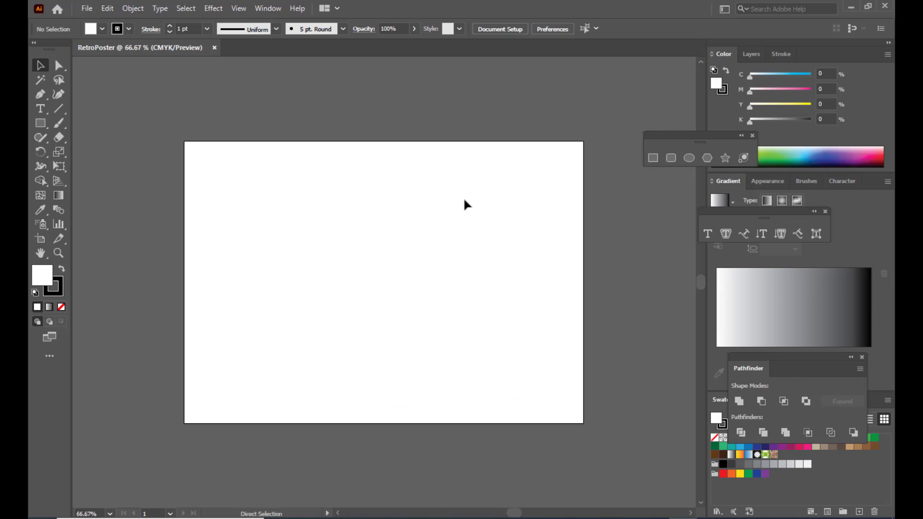
key("ctrl+minus")
- Fit the blank RetroPoster artboard in view, move the shapes panel aside, and pick the Rectangle tool
key("ctrl+equal")
left_click_drag(681, 136, 683, 118)
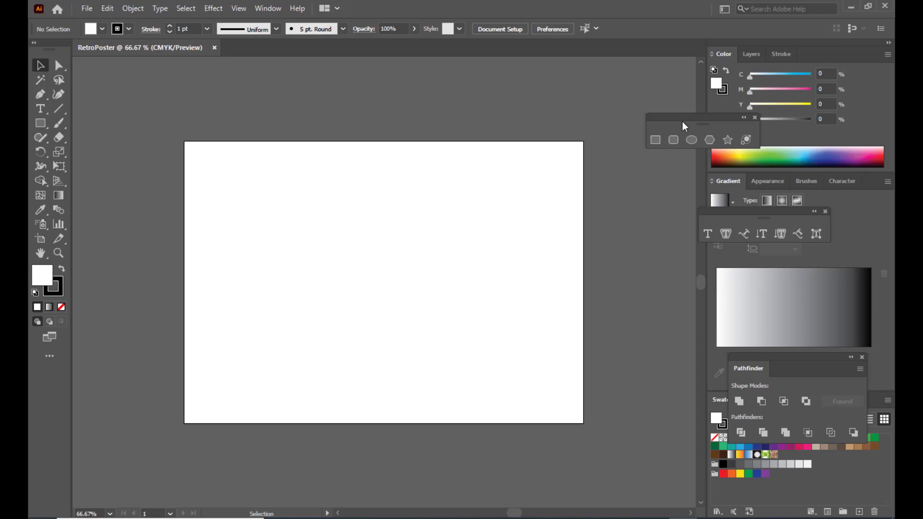
left_click(654, 140)
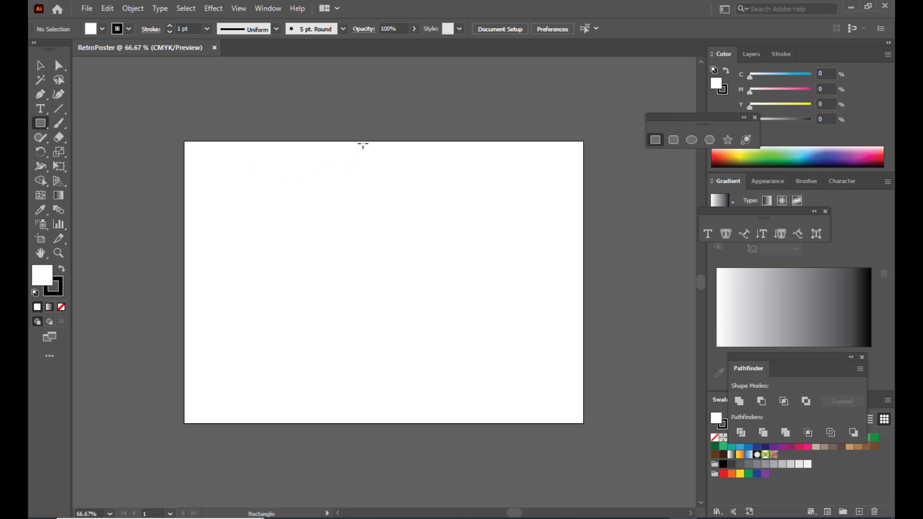
- Draw a tall bar across the artboard's top edge, filled orange with no stroke
mouse_move(360, 102)
left_mouse_down()
mouse_move(400, 288)
mouse_move(384, 288)
left_mouse_up()
left_click(731, 154)
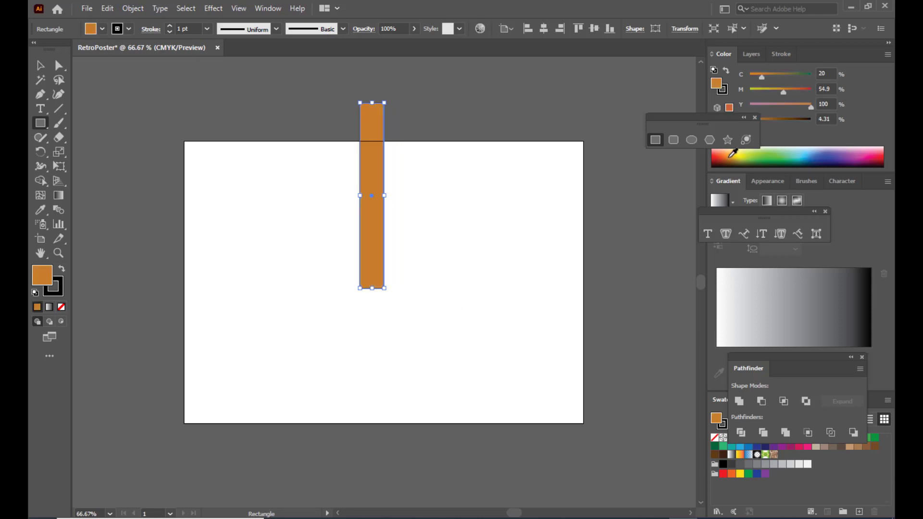
left_click(46, 284)
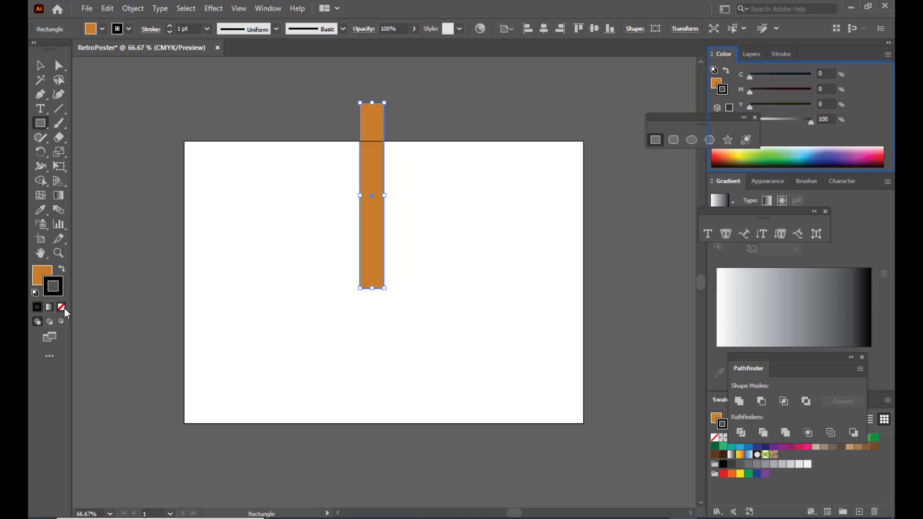
key("slash")
left_click(38, 273)
- Drag the bar's anchor points with Direct Selection to taper it into a ray
left_click(59, 65)
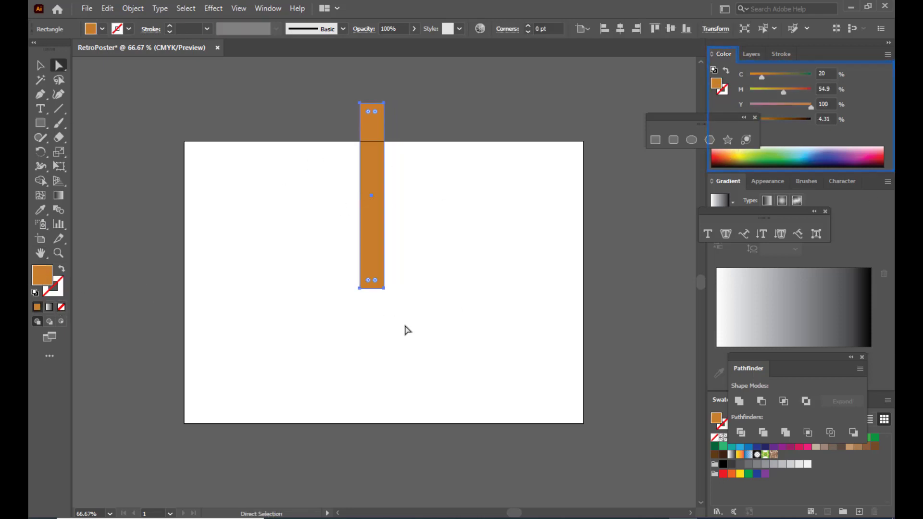
left_click_drag(363, 290, 401, 285)
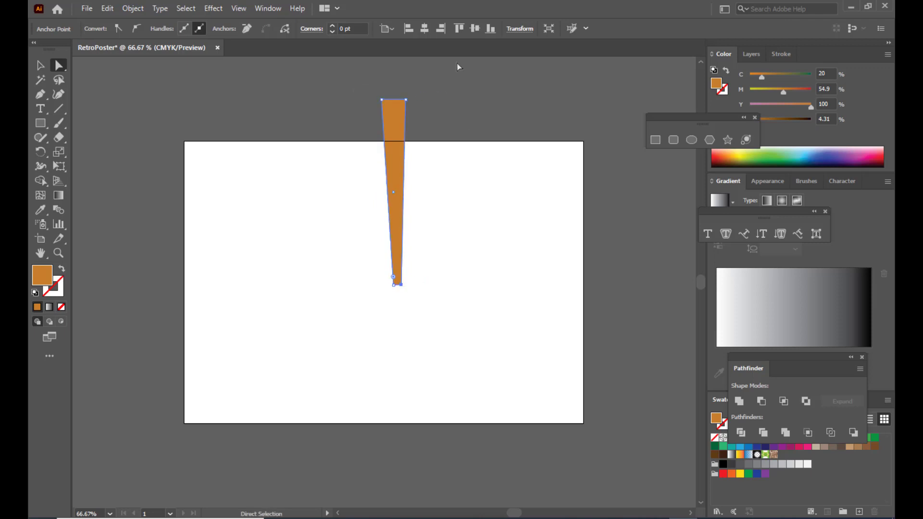
left_click_drag(405, 99, 410, 100)
- Select the orange tapered bar and centre it horizontally on the artboard
key("v")
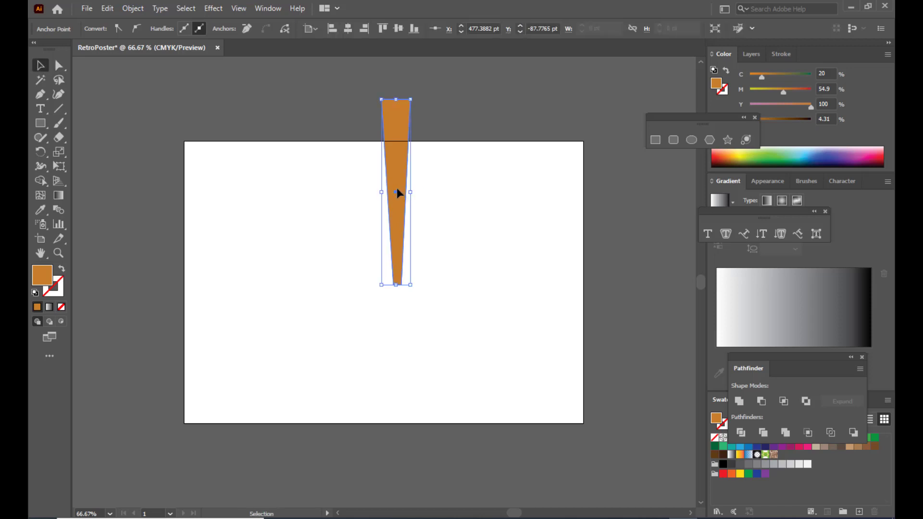
left_click(398, 192)
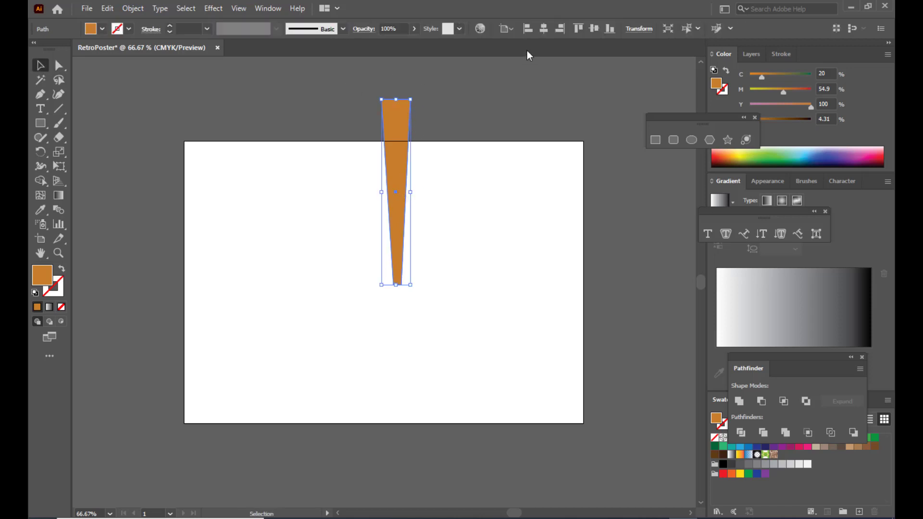
left_click(543, 29)
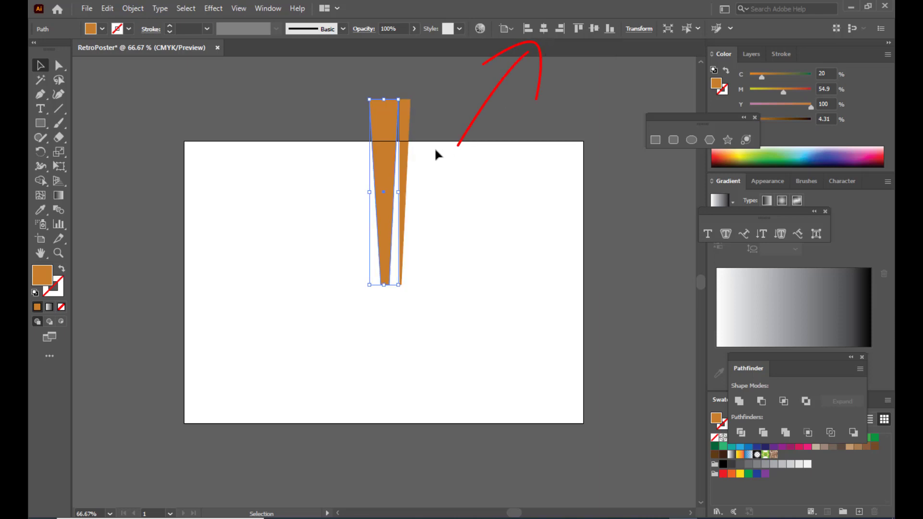
left_click(428, 115)
scroll(442, 153, "up", 1)
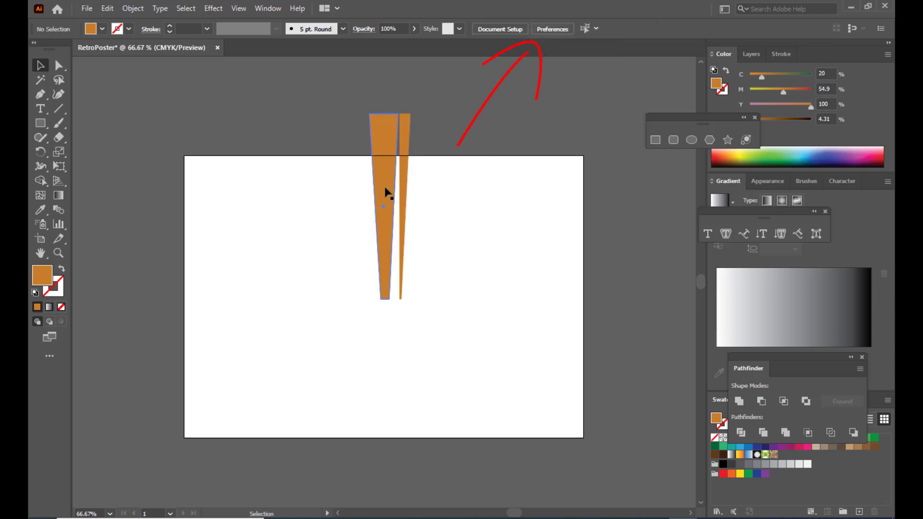
mouse_move(383, 191)
left_mouse_down()
mouse_move(346, 189)
mouse_move(402, 184)
mouse_move(392, 187)
left_mouse_up()
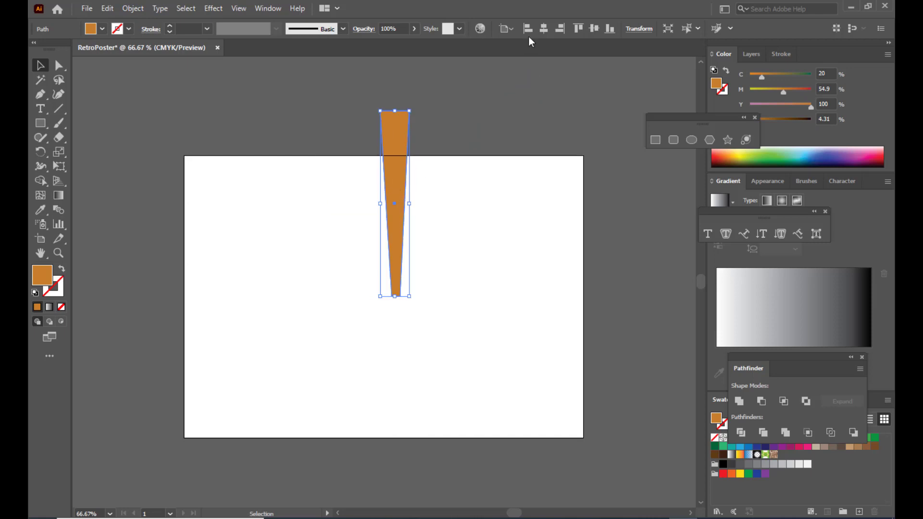
left_click(544, 30)
- Narrow the tapered ray, re-centre it horizontally, and reselect it
left_click(423, 121)
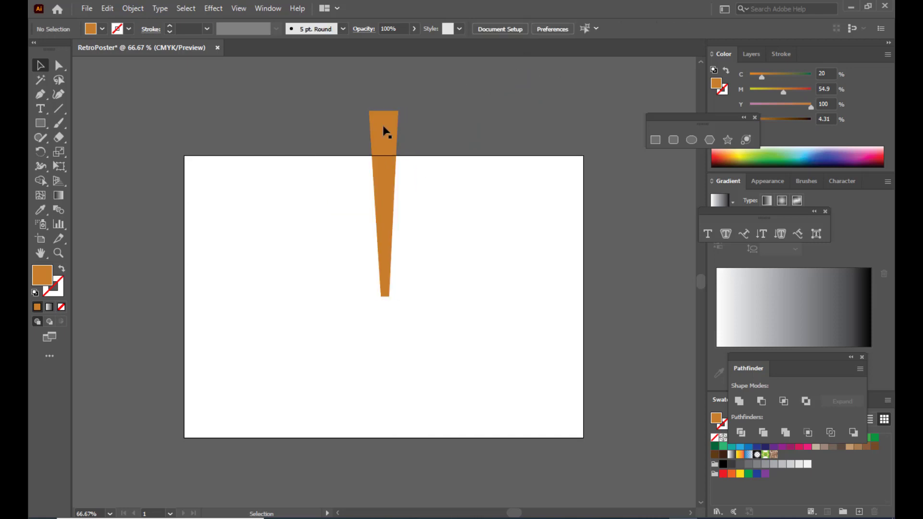
left_click(386, 130)
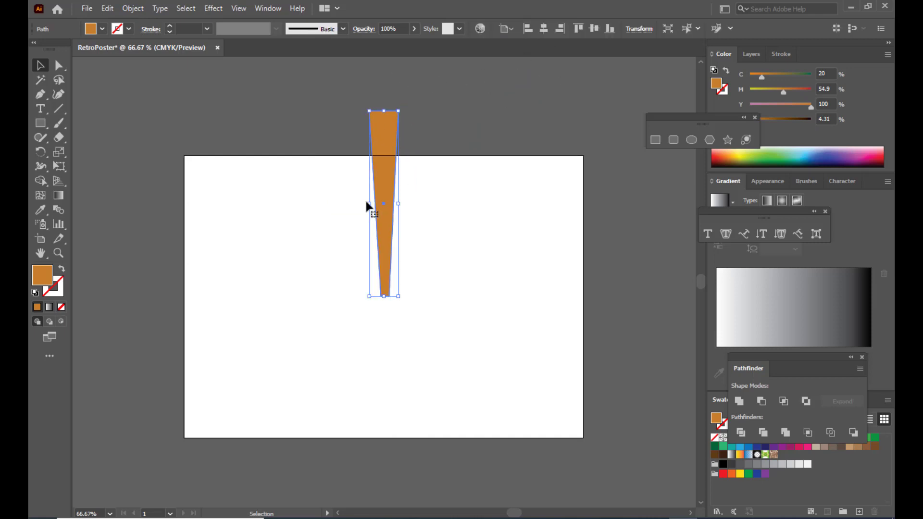
left_click_drag(370, 204, 387, 170)
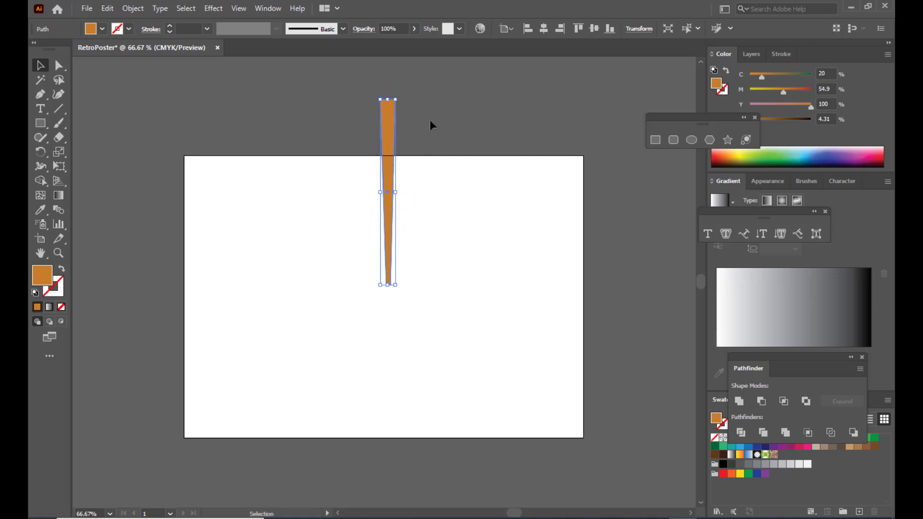
left_click(543, 31)
left_click(483, 96)
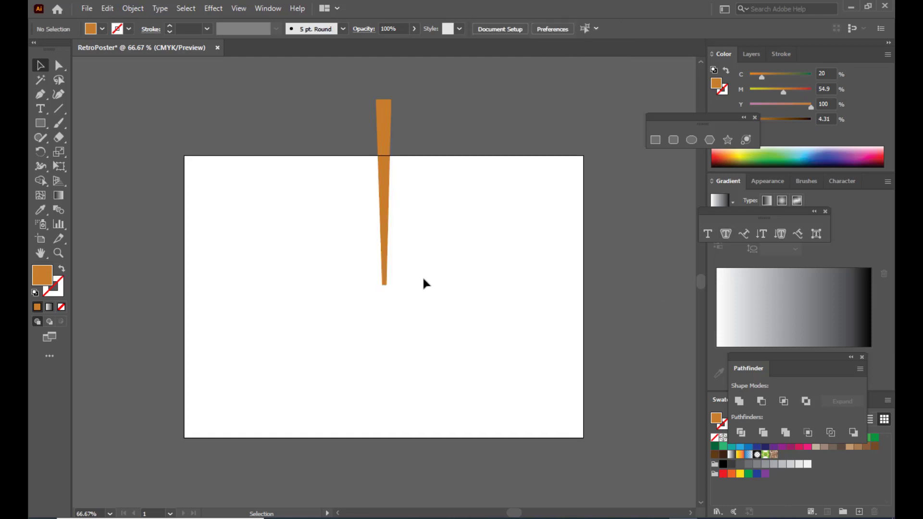
left_click(383, 235)
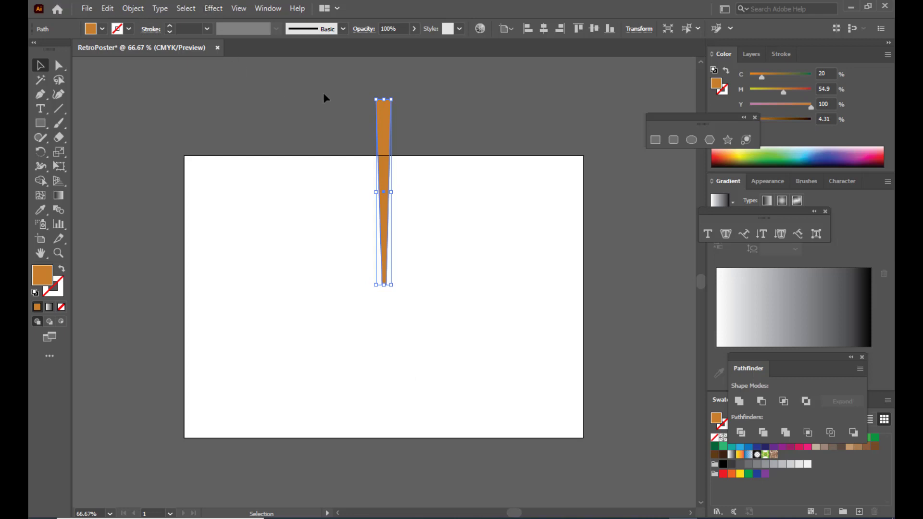
- Apply a Transform effect to the ray with 40 copies at a 190° angle
left_click(214, 9)
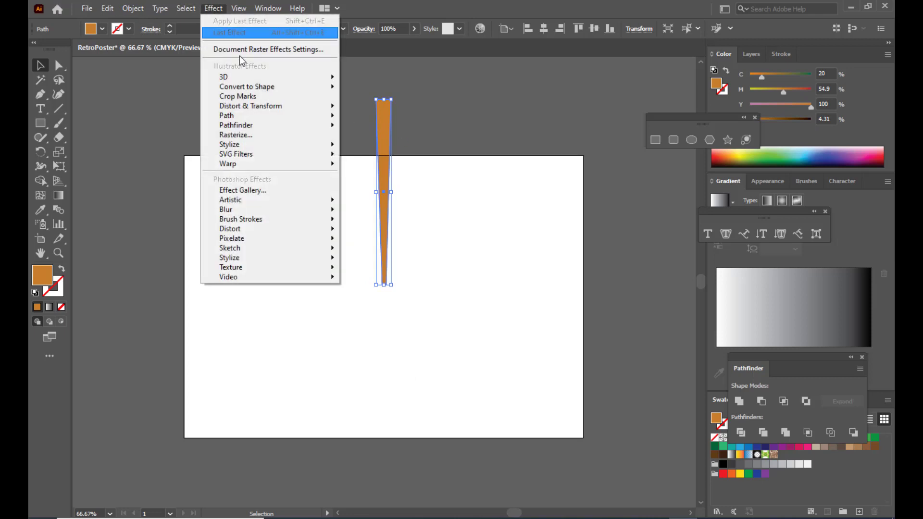
mouse_move(278, 112)
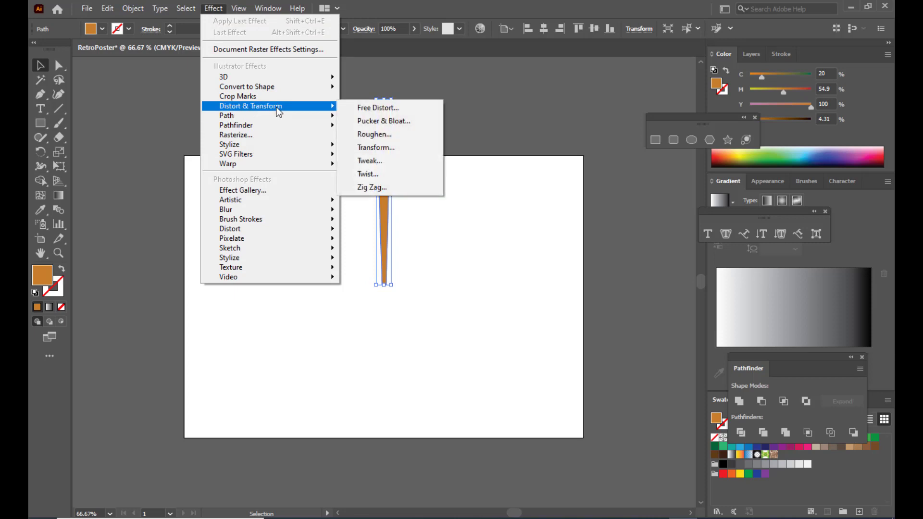
left_click(392, 149)
left_click_drag(655, 36, 545, 43)
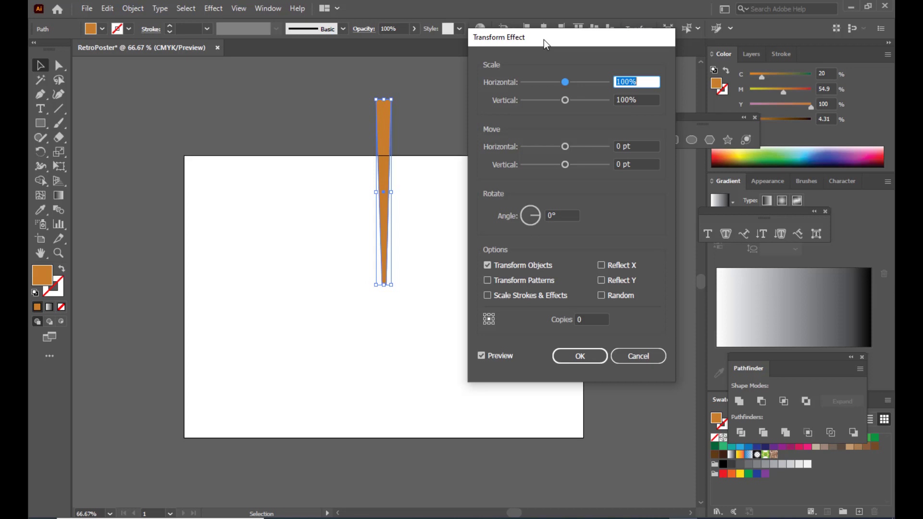
left_click_drag(544, 40, 543, 33)
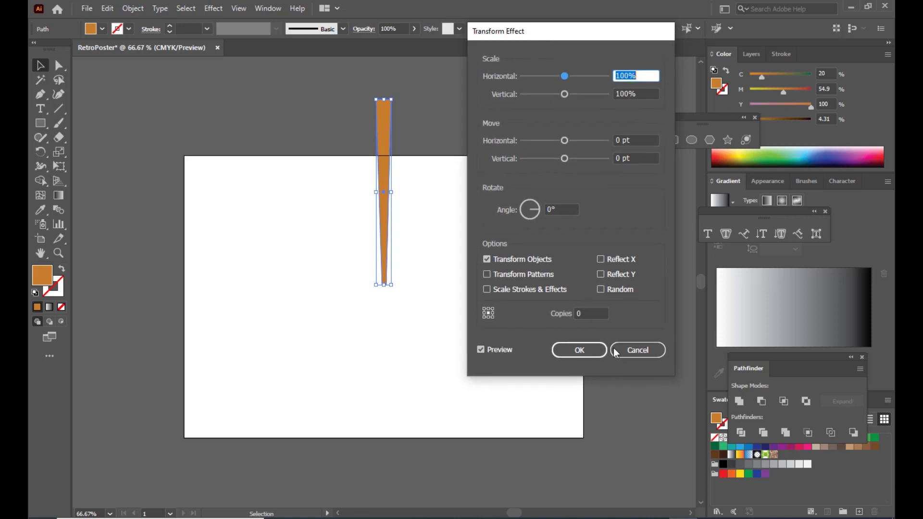
left_click_drag(558, 34, 553, 26)
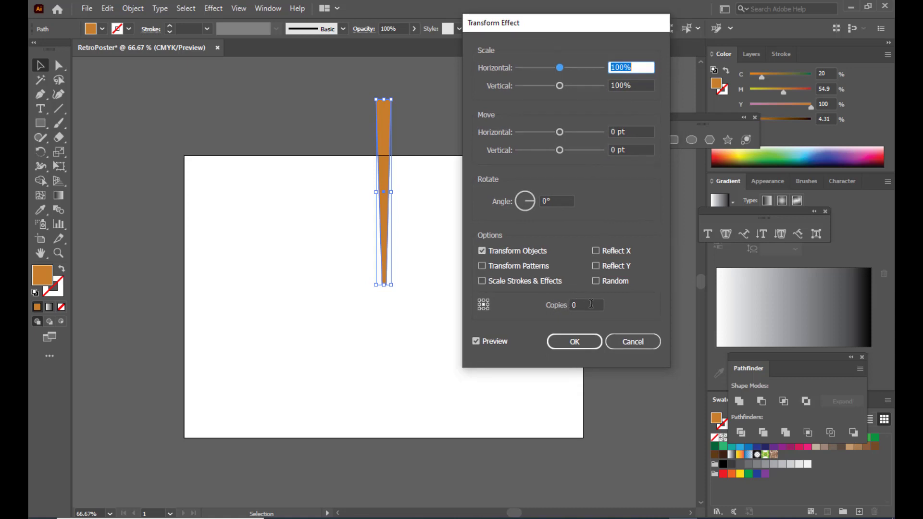
left_click(571, 305)
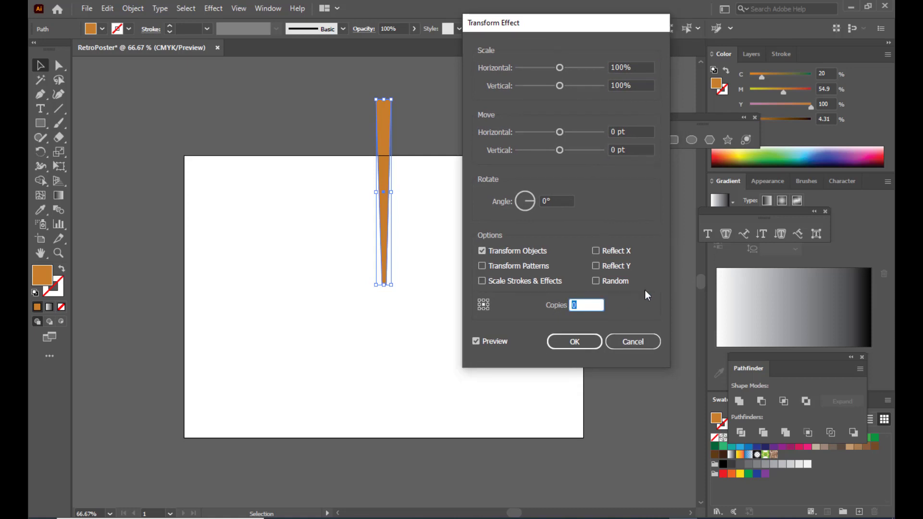
type("40")
left_click_drag(560, 201, 540, 202)
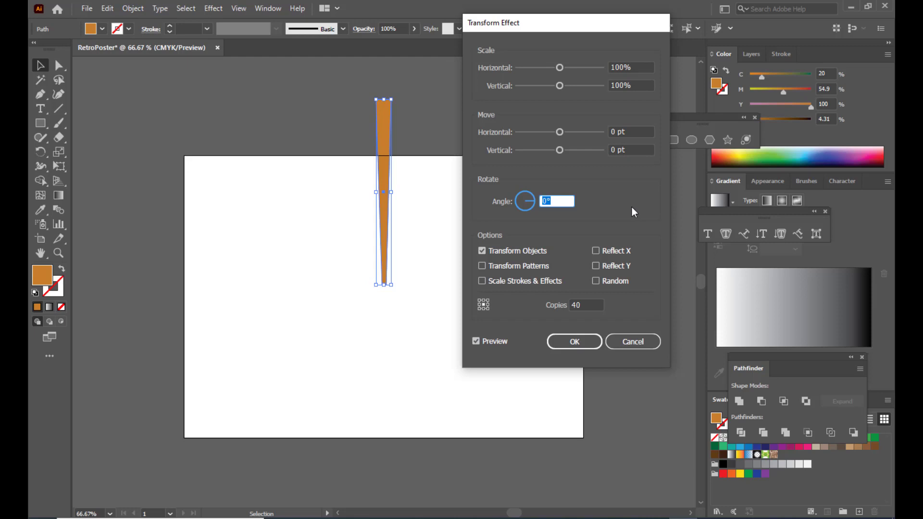
type("190")
left_click_drag(522, 24, 539, 19)
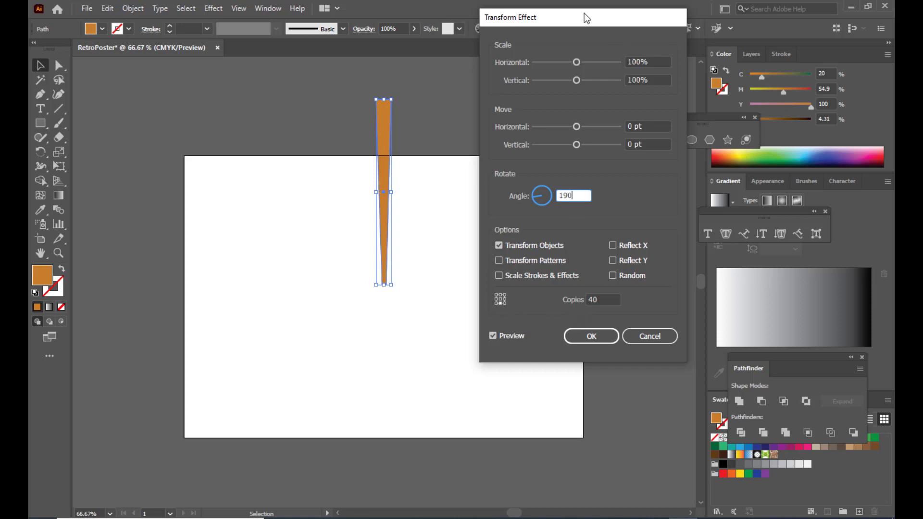
left_click(646, 143)
left_click_drag(584, 17, 648, 16)
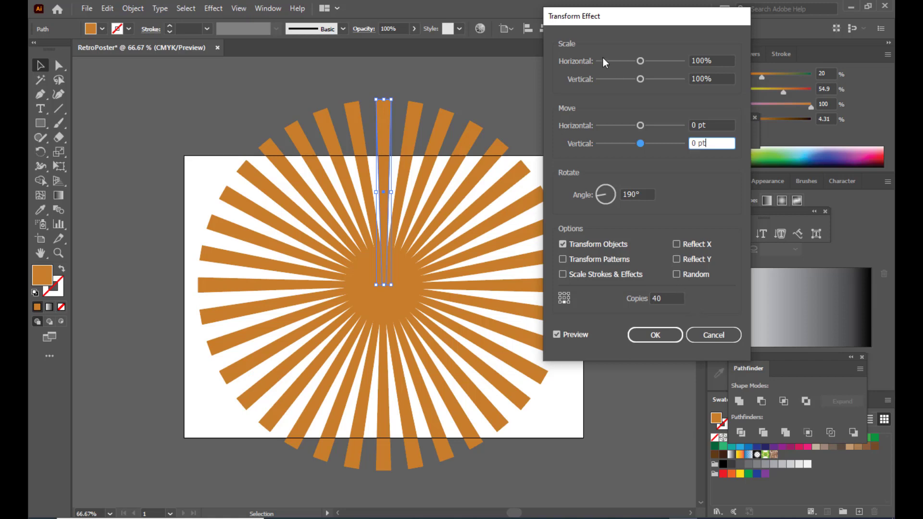
left_click(665, 334)
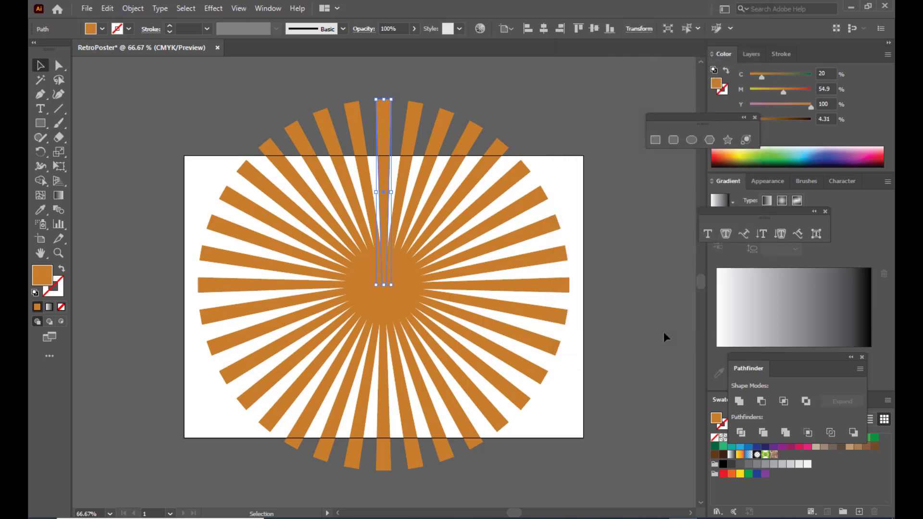
- Select the ray and expand the sunburst effect into real ray shapes
left_click(539, 106)
left_click(388, 126)
left_click(408, 78)
left_click(378, 123)
left_click(456, 98)
left_click(388, 128)
left_click(132, 8)
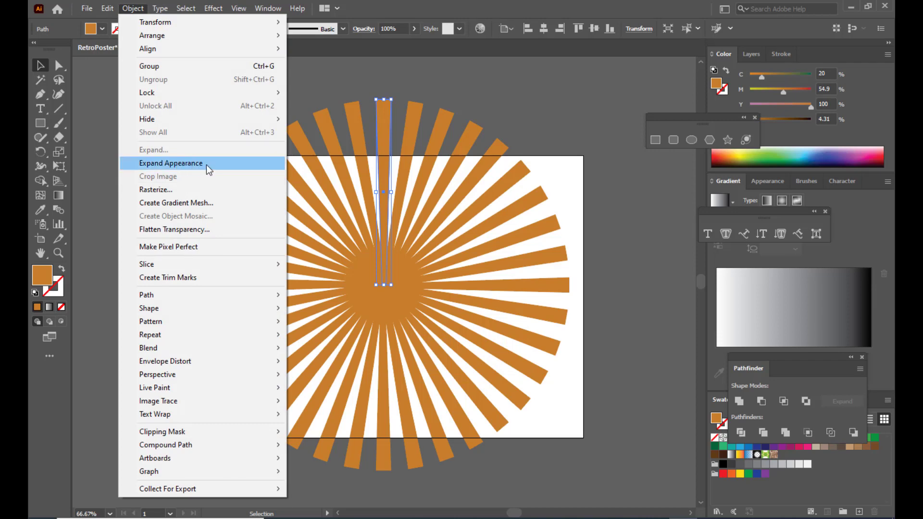
left_click(205, 165)
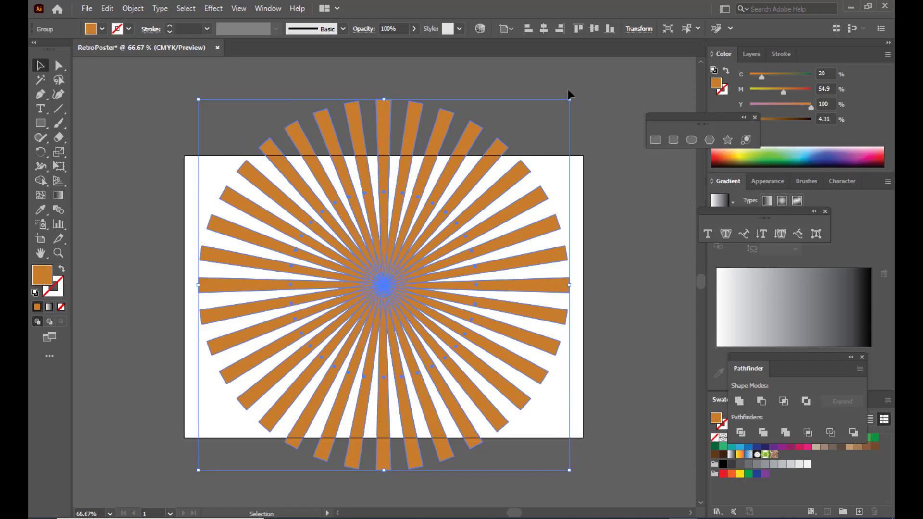
- Scale the ray group up until it extends past every artboard edge
left_click_drag(569, 99, 638, 100)
scroll(512, 210, "down", 4)
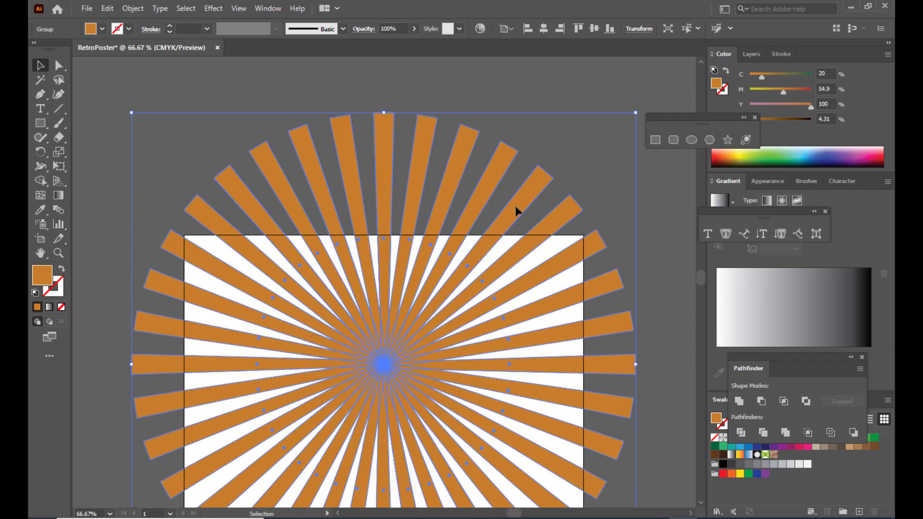
scroll(601, 114, "down", 6)
scroll(633, 100, "up", 4)
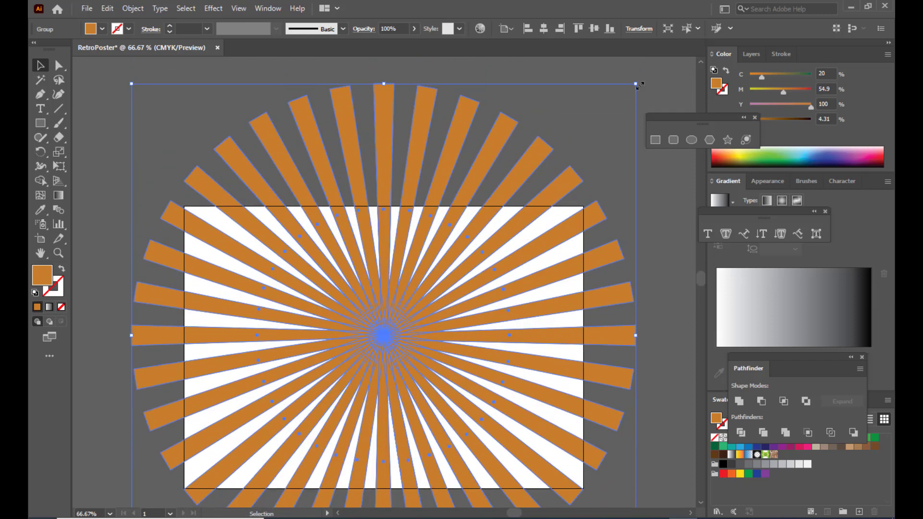
left_click_drag(638, 83, 650, 75)
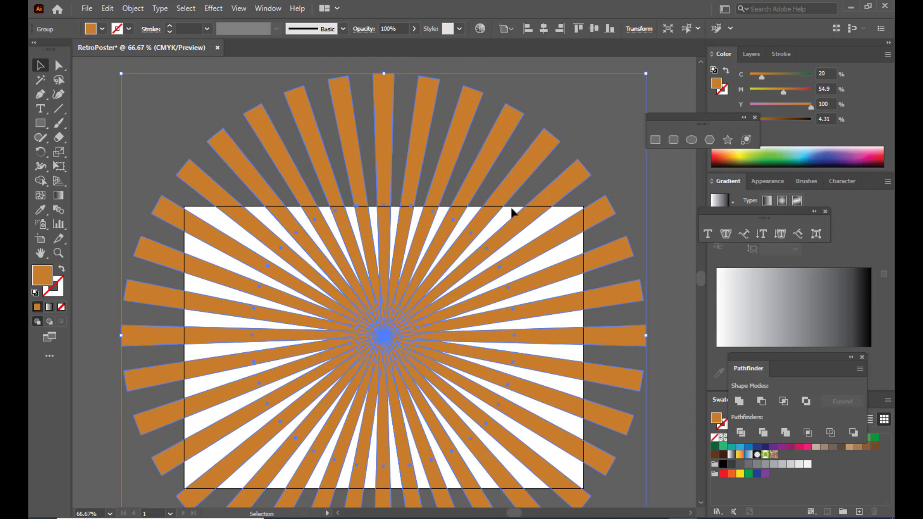
scroll(512, 207, "down", 3)
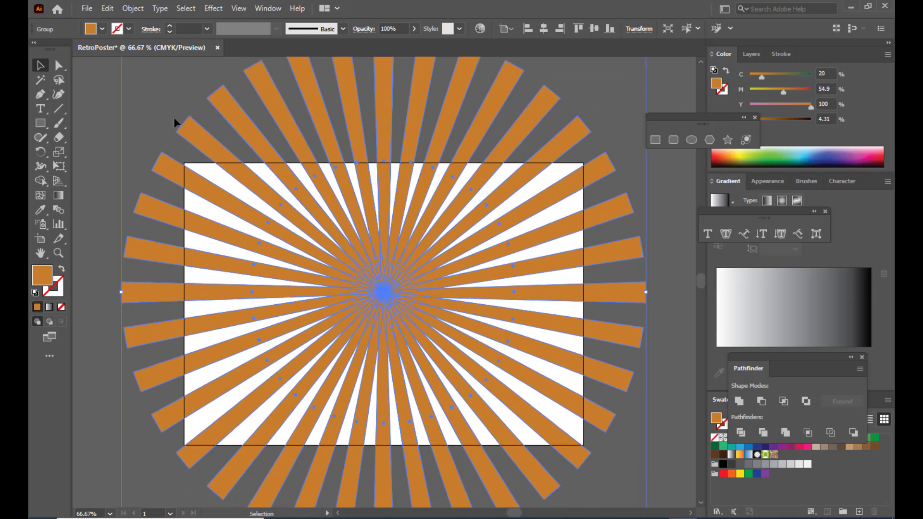
key("ctrl+minus")
key("ctrl+minus")
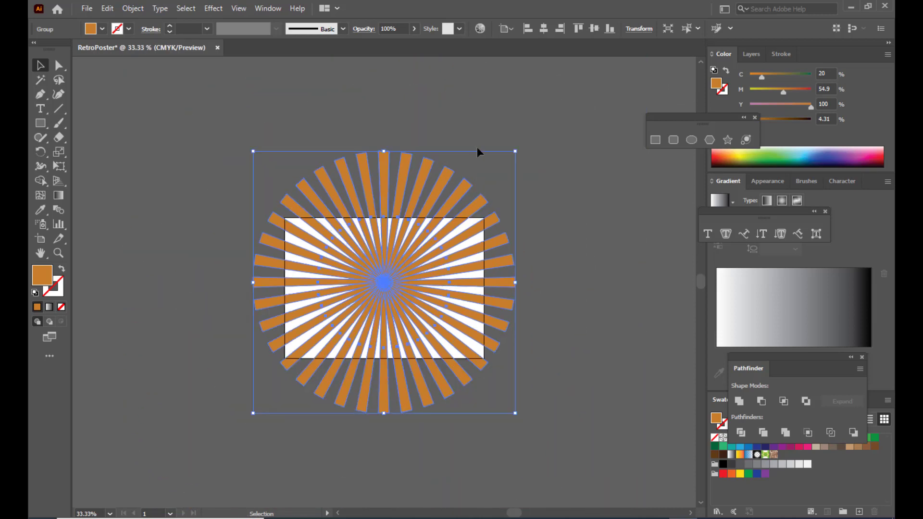
left_click(487, 116)
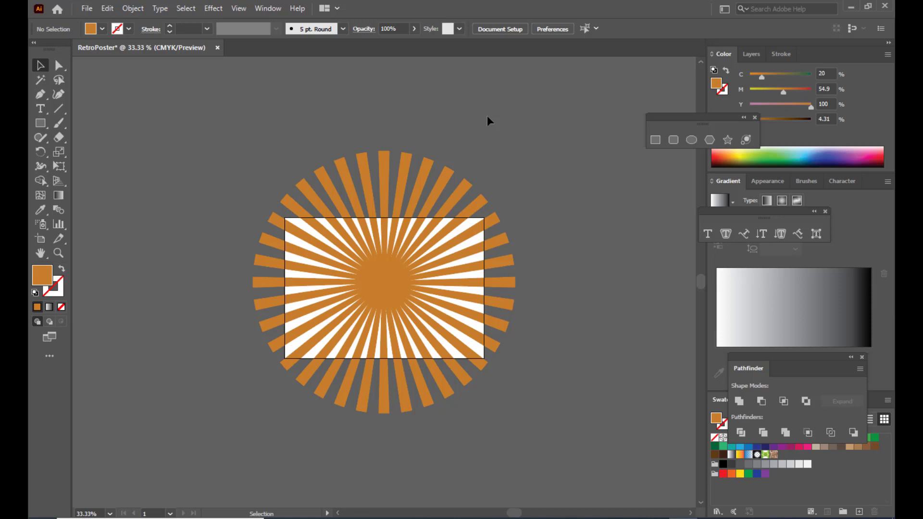
- Draw a green rectangle sized and aligned exactly to the white frame
left_click(41, 123)
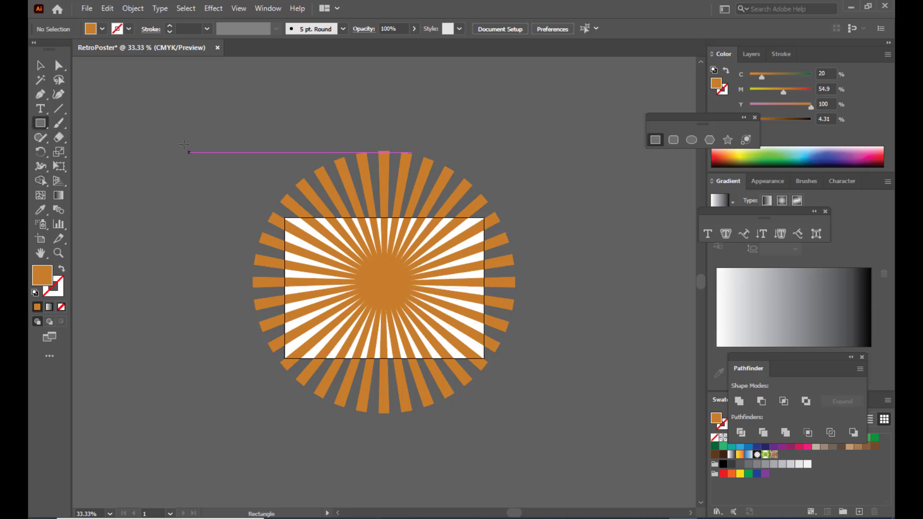
mouse_move(132, 98)
left_mouse_down()
mouse_move(411, 281)
mouse_move(397, 264)
left_mouse_up()
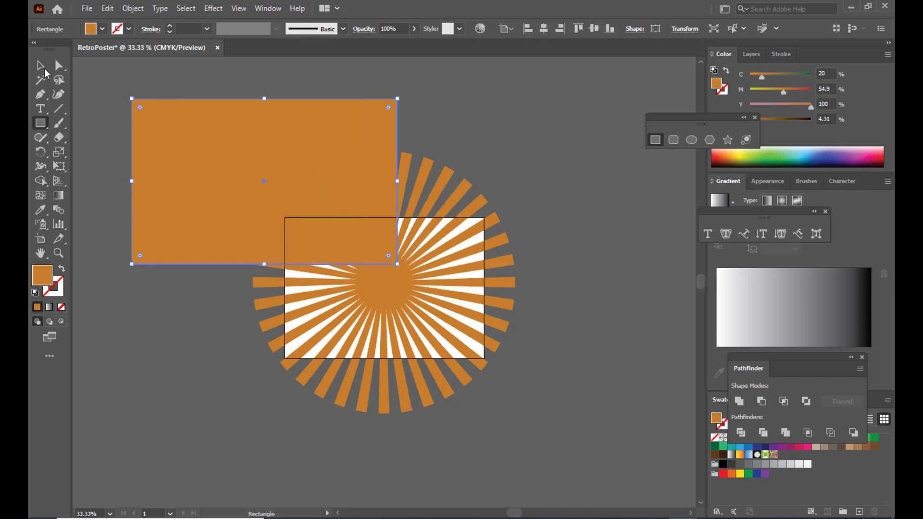
left_click(42, 67)
left_click_drag(292, 142, 500, 324)
left_click_drag(564, 314, 511, 255)
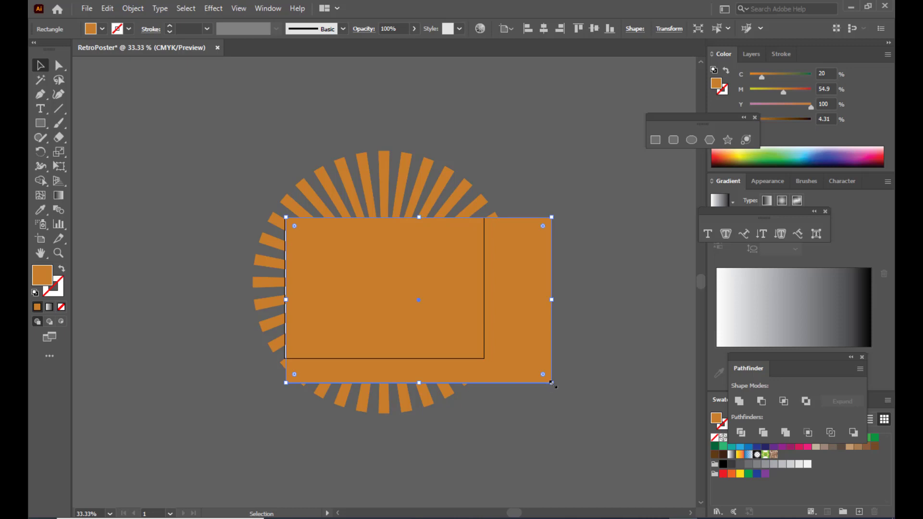
left_click_drag(552, 383, 485, 360)
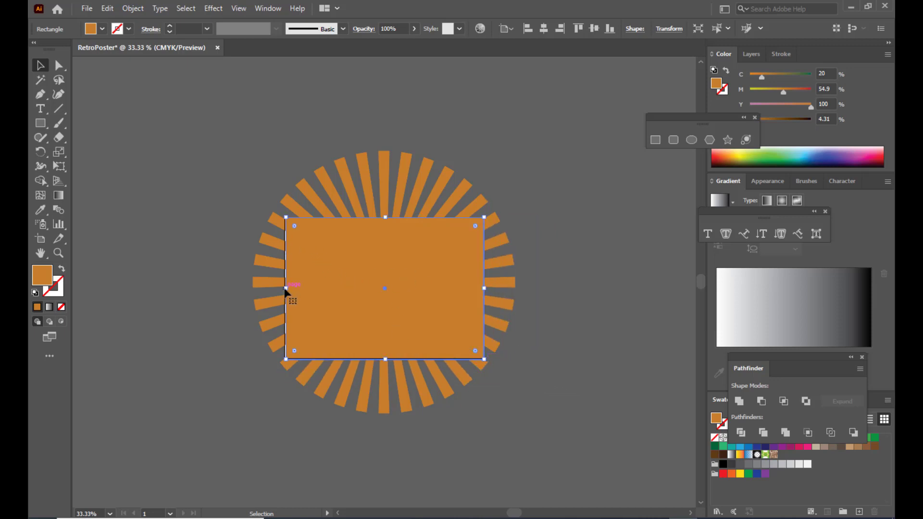
left_click_drag(285, 289, 284, 290)
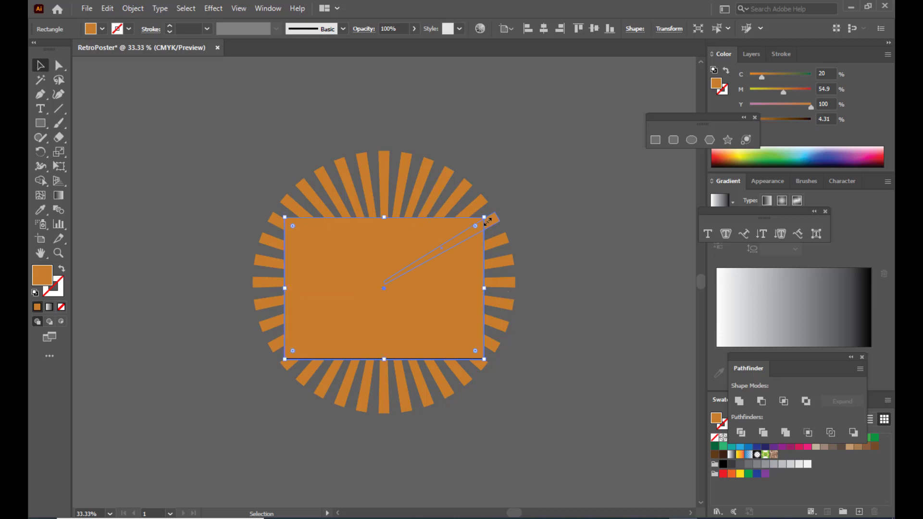
left_click(761, 151)
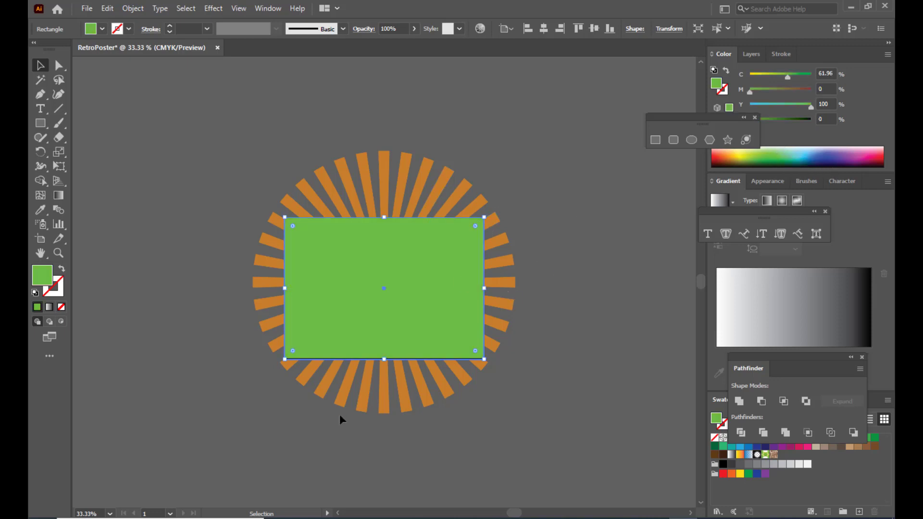
left_click_drag(384, 360, 384, 360)
- Select the green rectangle with the sunburst rays and make a clipping mask
left_click(538, 264)
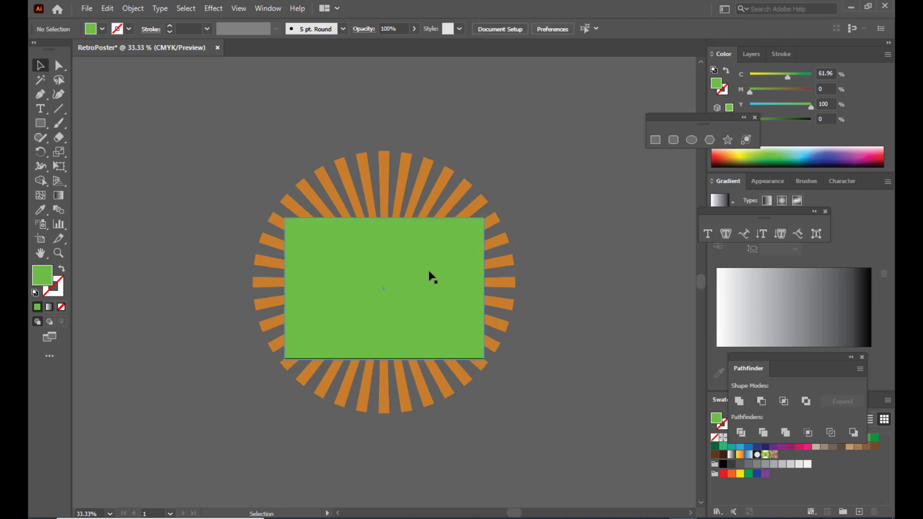
left_click(432, 277)
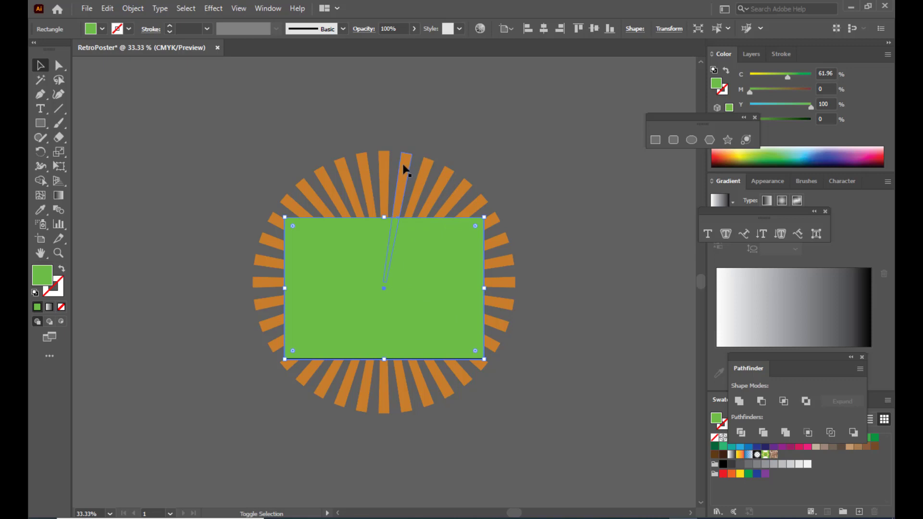
left_click(403, 166, "shift")
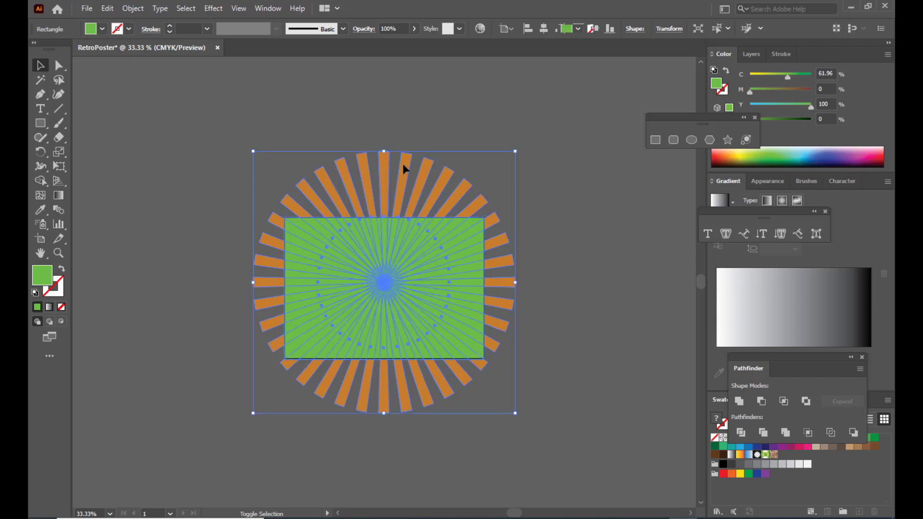
right_click(435, 251)
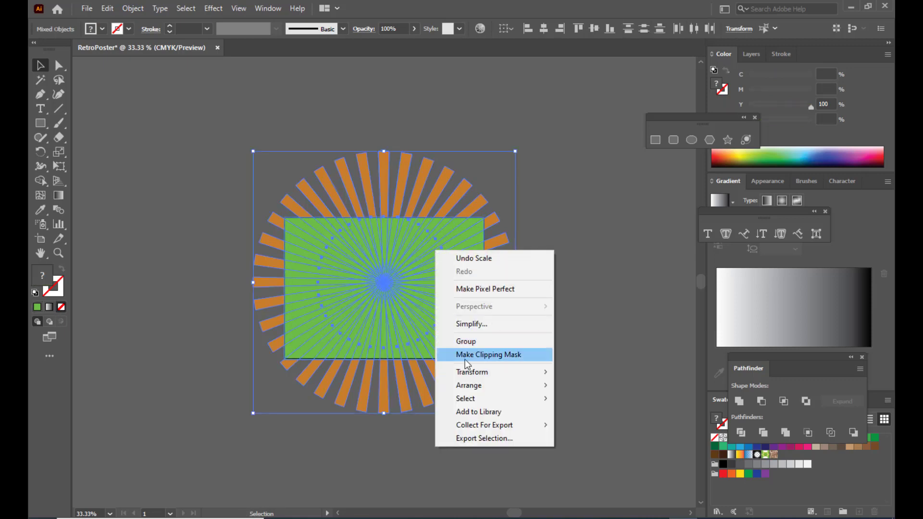
left_click(477, 356)
left_click(572, 291)
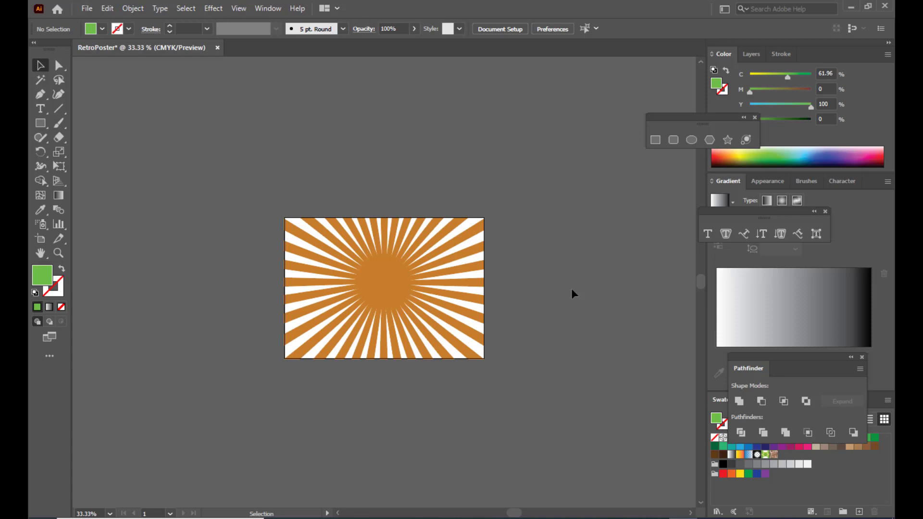
- Draw a light cyan rectangle covering the whole artboard
key("ctrl+equal")
key("ctrl+equal")
key("ctrl+minus")
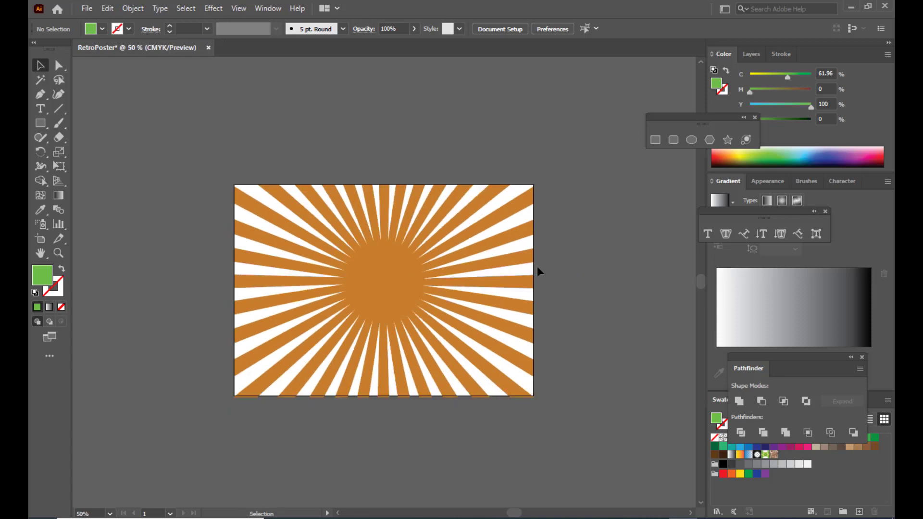
left_click(40, 123)
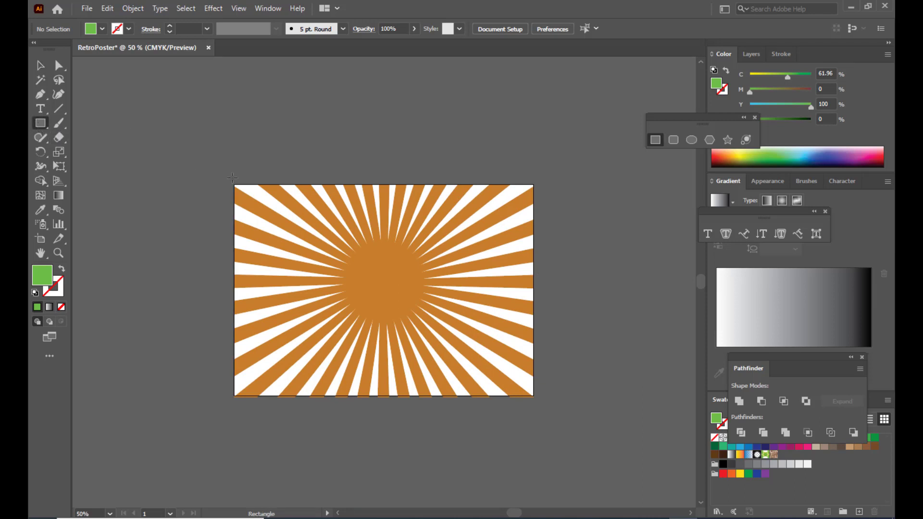
left_click_drag(235, 184, 533, 397)
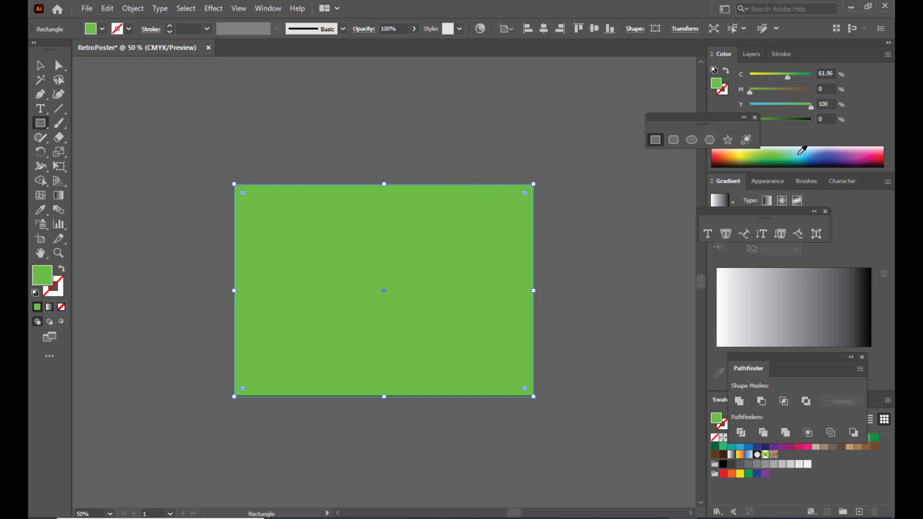
left_click(798, 149)
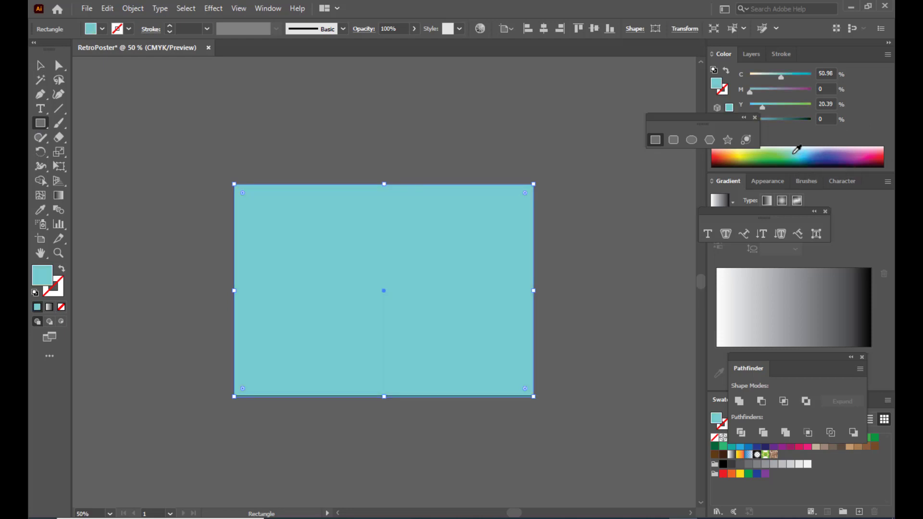
- Send the cyan rectangle to the back, behind the orange sunburst
left_click(40, 58)
left_click(430, 161)
left_click(443, 239)
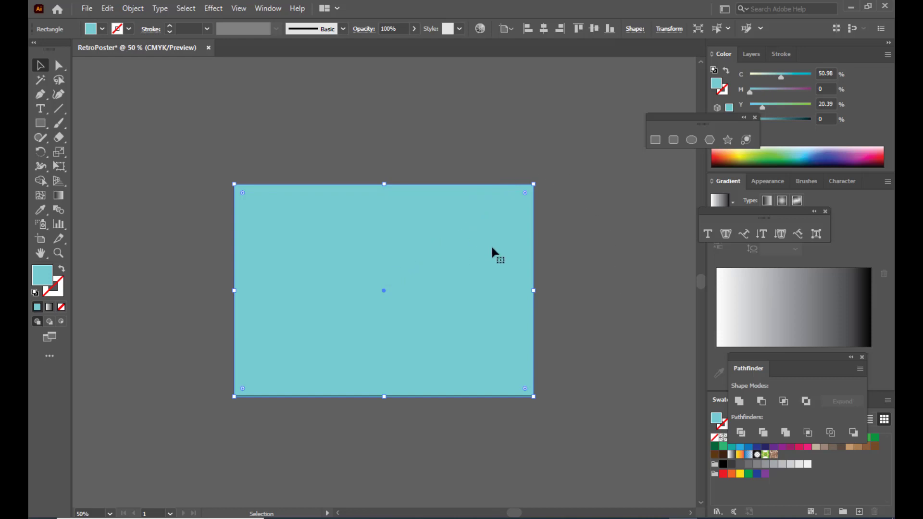
right_click(416, 202)
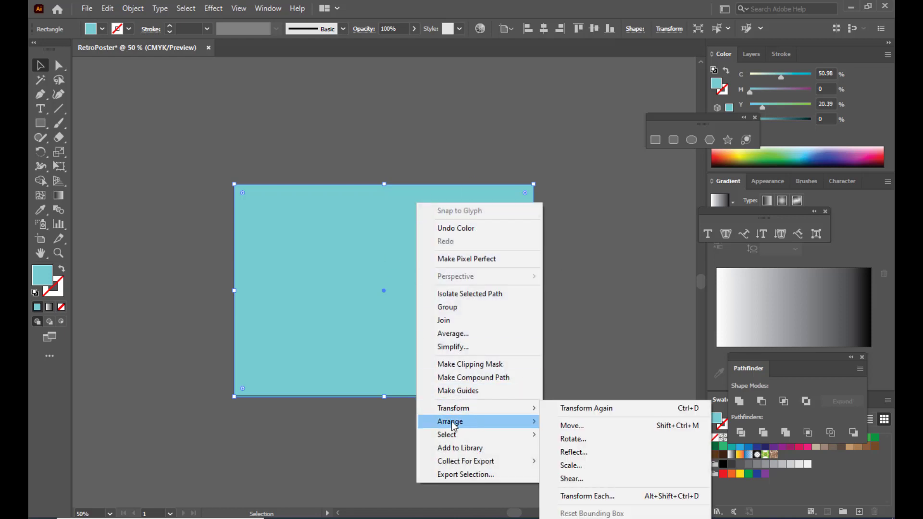
mouse_move(464, 426)
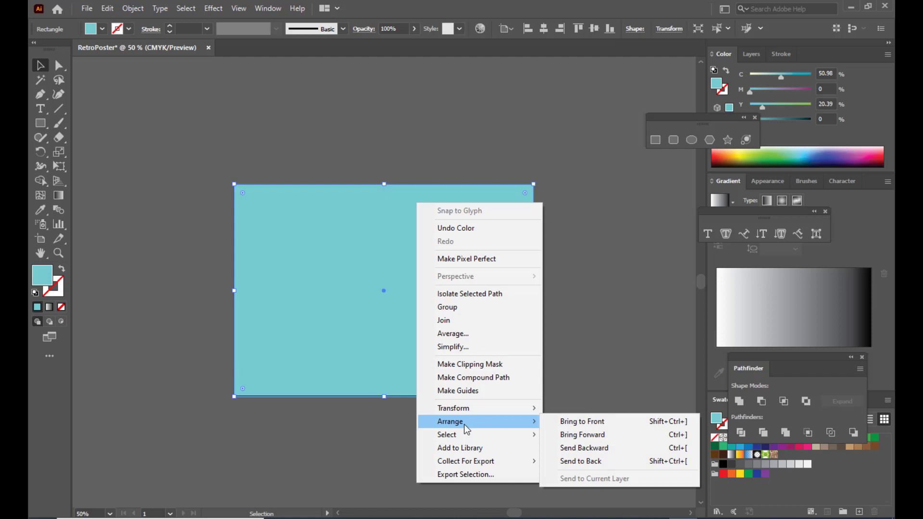
left_click(601, 463)
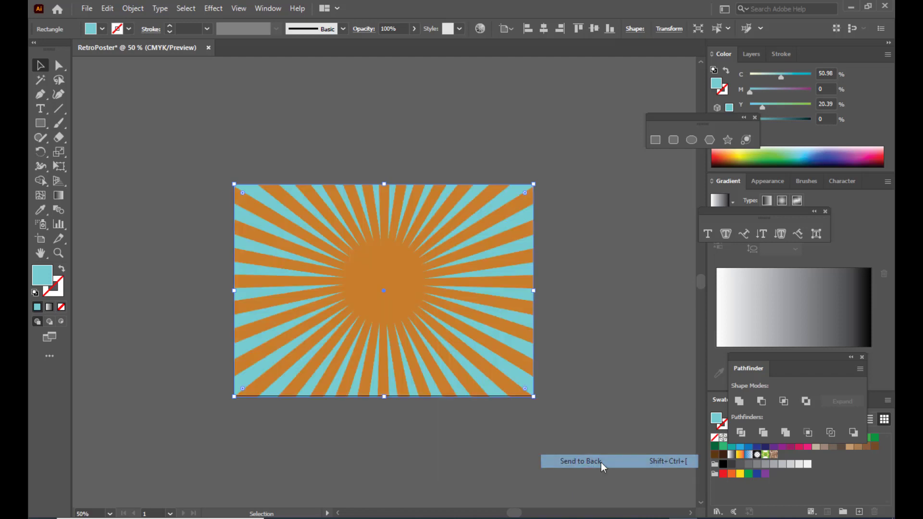
left_click(611, 298)
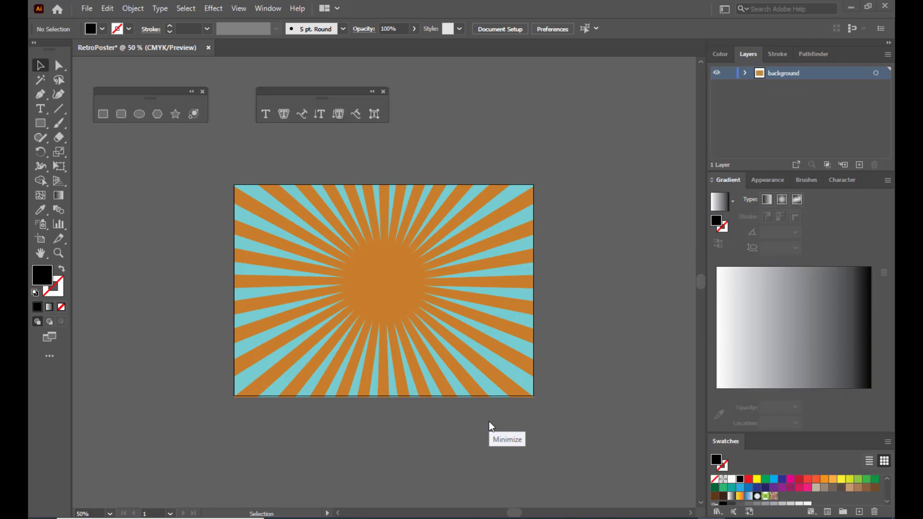
- Lock the background layer and add a new layer named 'text' above it
left_click(729, 73)
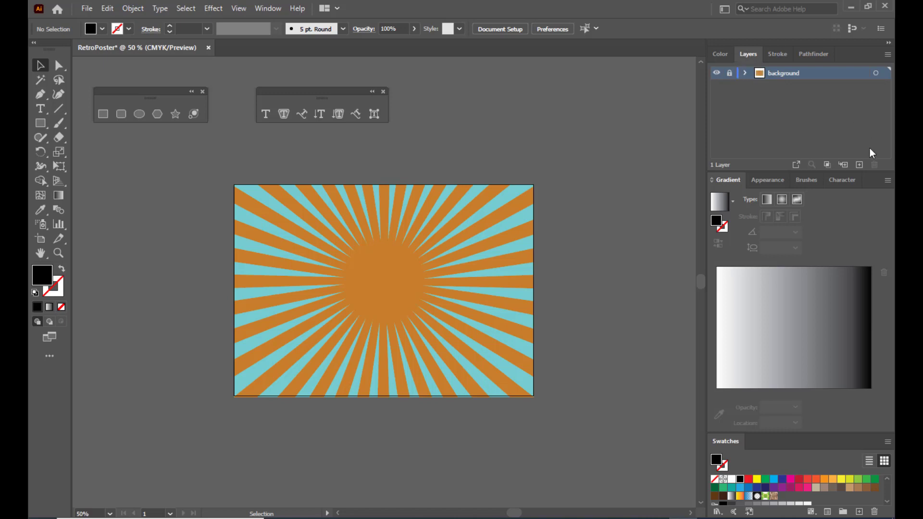
left_click(859, 165)
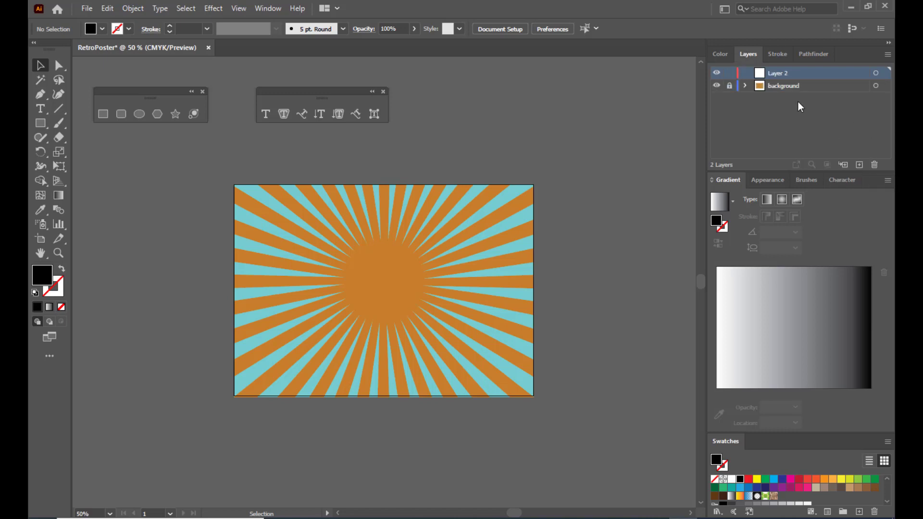
double_click(784, 74)
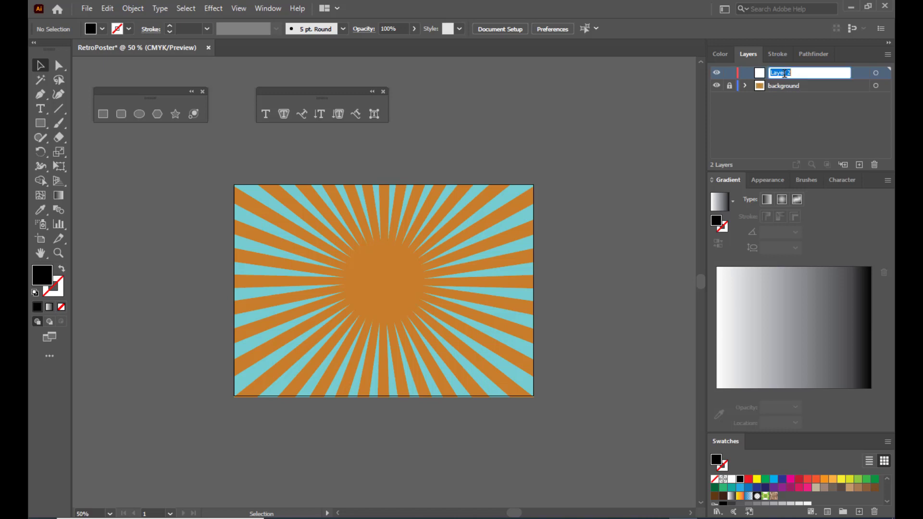
type("text")
key("Return")
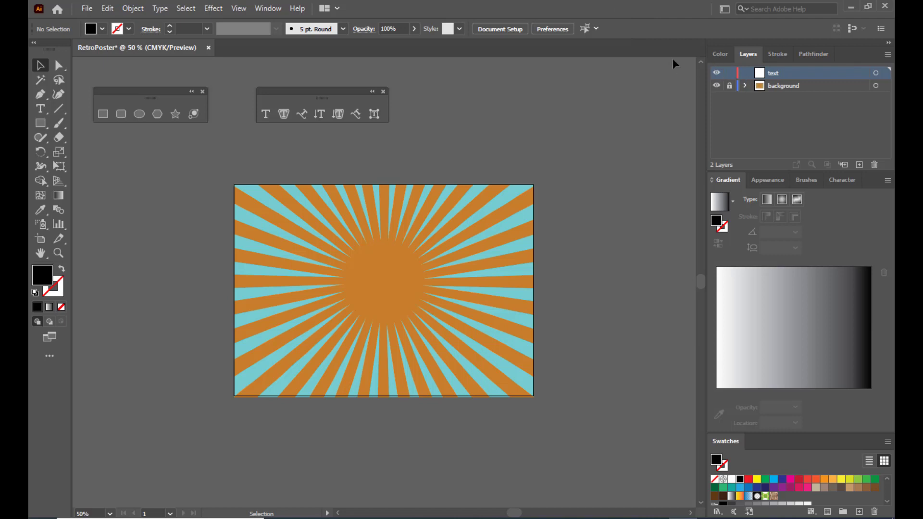
- Replace the Lorem ipsum placeholder above the artboard with the word 'Hello'
left_click_drag(325, 96, 339, 91)
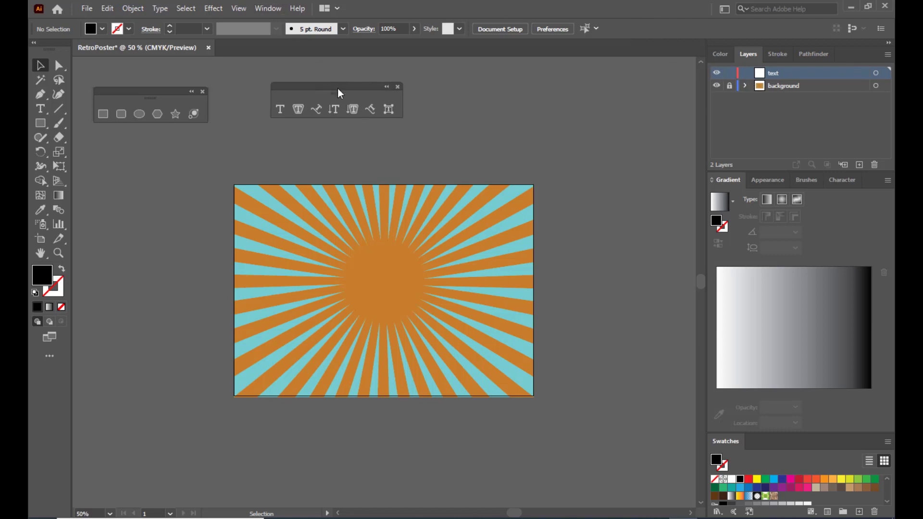
left_click(281, 110)
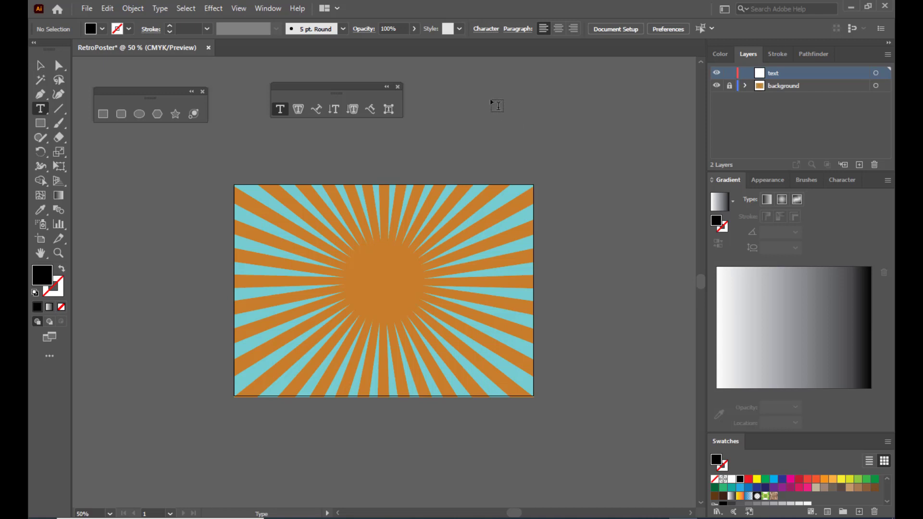
left_click(498, 123)
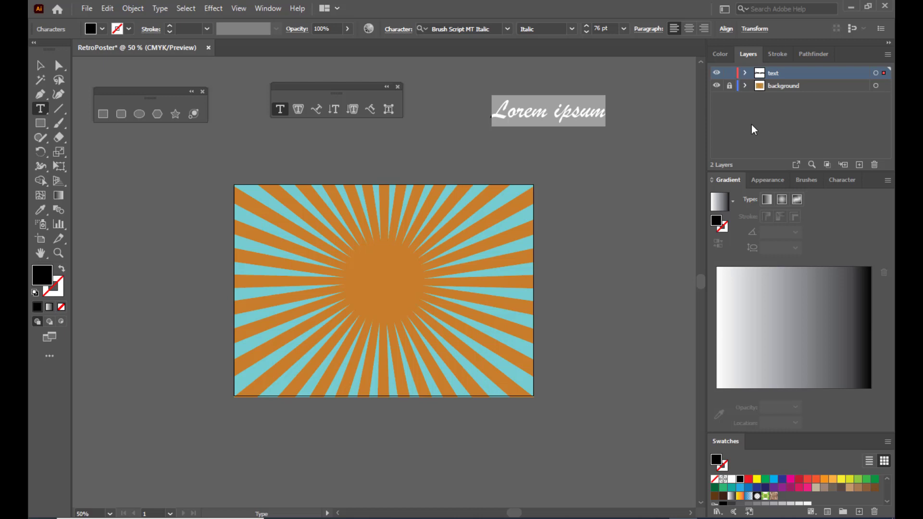
key("BackSpace")
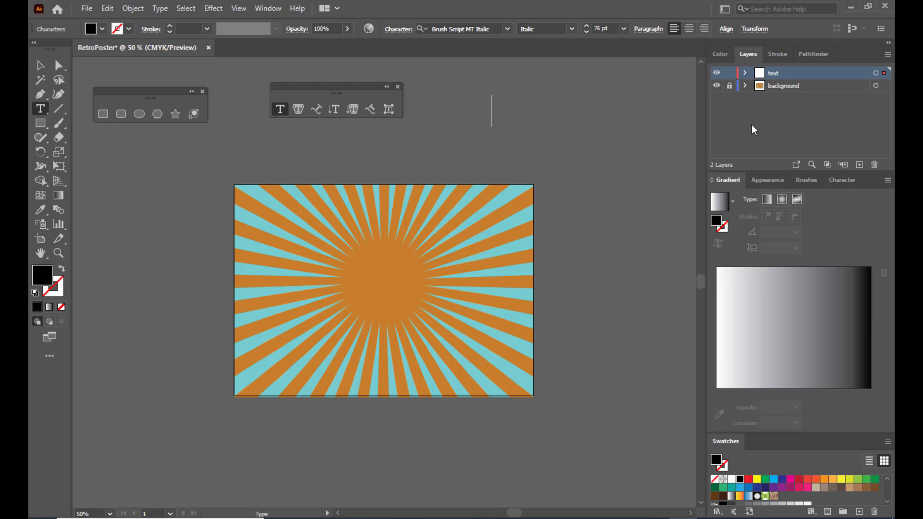
type("Hello")
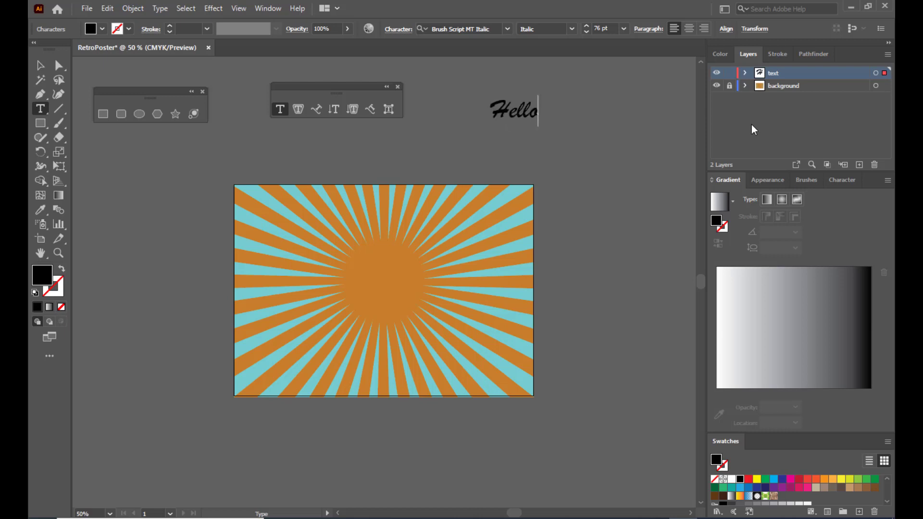
left_click(41, 65)
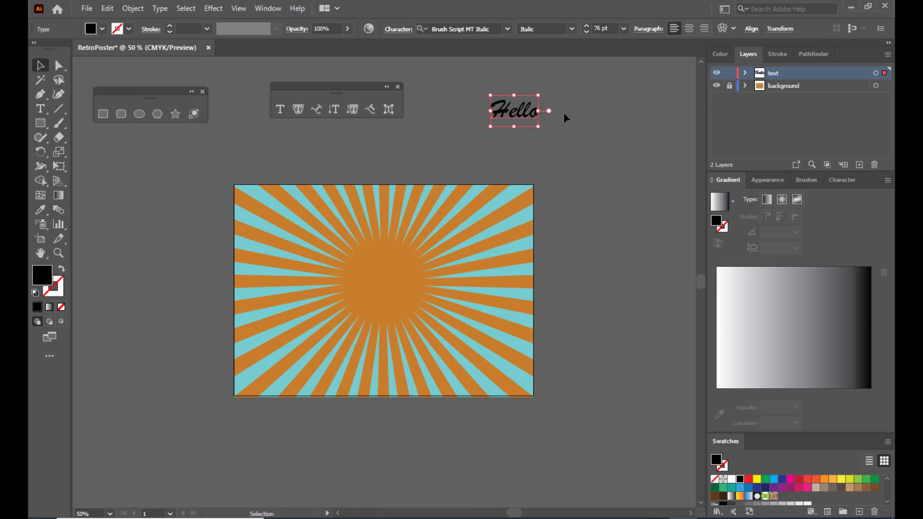
- Scale 'Hello' to about 245 pt, centre it on the sunburst, and tilt it upward
left_click_drag(537, 129, 617, 189)
left_click_drag(581, 153, 377, 282)
left_click_drag(452, 259, 452, 225)
mouse_move(423, 271)
left_mouse_down()
mouse_move(430, 263)
mouse_move(422, 267)
left_mouse_up()
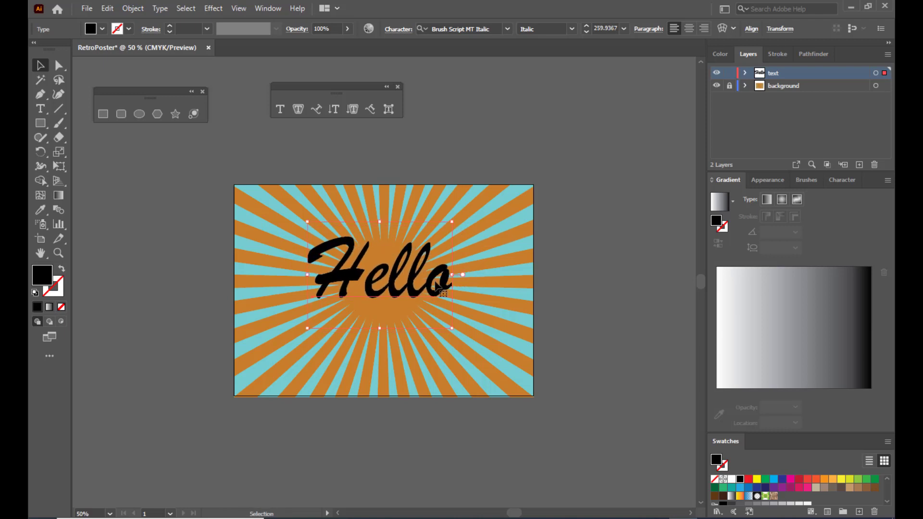
left_click_drag(454, 217, 450, 219)
left_click_drag(453, 324, 461, 284)
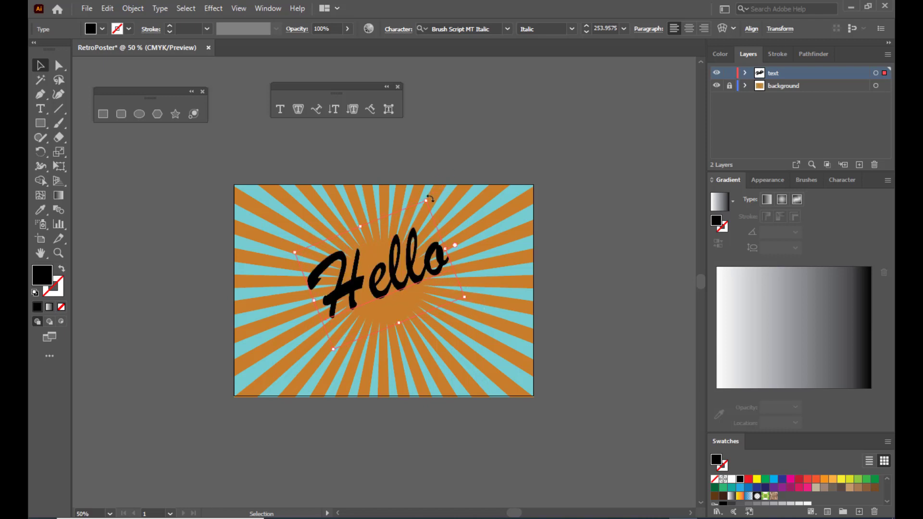
left_click_drag(426, 200, 425, 203)
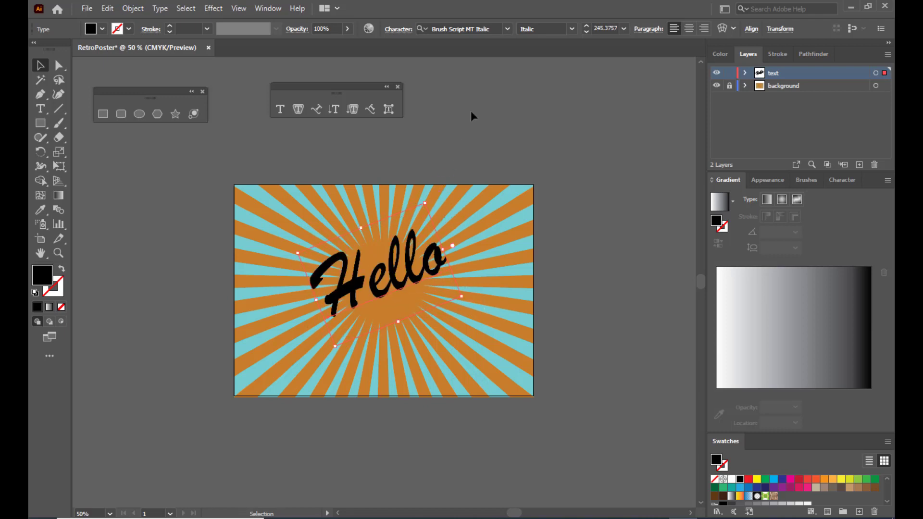
left_click(471, 116)
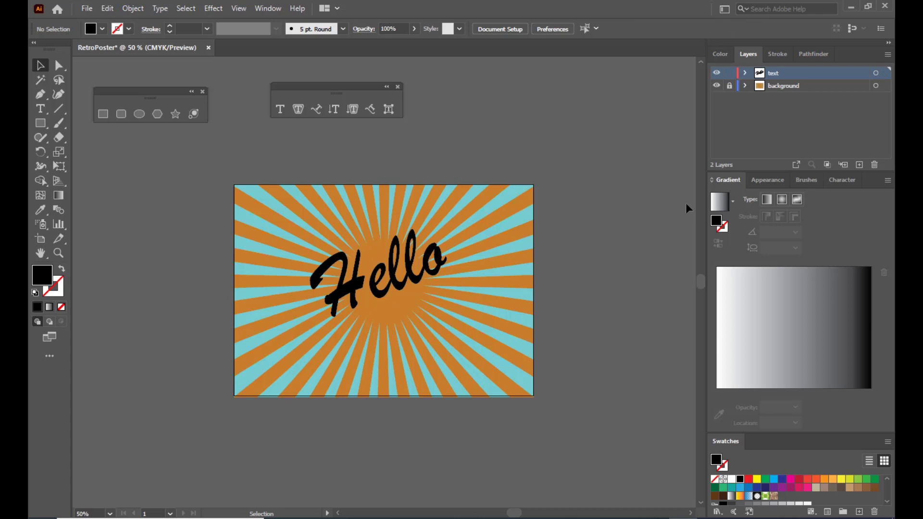
- Fill the tilted Hello text with yellow and nudge it slightly down and right
left_click(396, 297)
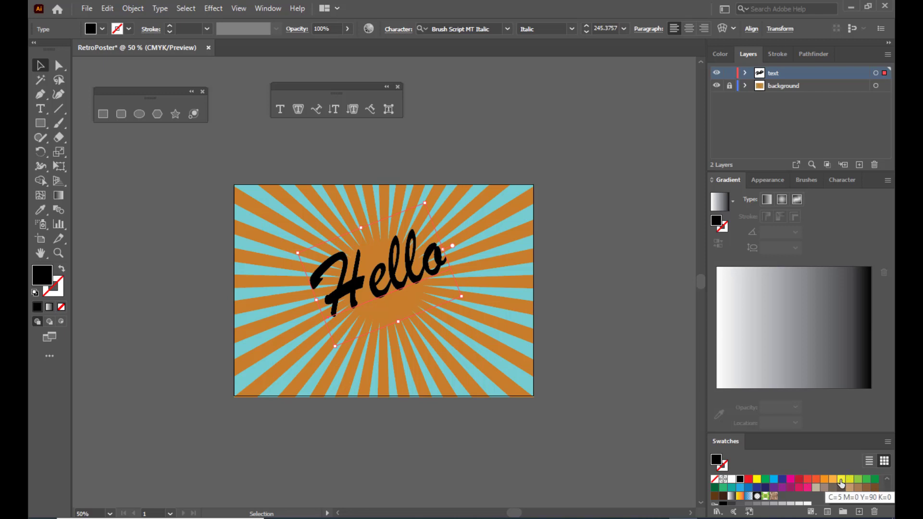
left_click(841, 482)
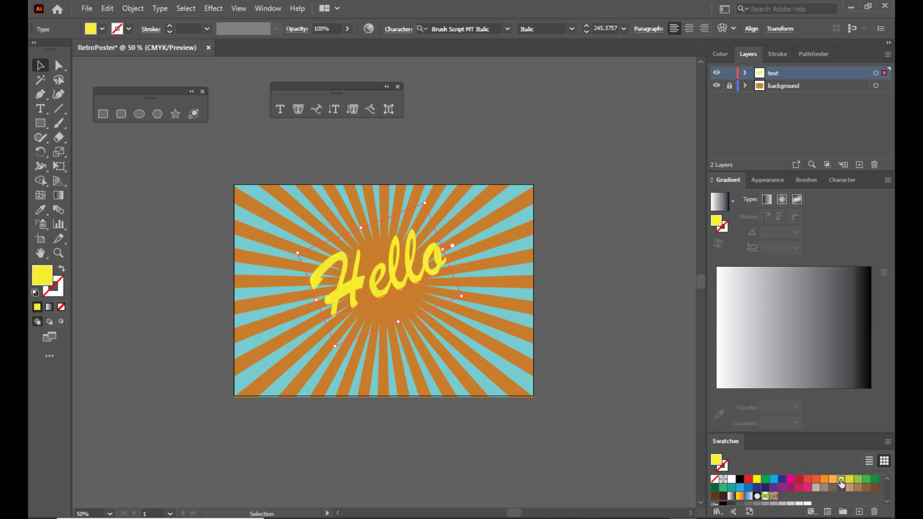
left_click(543, 118)
left_click(391, 287)
left_click_drag(389, 277, 390, 281)
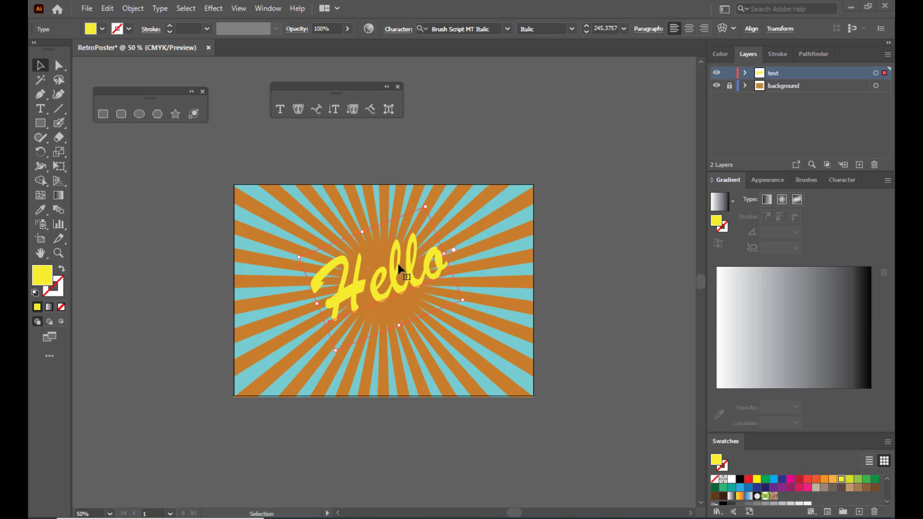
- Copy the yellow Hello and paste the copy in back
left_click(107, 9)
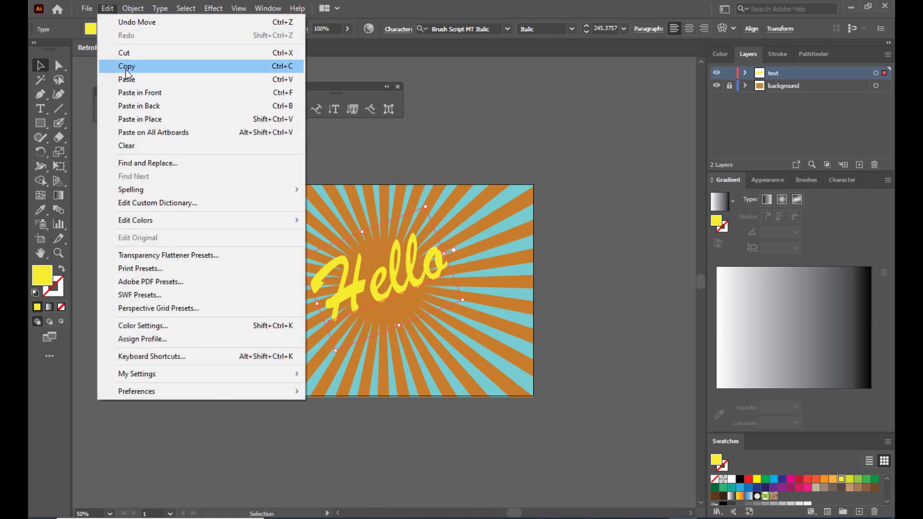
left_click(151, 69)
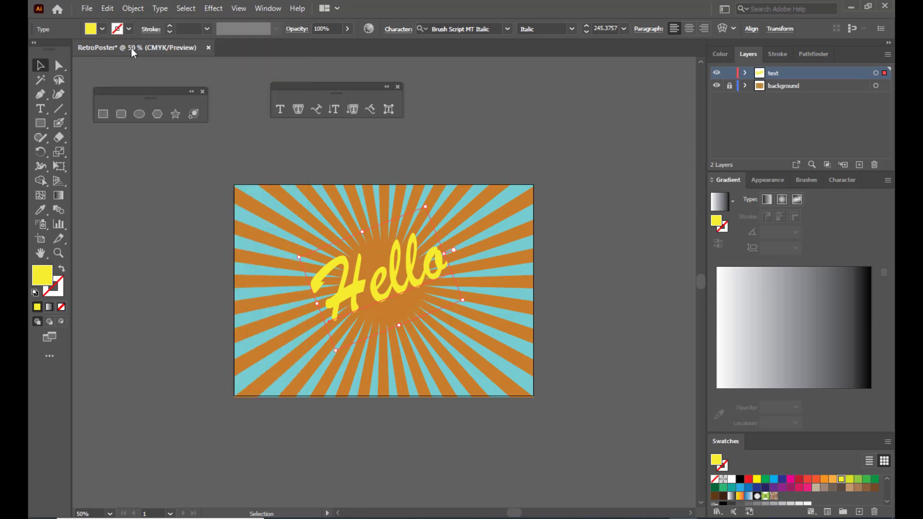
left_click(107, 9)
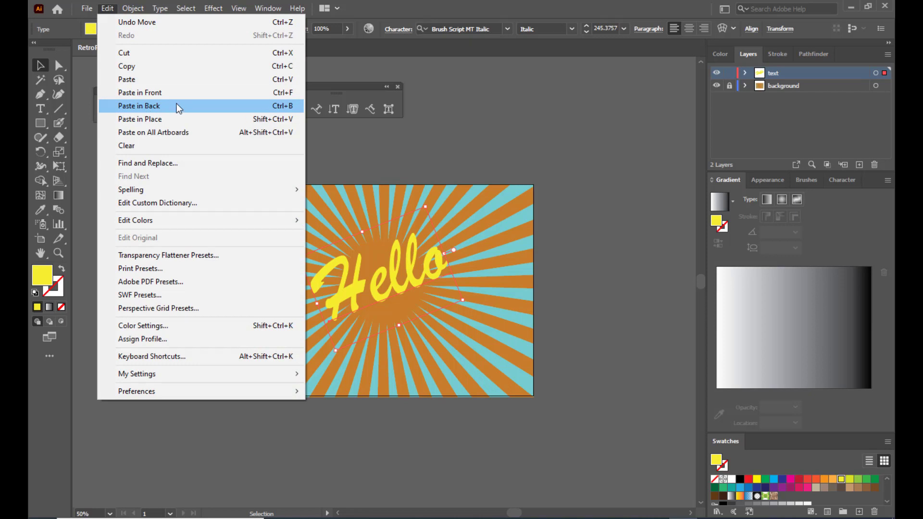
left_click(249, 108)
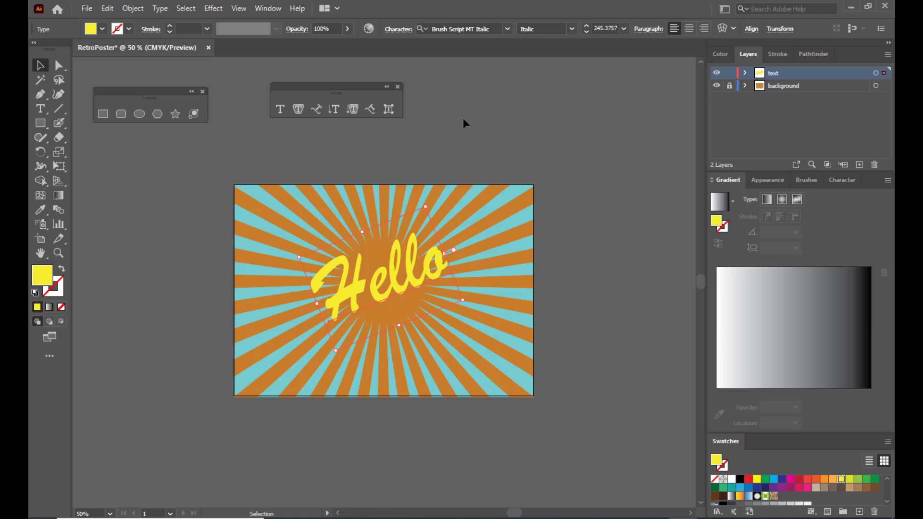
- Offset the back copy down and left, fill it black, and fine-tune its position
key("alt+shift+Down")
key("alt+shift+Down")
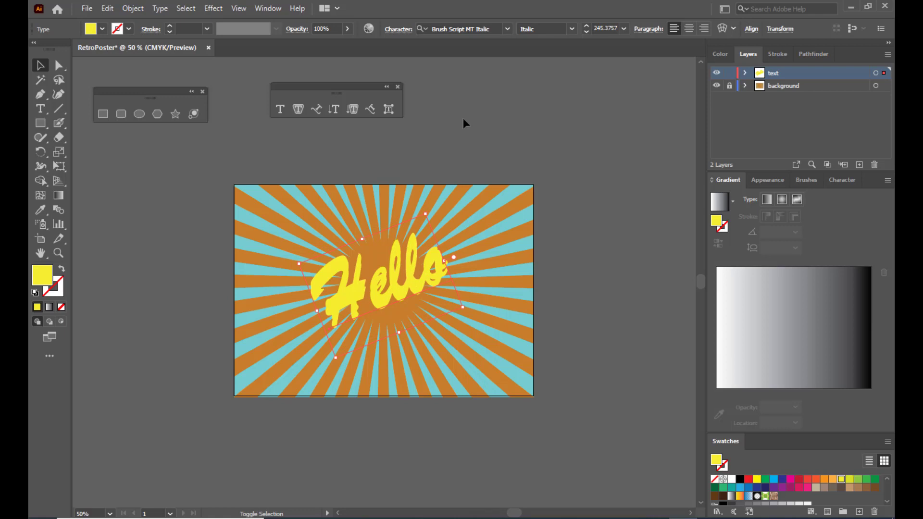
key("alt+shift+Left")
key("alt+shift+Left")
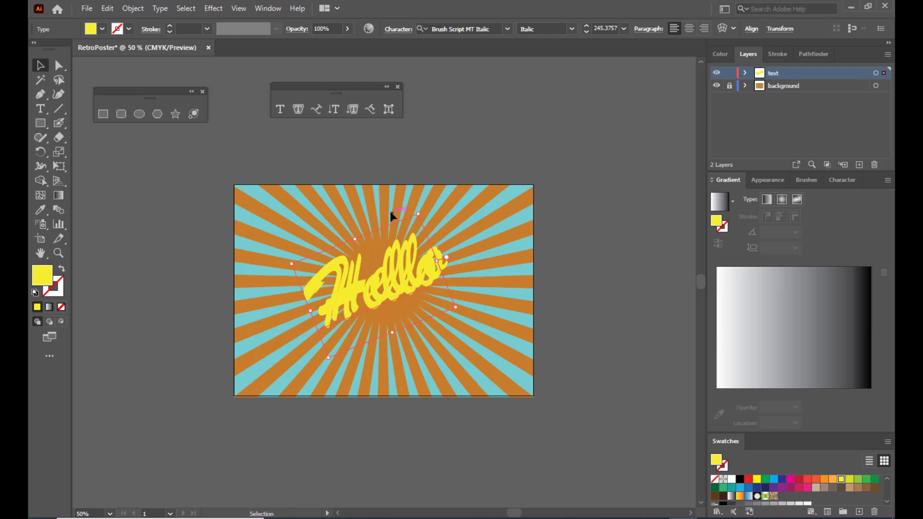
left_click(739, 479)
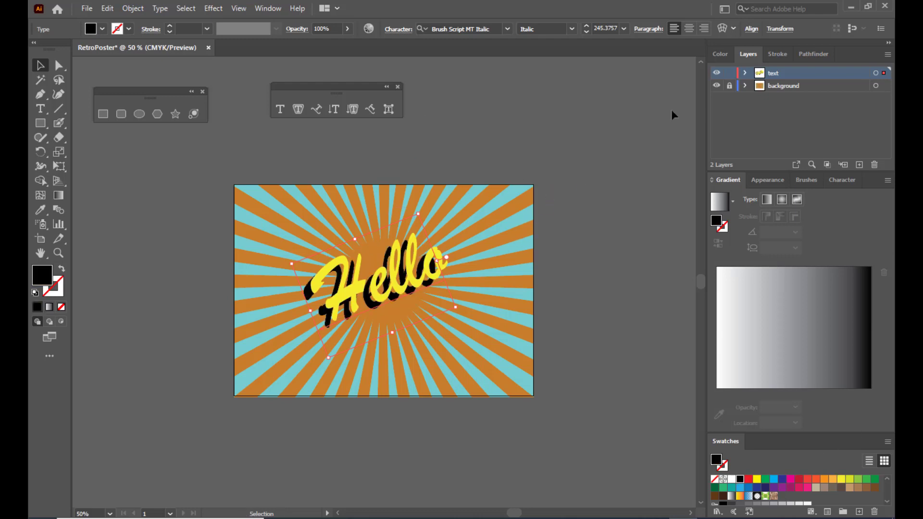
key("shift+Right")
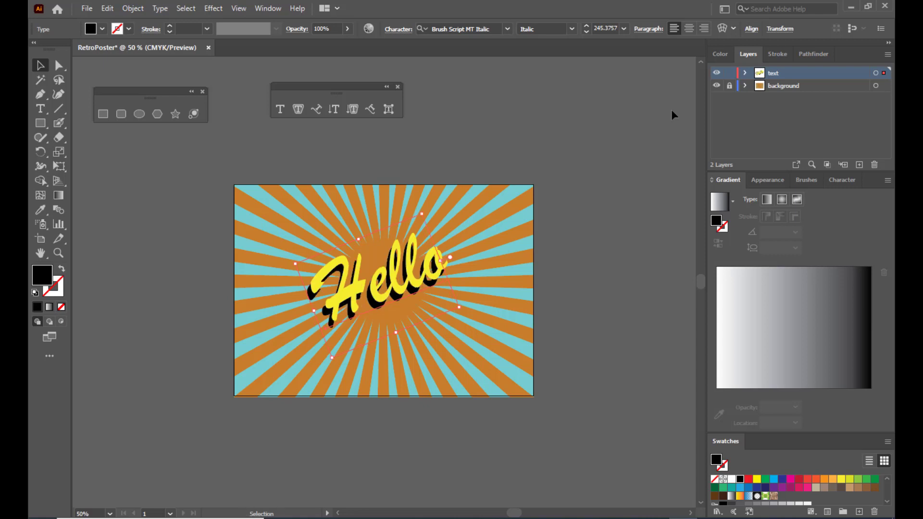
key("Up")
key("Up")
key("Up")
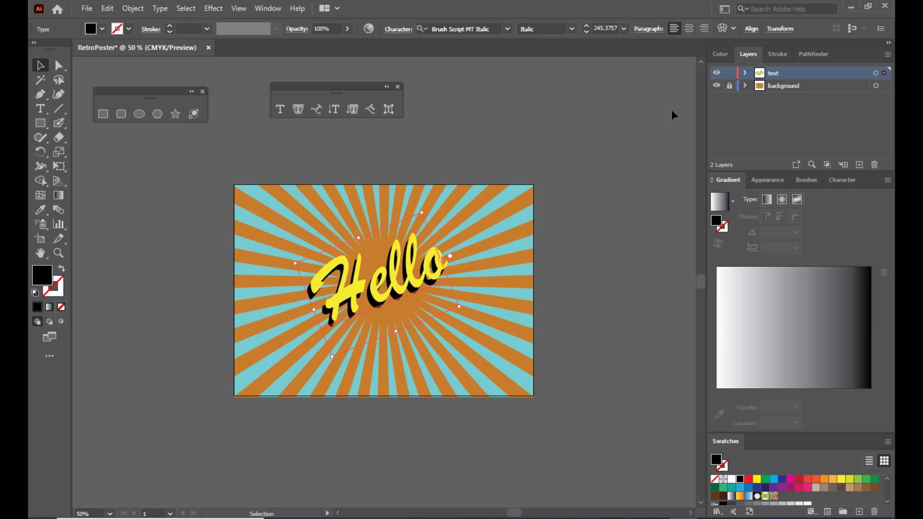
- Paste a second copy of the black shadow in back, offset further down and left
left_click(106, 9)
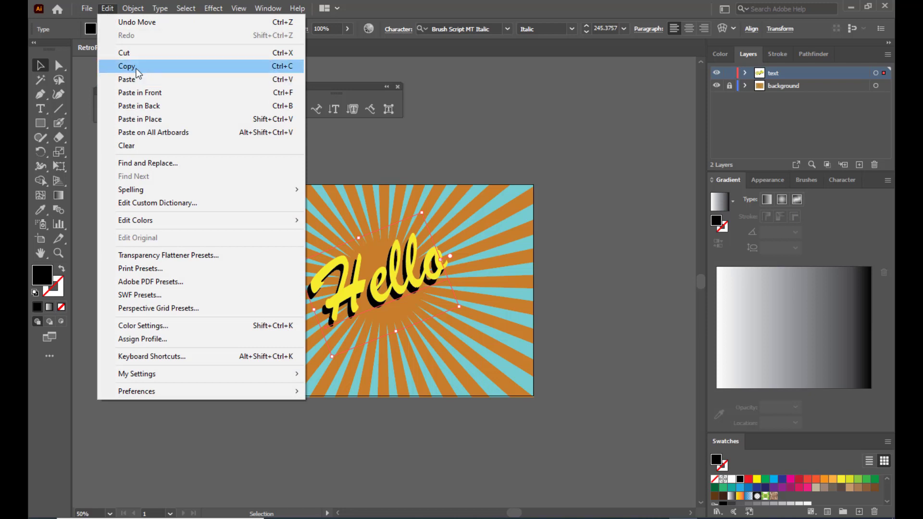
left_click(137, 68)
left_click(108, 10)
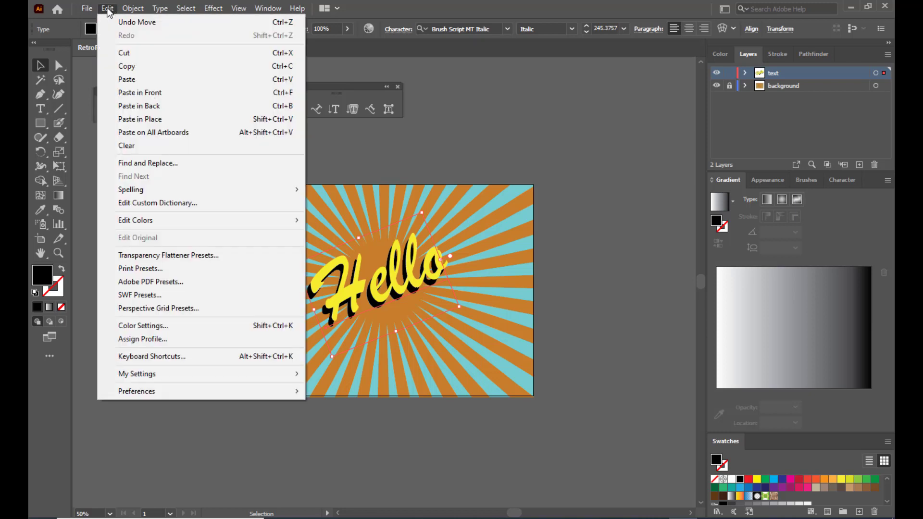
left_click(156, 107)
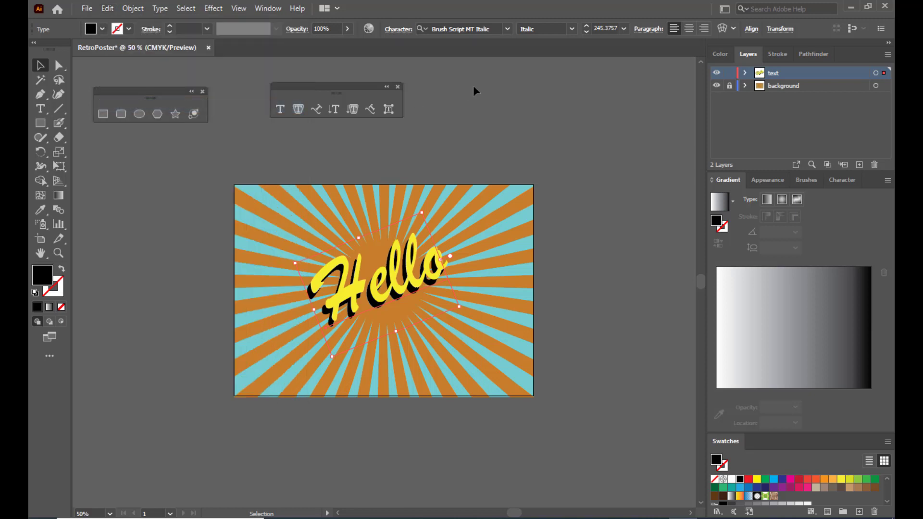
key("shift+Down")
key("shift+Down")
key("shift+Down")
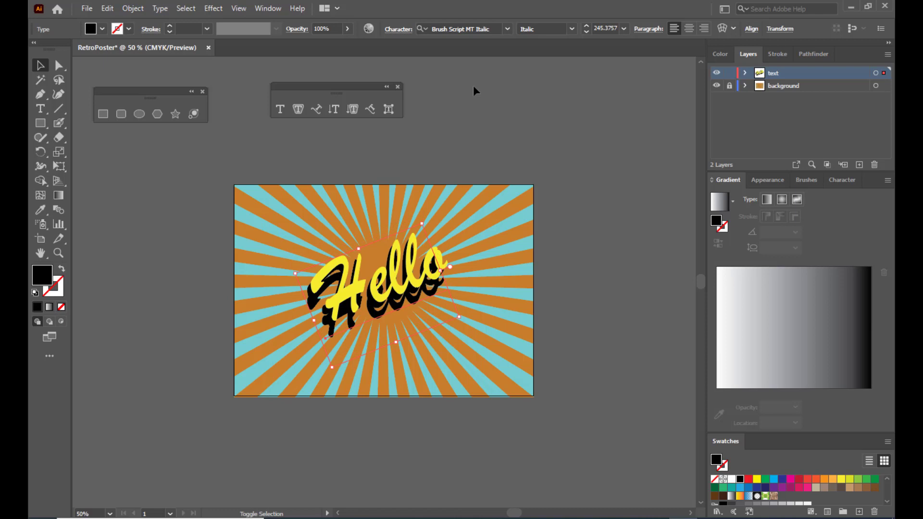
key("shift+Left")
key("shift+Left")
key("shift+Left")
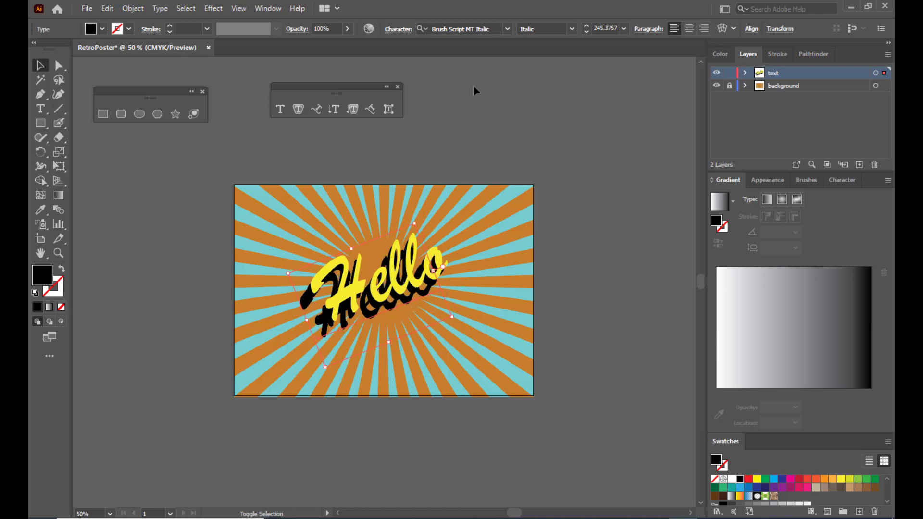
key("shift+Left")
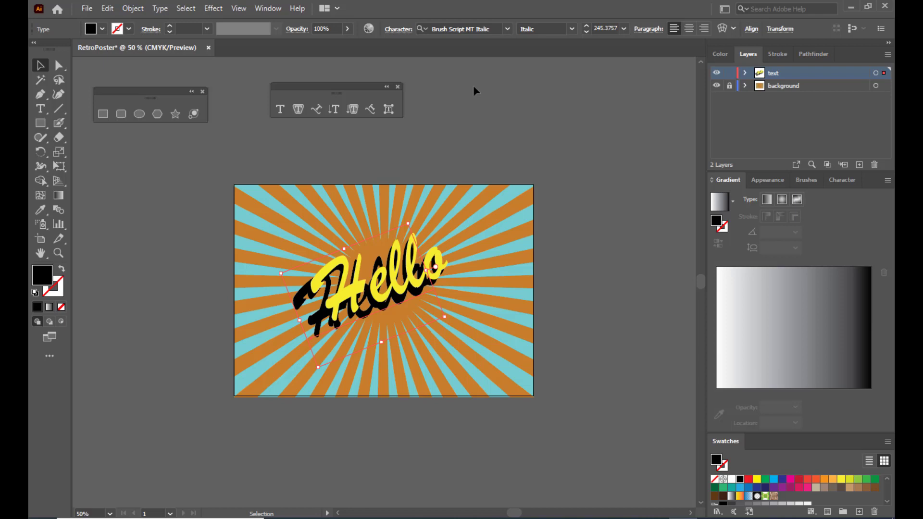
- Move the yellow Hello off the artboard and select both black Hello shadows
left_click_drag(388, 276, 590, 93)
left_click_drag(547, 131, 563, 127)
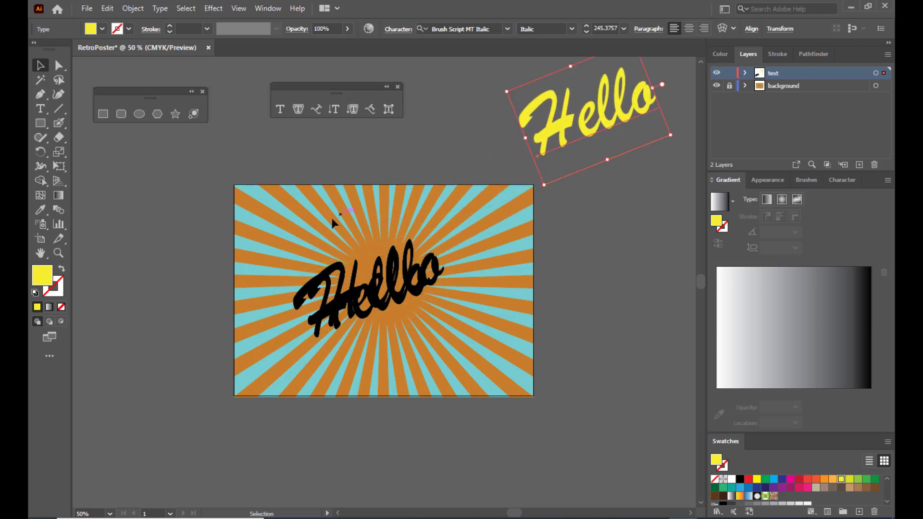
left_click(381, 161)
left_click(298, 304)
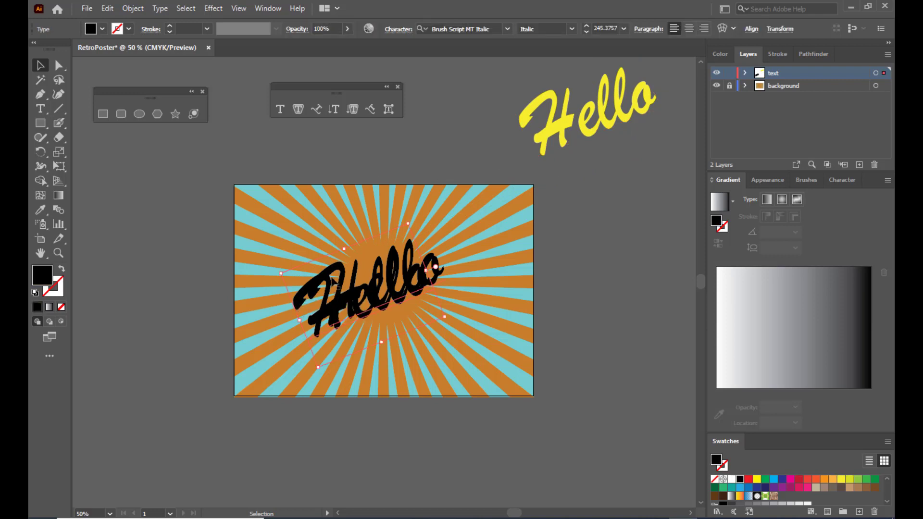
left_click(336, 269, "shift")
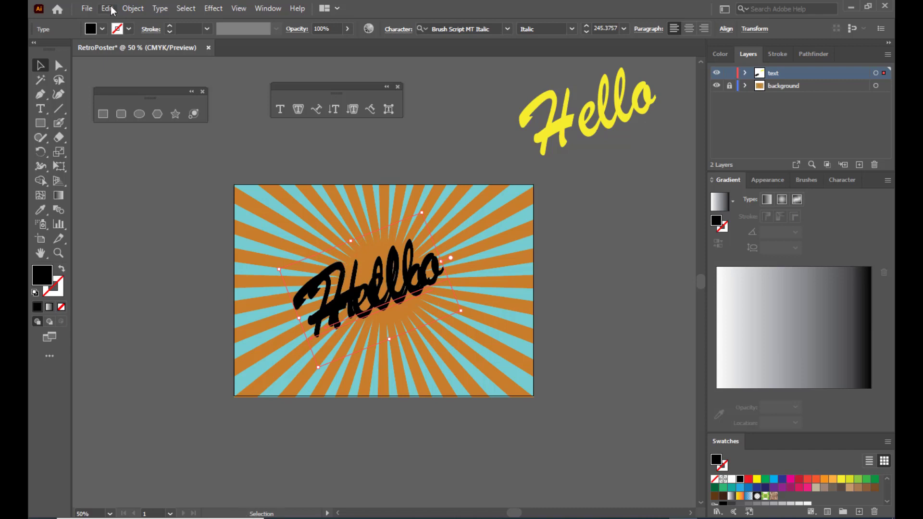
- Set Blend Options spacing to Specified Steps with 100 steps
left_click(137, 10)
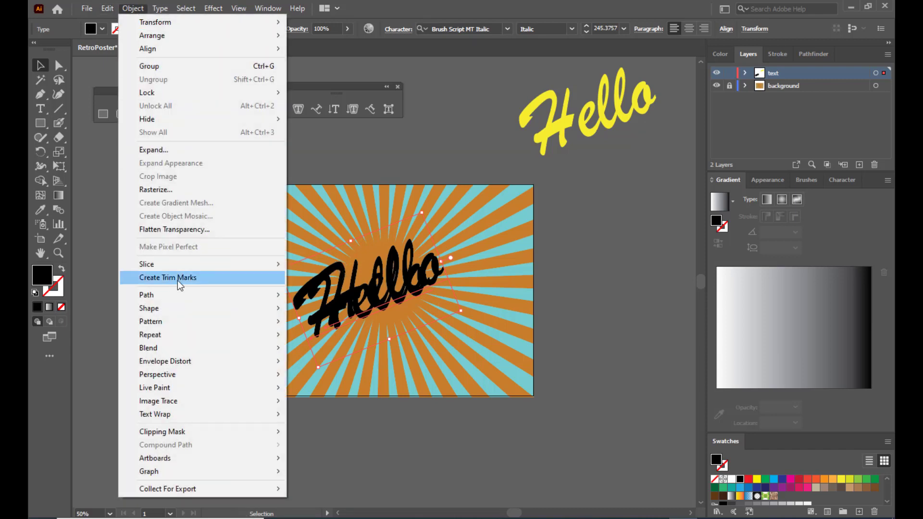
mouse_move(165, 350)
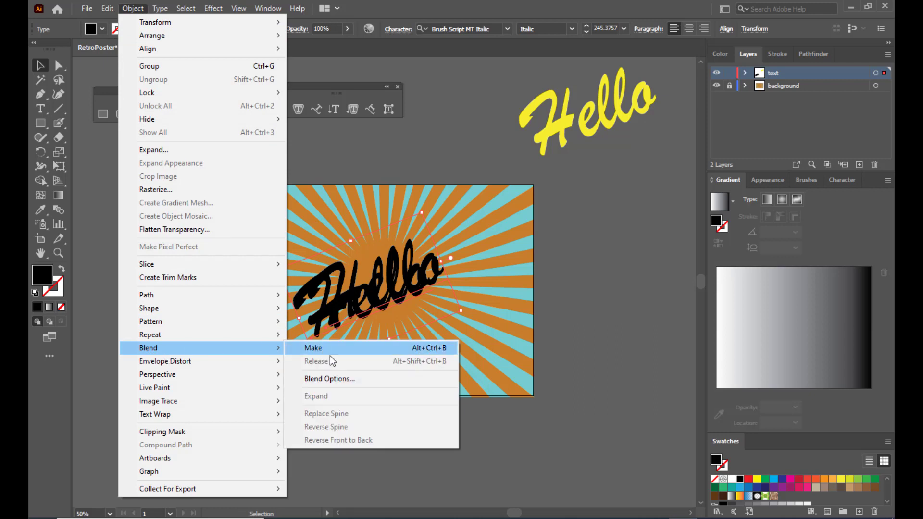
left_click(336, 377)
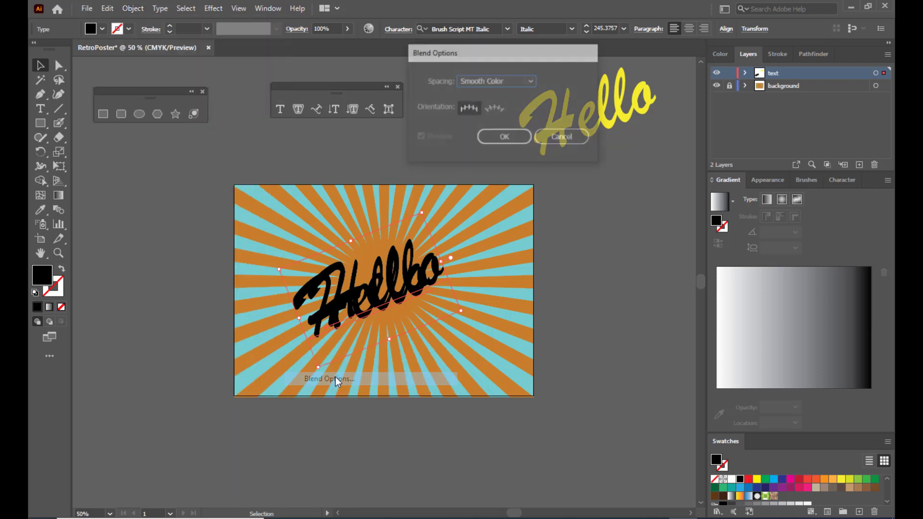
left_click(488, 82)
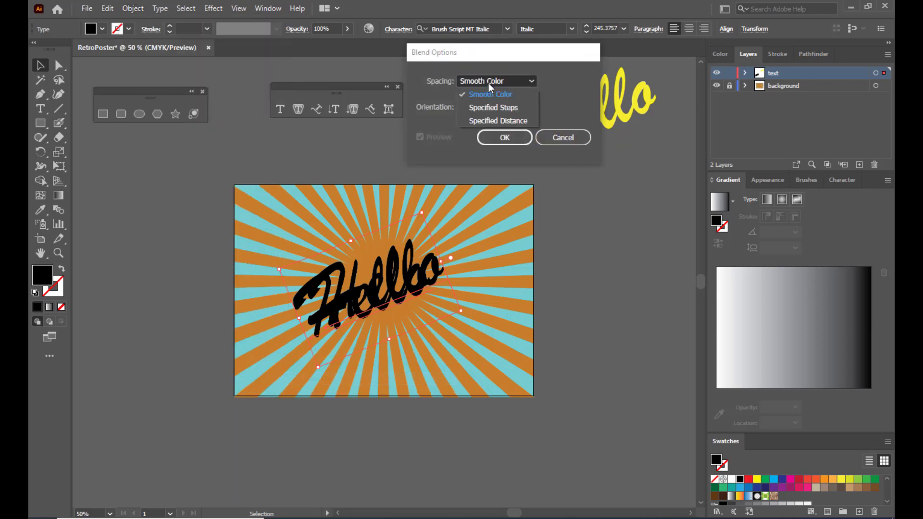
left_click(488, 108)
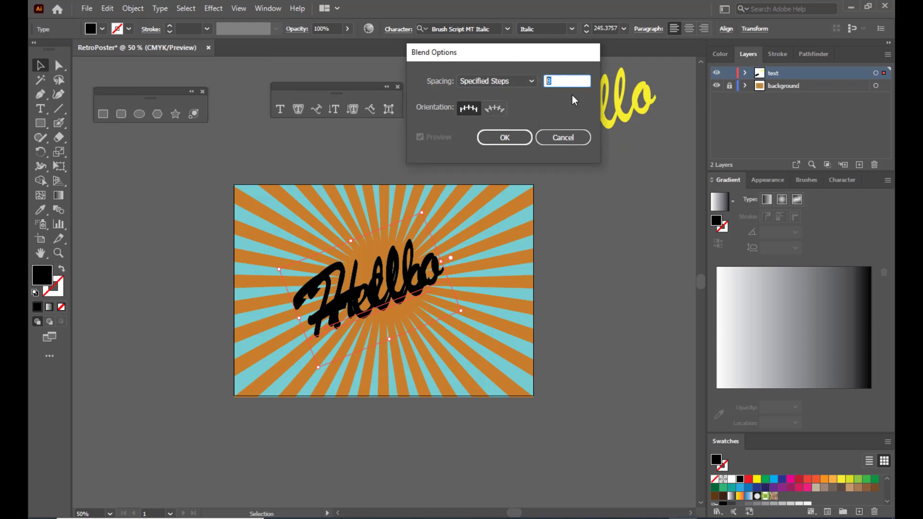
type("100")
left_click(505, 137)
left_click(505, 138)
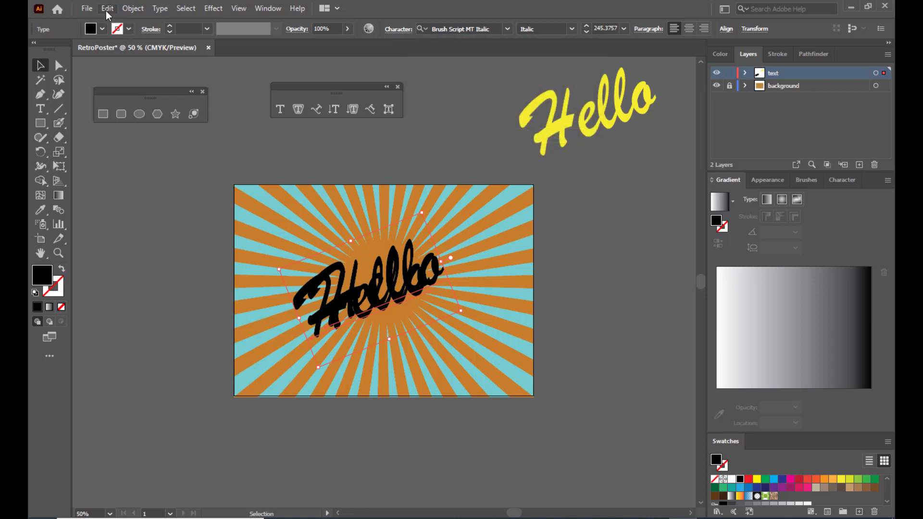
left_click(133, 8)
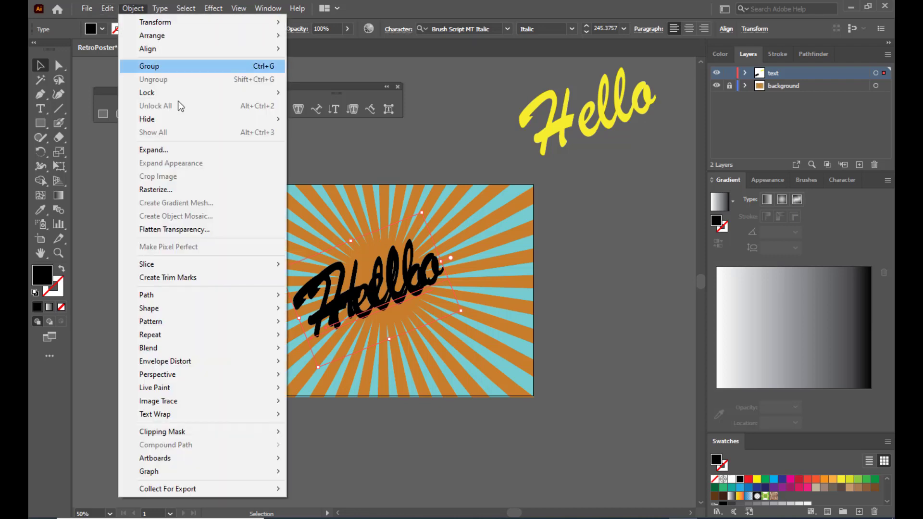
- Make a blend of the two black Hello copies and place the yellow Hello on top
mouse_move(215, 348)
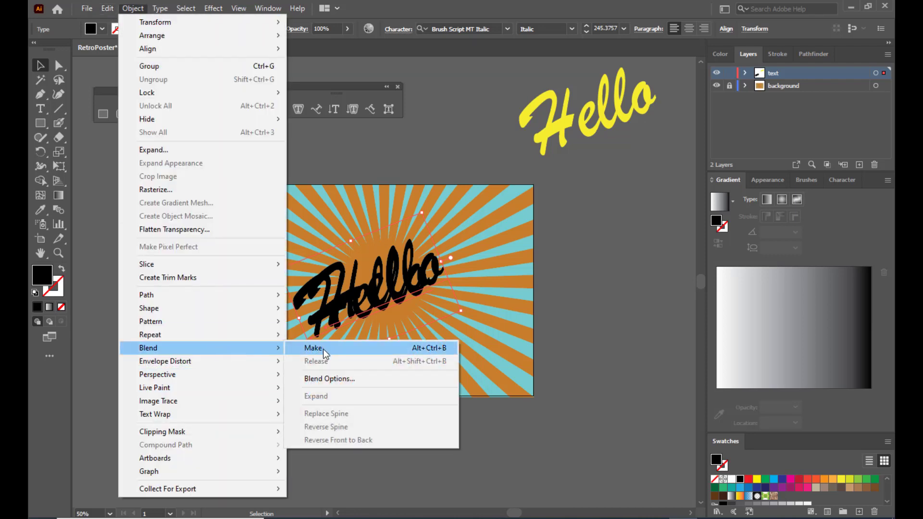
left_click(313, 348)
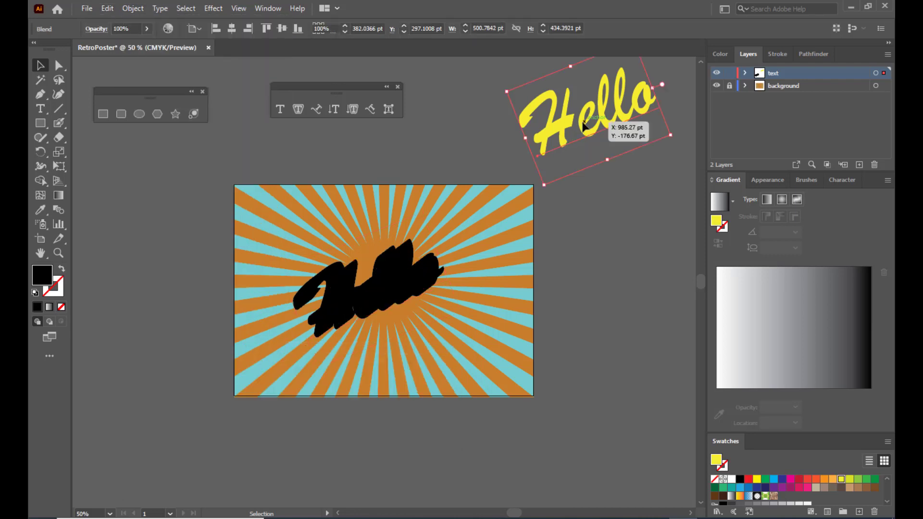
left_click_drag(584, 126, 370, 301)
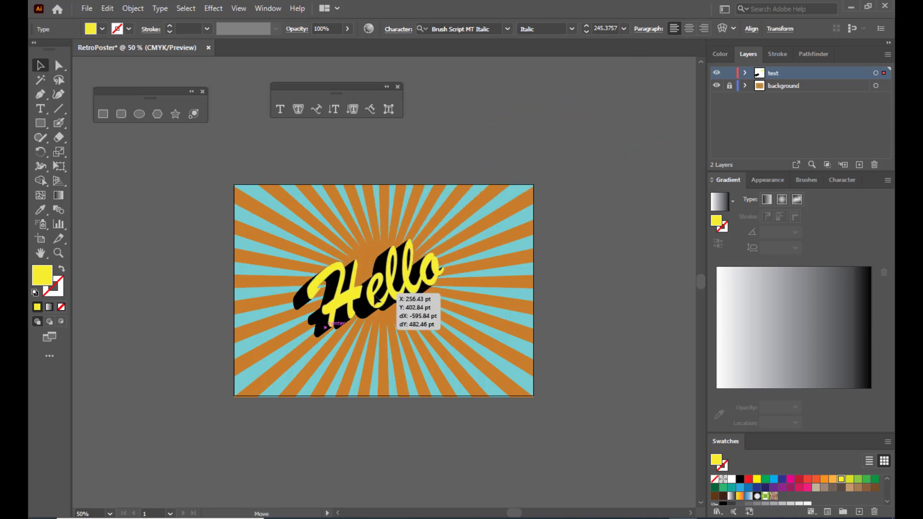
left_click(474, 99)
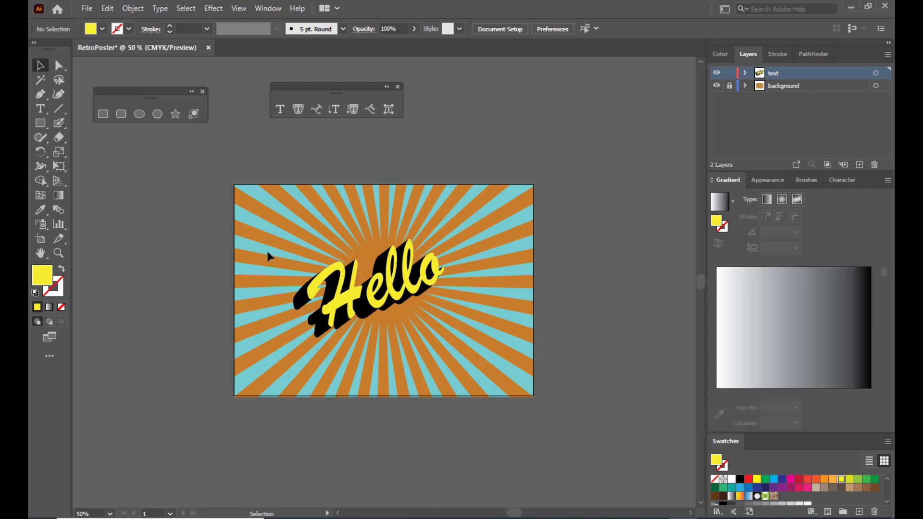
- Group the yellow Hello with its blended shadow, shift it up, and enlarge it slightly
left_click_drag(279, 246, 497, 359)
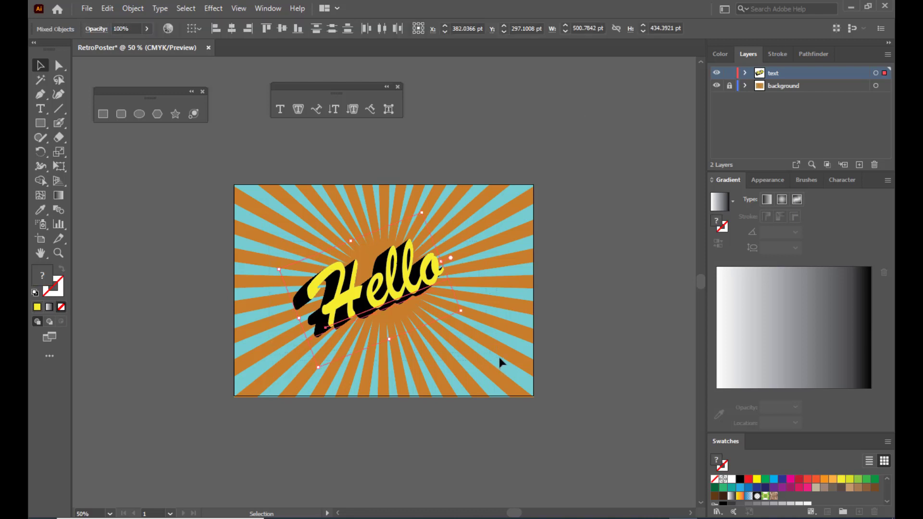
key("ctrl+g")
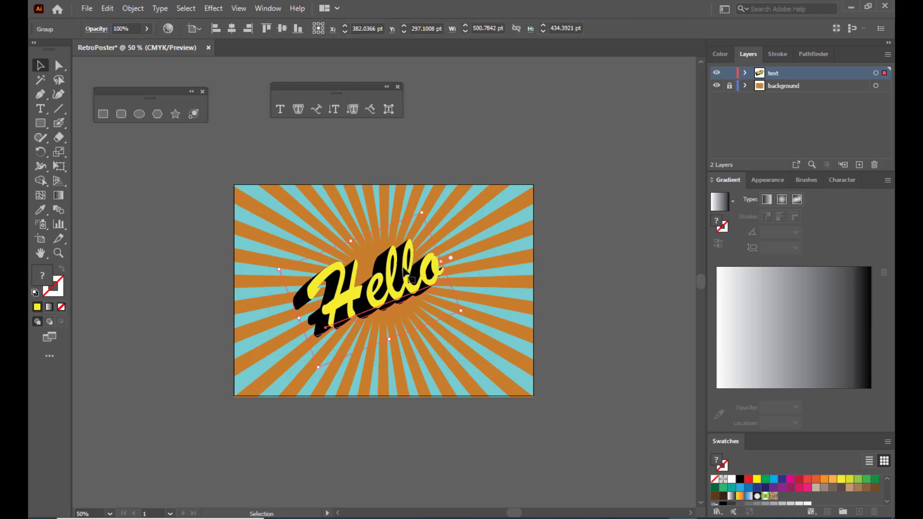
left_click_drag(413, 277, 412, 259)
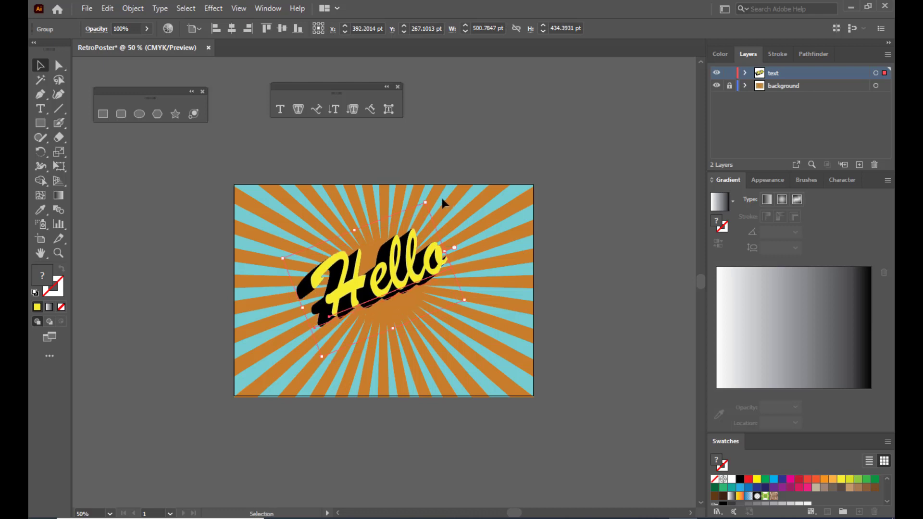
left_click_drag(425, 201, 431, 196)
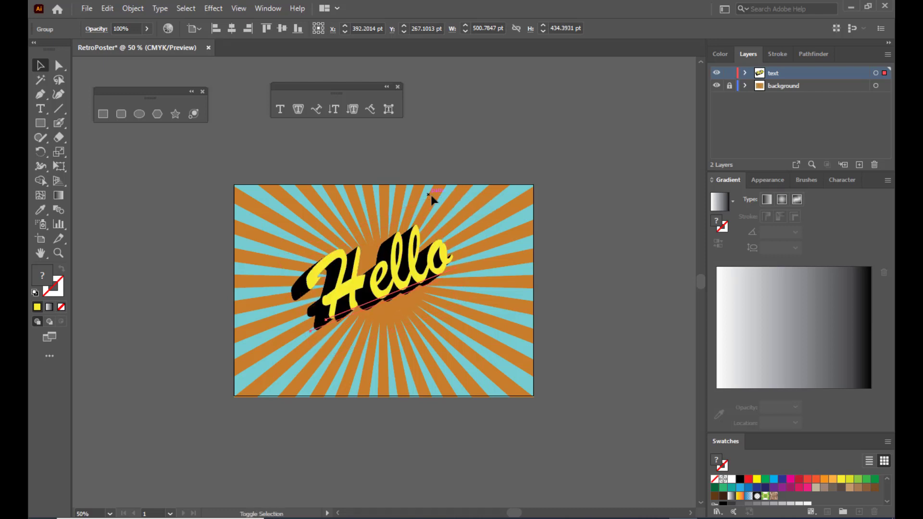
left_click(504, 104)
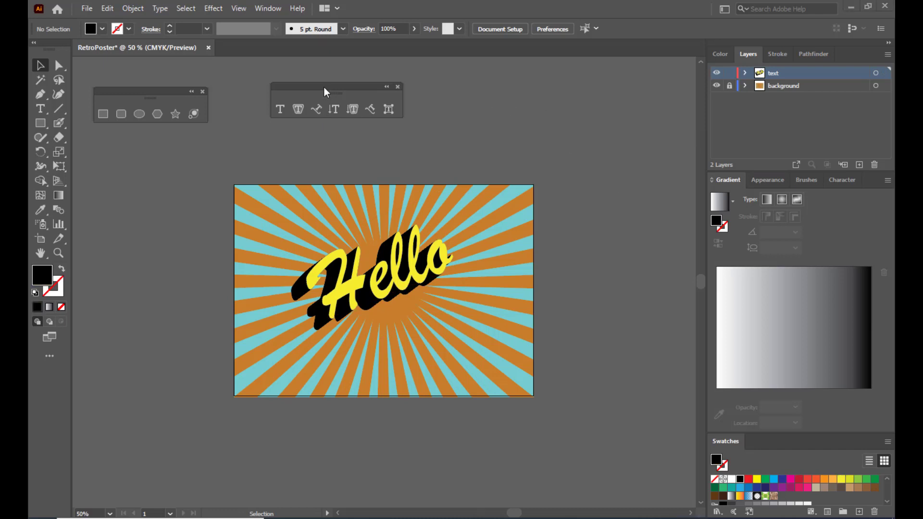
- Type 'Call' beside the artboard, enlarge it, and fill it yellow
mouse_move(324, 87)
left_mouse_down()
mouse_move(345, 90)
mouse_move(316, 91)
left_mouse_up()
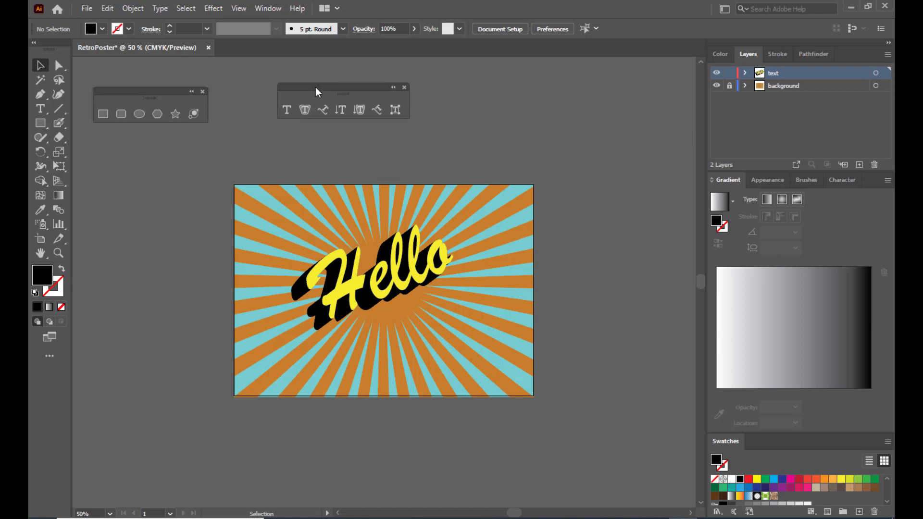
left_click(287, 111)
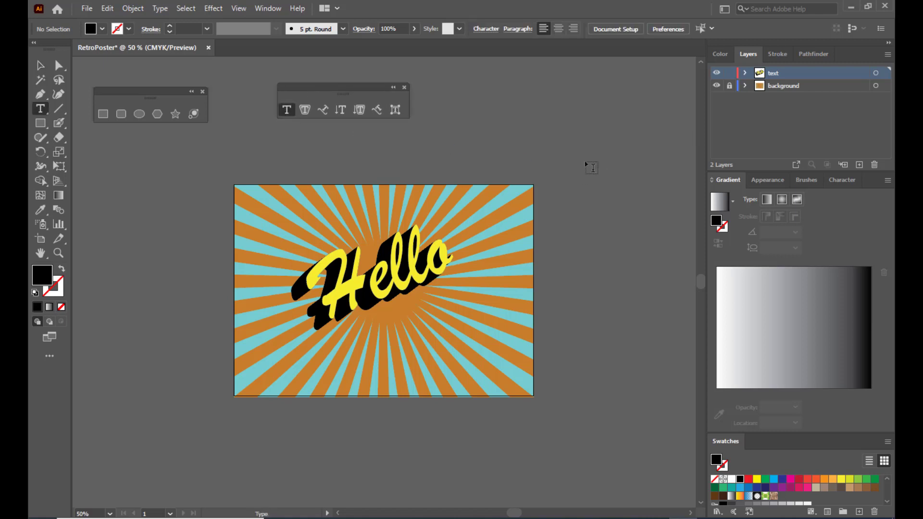
left_click(506, 144)
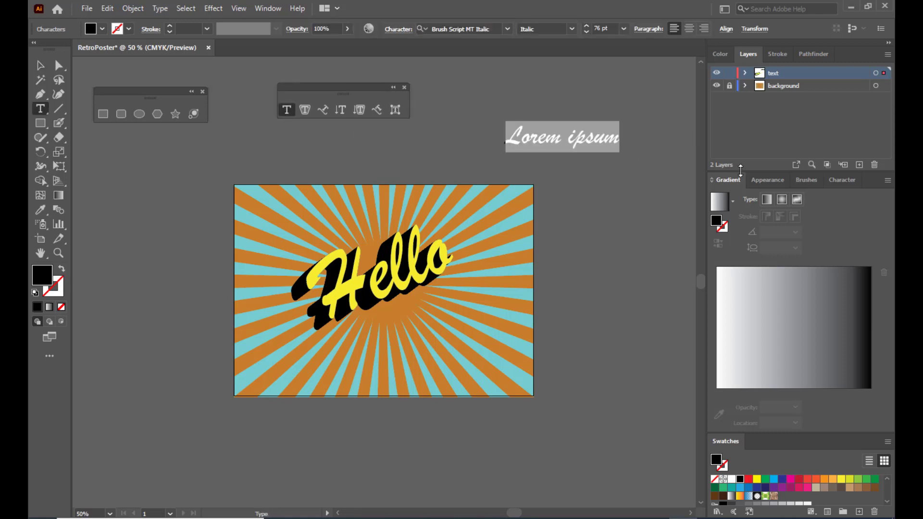
type("call")
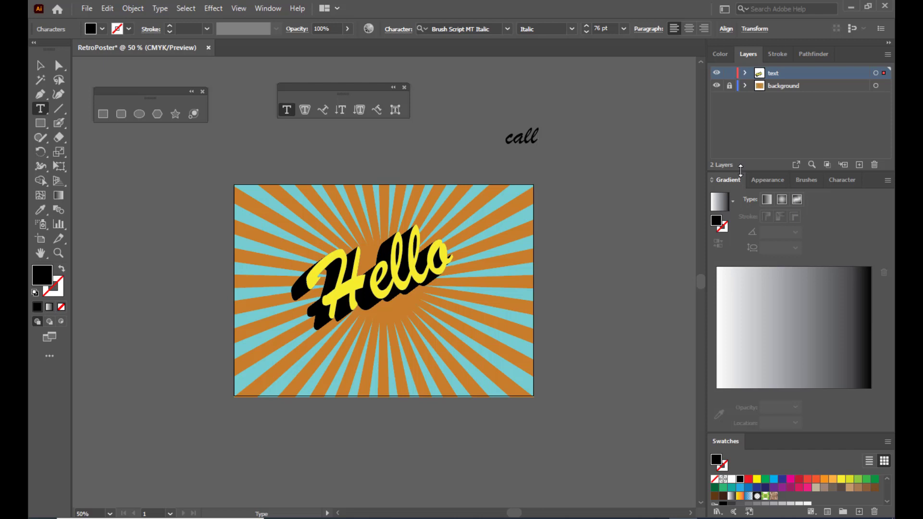
key("Left")
key("Left")
key("Left")
key("BackSpace")
type("C")
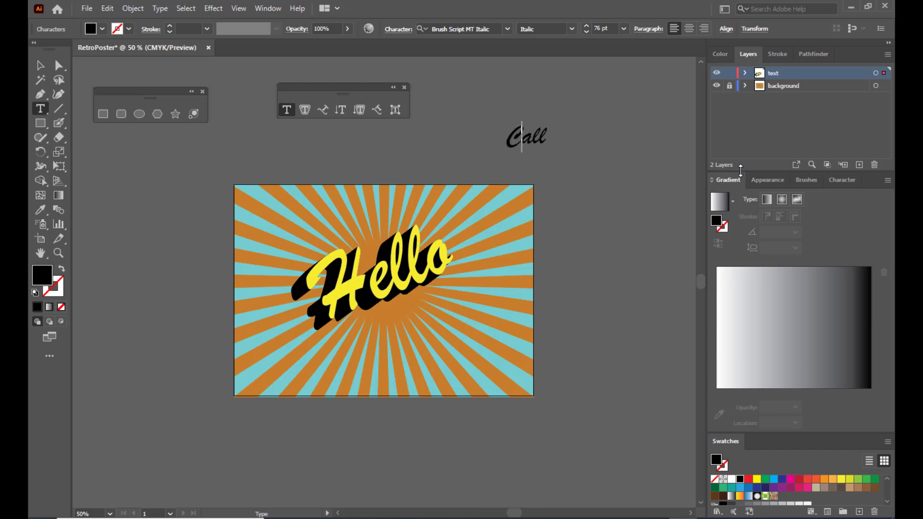
key("Escape")
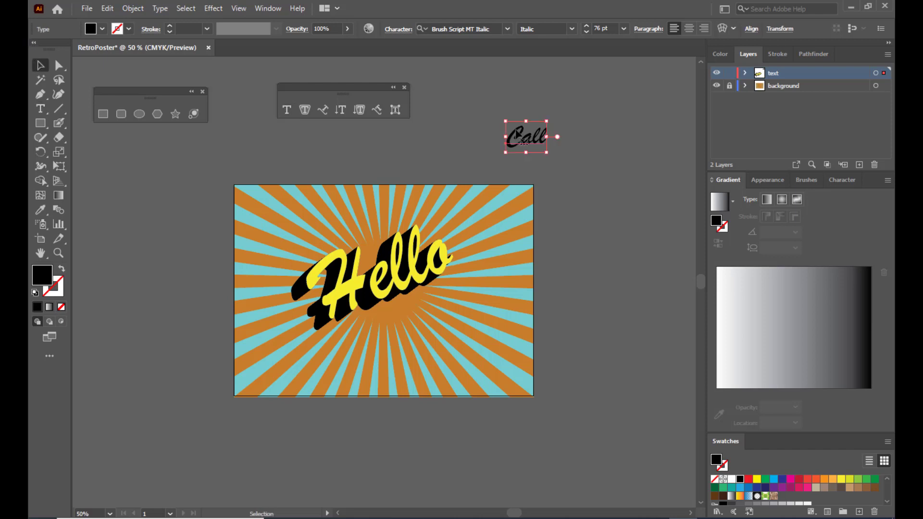
left_click_drag(547, 152, 620, 175)
left_click(841, 479)
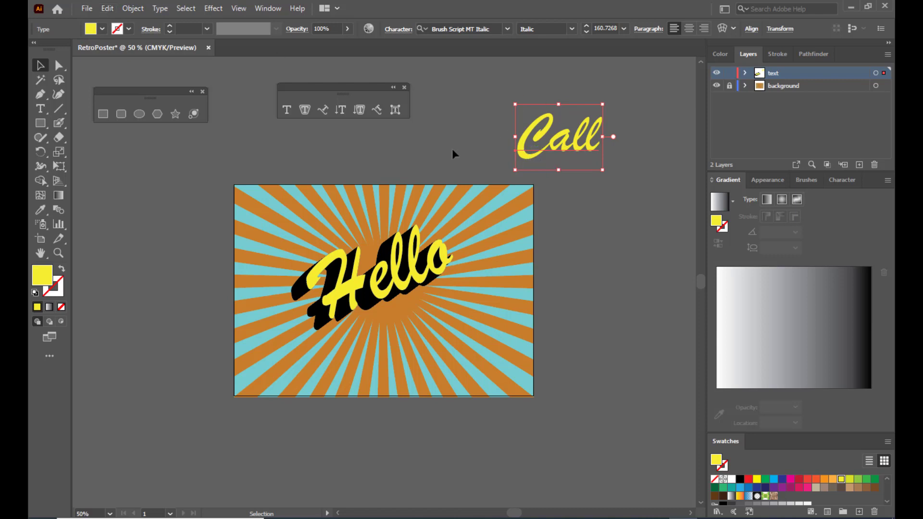
- Copy the yellow Call and paste the copy in back
left_click(108, 9)
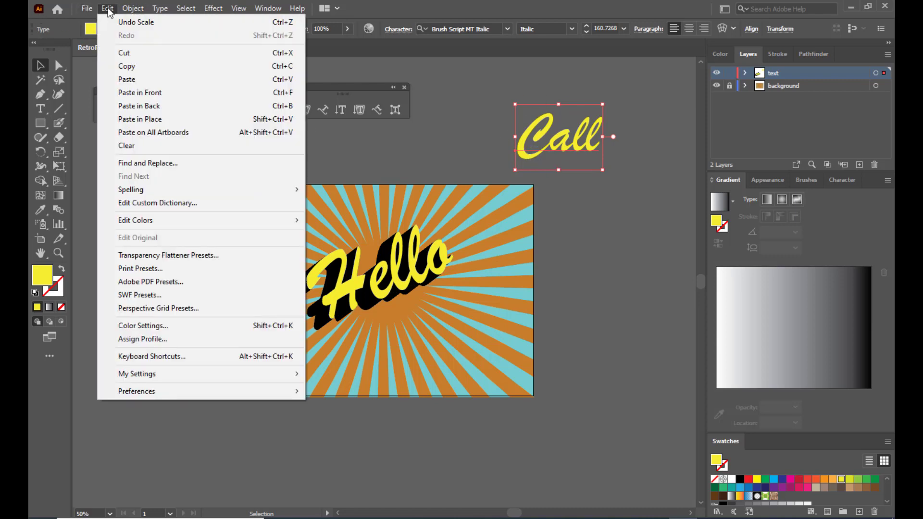
left_click(123, 67)
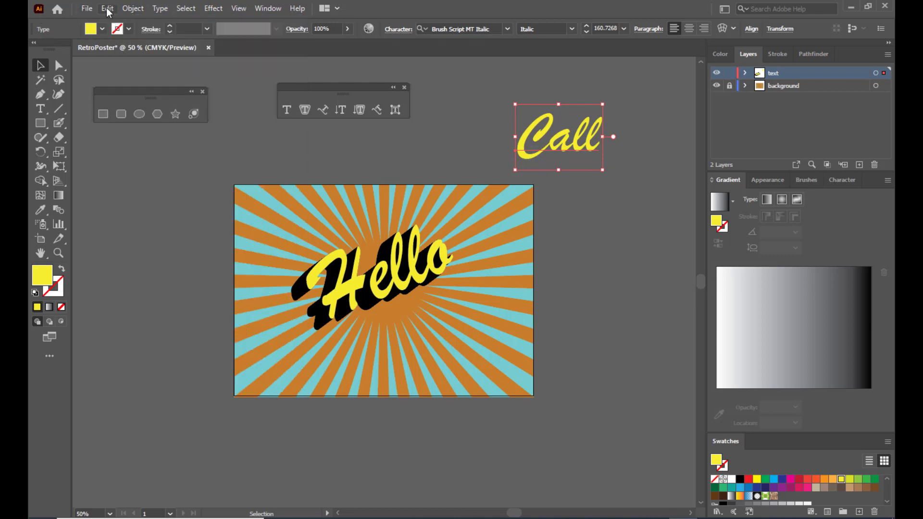
left_click(107, 8)
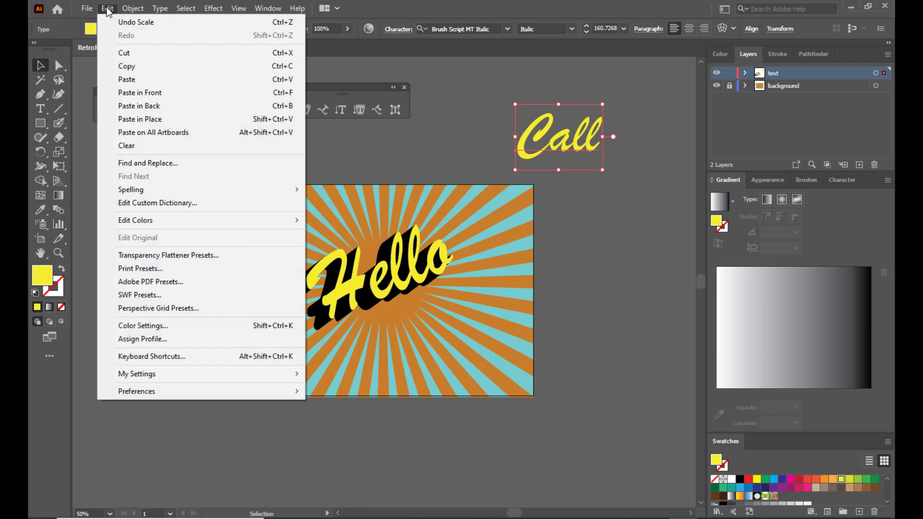
left_click(152, 106)
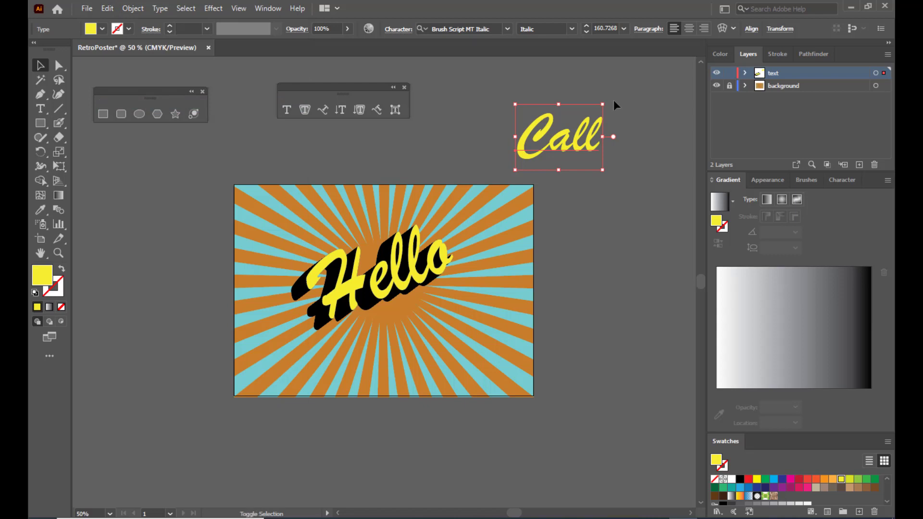
- Offset the back copy of Call down-left, fill it black, and fine-tune its position
key("shift+Down")
key("shift+Down")
key("shift+Down")
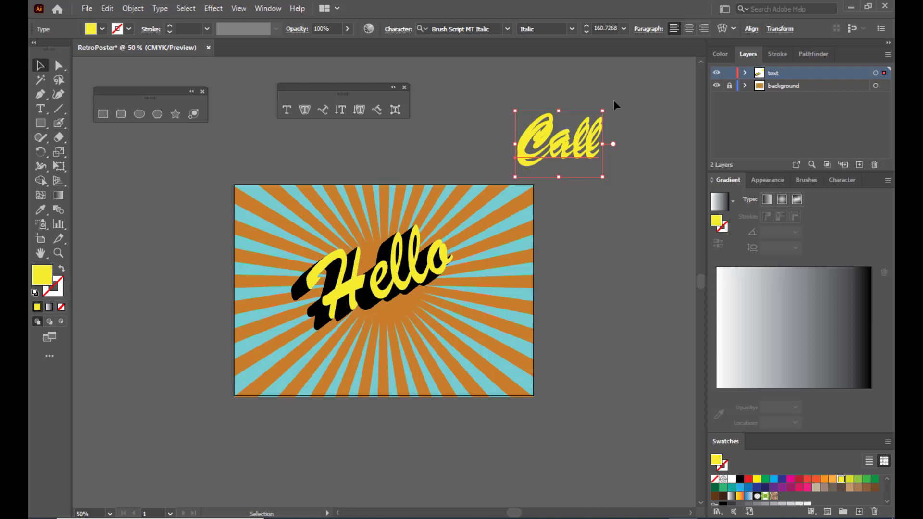
key("alt+Left")
key("alt+Left")
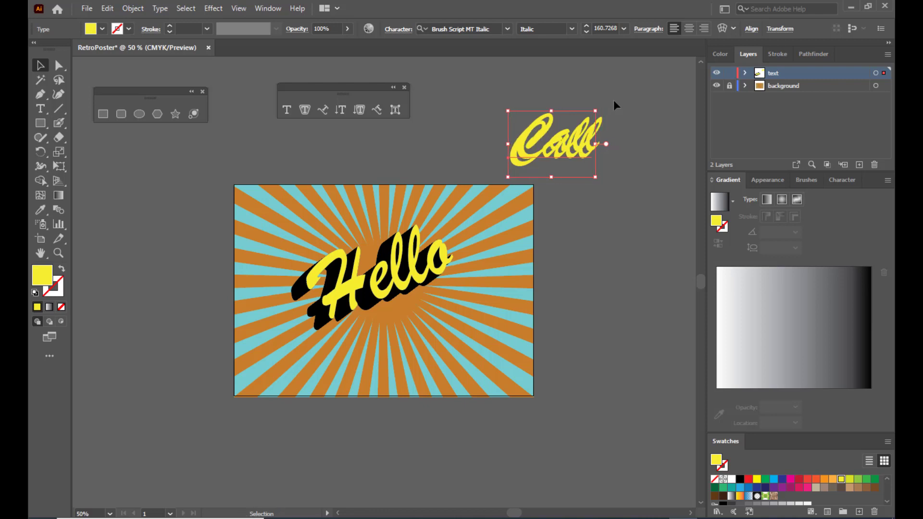
left_click(740, 479)
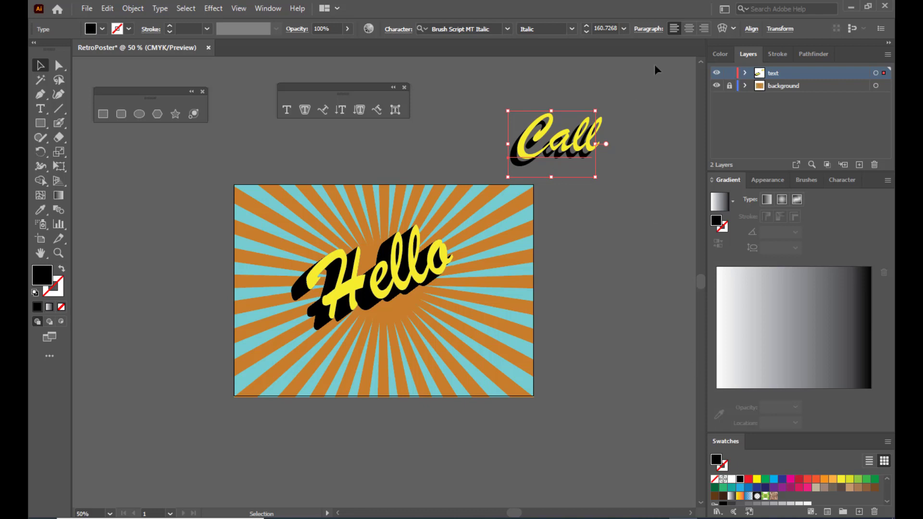
key("Up")
key("Up")
key("Up")
key("Up")
key("Up")
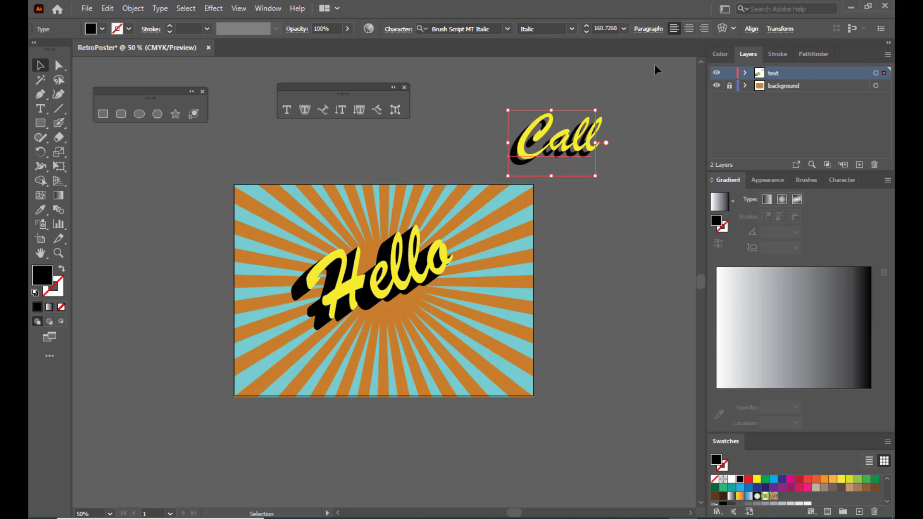
key("Right")
key("Right")
key("Right")
key("Right")
key("Right")
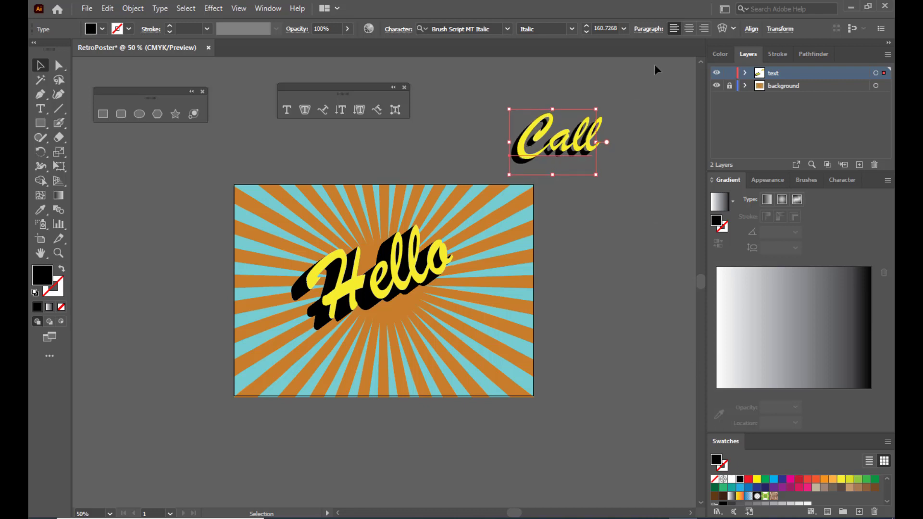
key("Up")
key("Up")
key("Up")
key("Up")
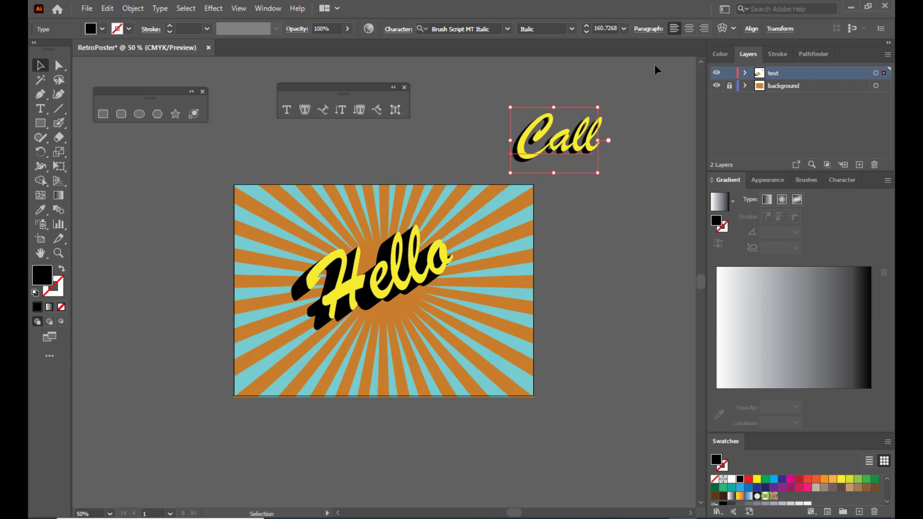
- Paste a second black Call copy in back, offset further down and left
left_click(107, 9)
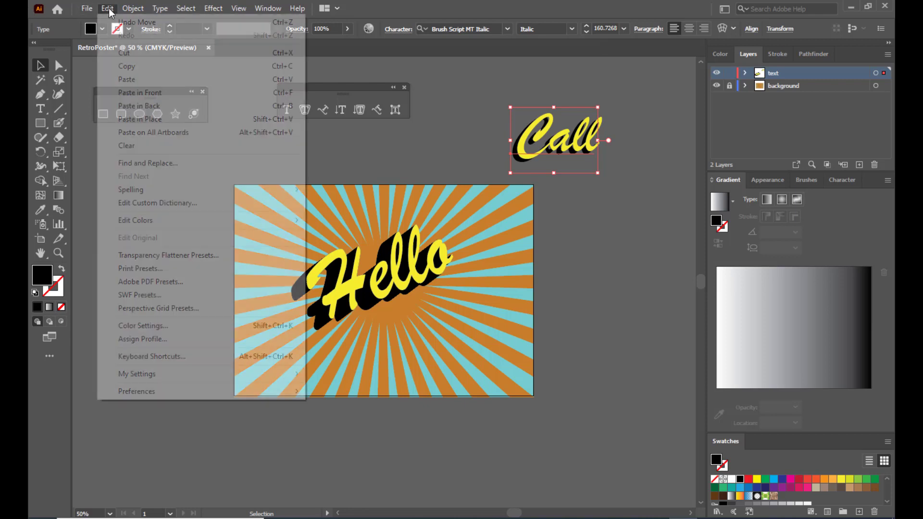
left_click(142, 67)
left_click(107, 9)
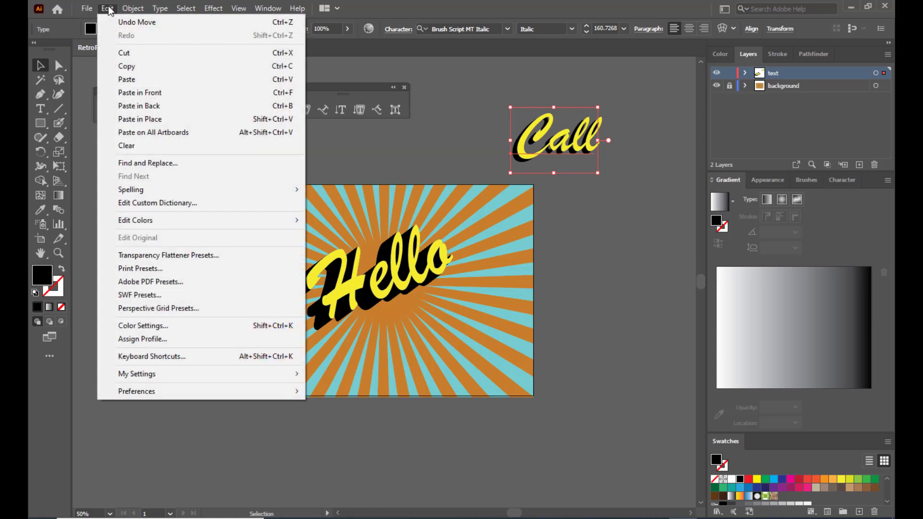
left_click(149, 108)
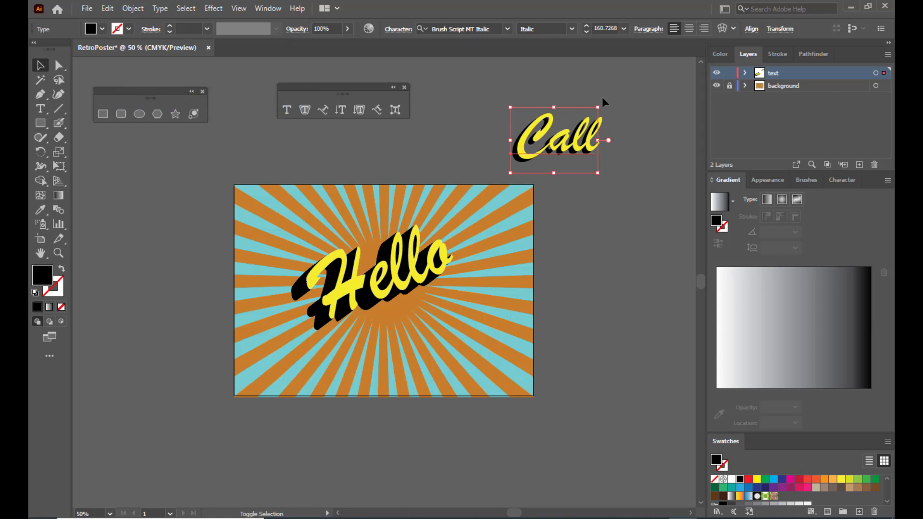
key("shift+Down")
key("shift+Down")
key("shift+Down")
key("shift+Left")
key("shift+Left")
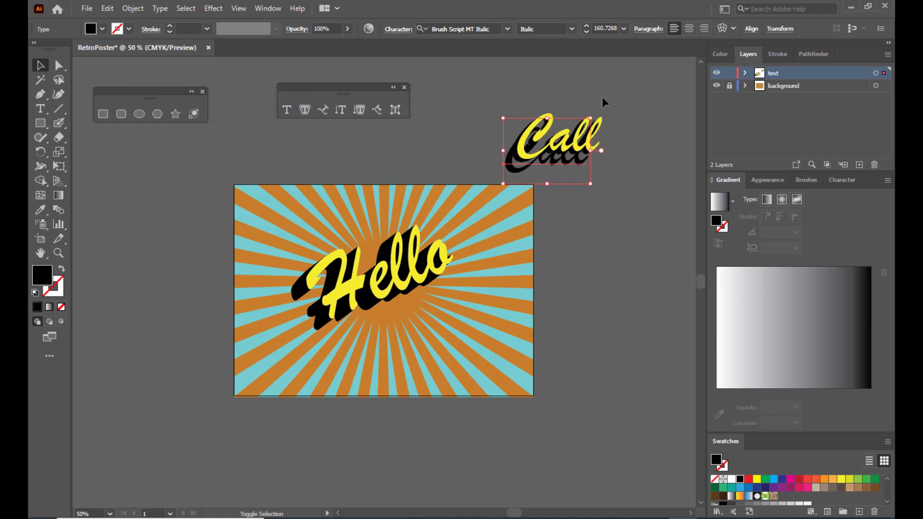
key("shift+Left")
key("shift+Left")
key("shift+Left")
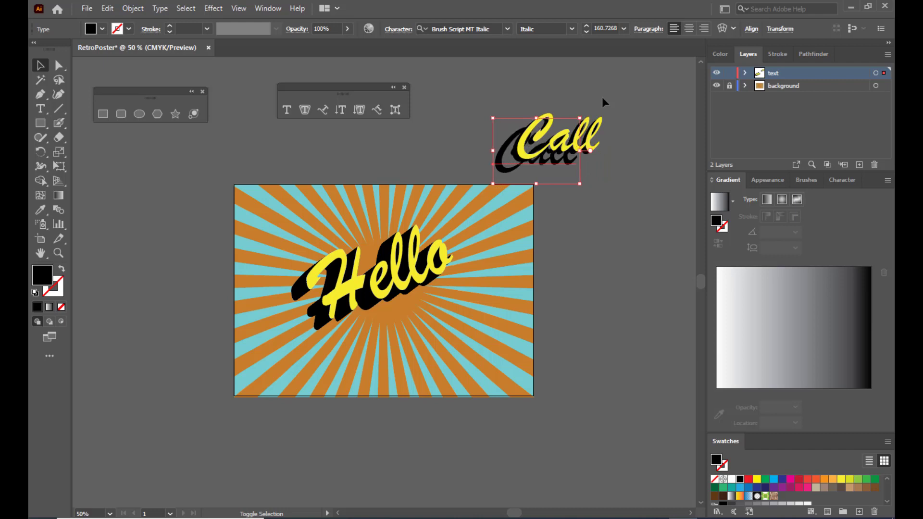
key("shift+Up")
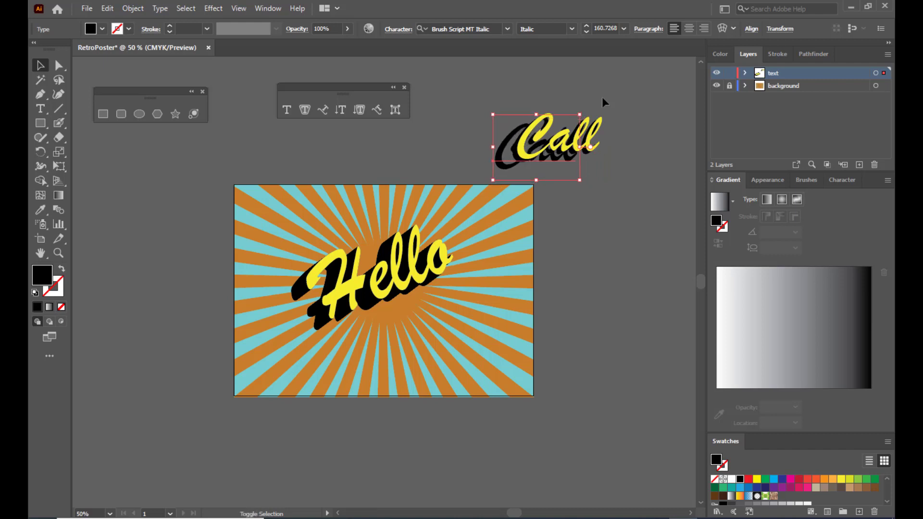
- Move the yellow Call aside to the upper right and select the two black copies
left_click(605, 95)
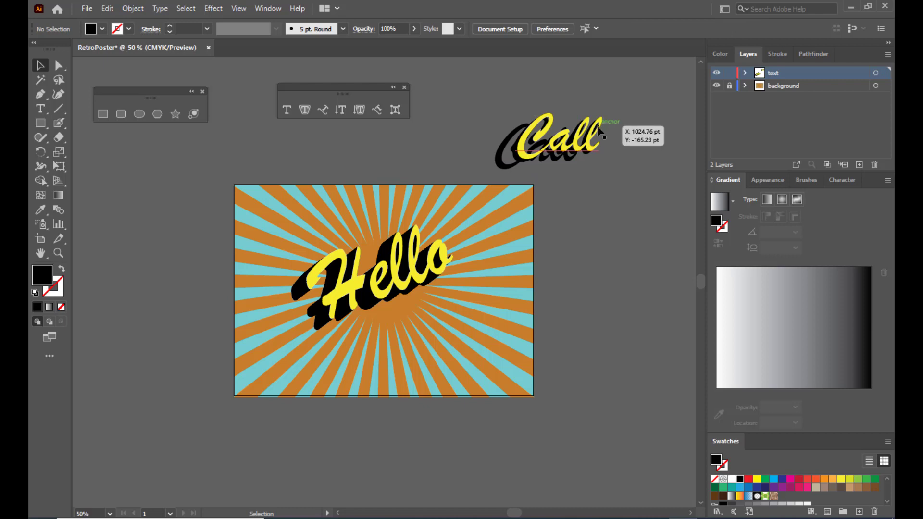
left_click(596, 144)
left_click_drag(583, 142, 668, 99)
left_click(527, 163)
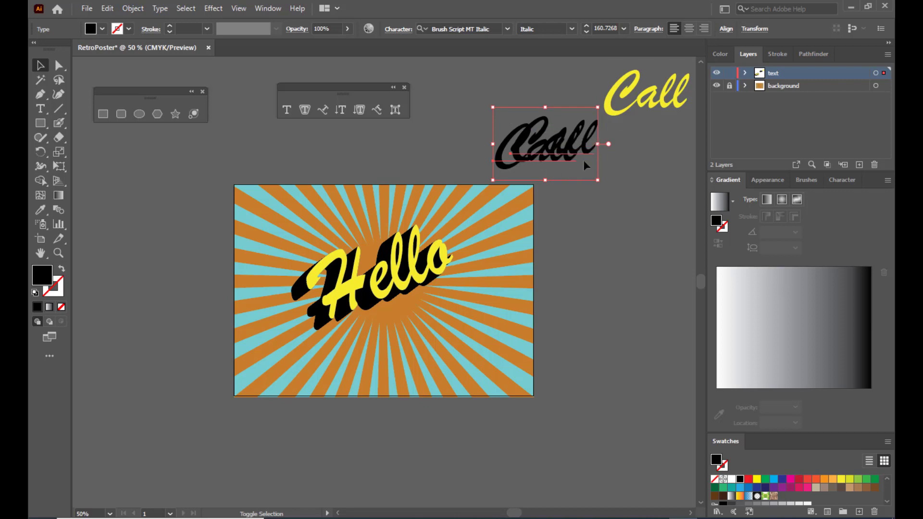
- Review the Blend Options for the black Call copies and cancel without changes
left_click(132, 9)
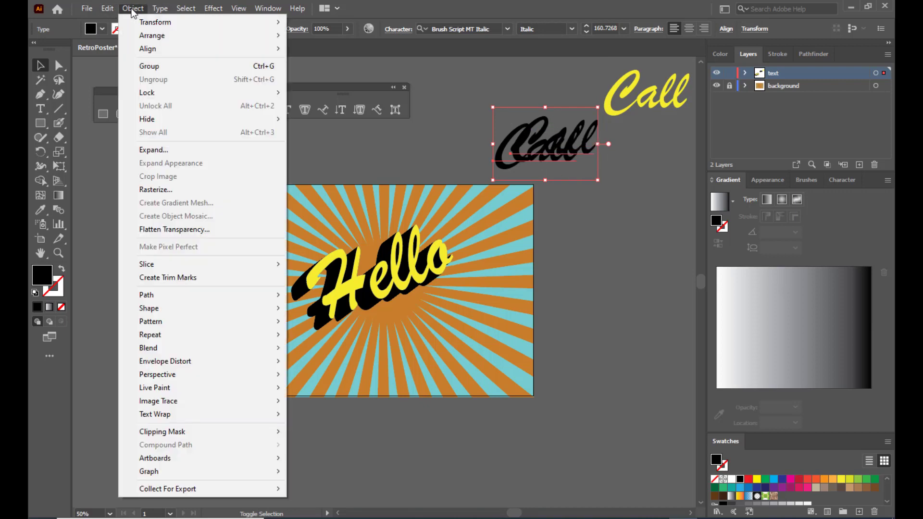
mouse_move(272, 349)
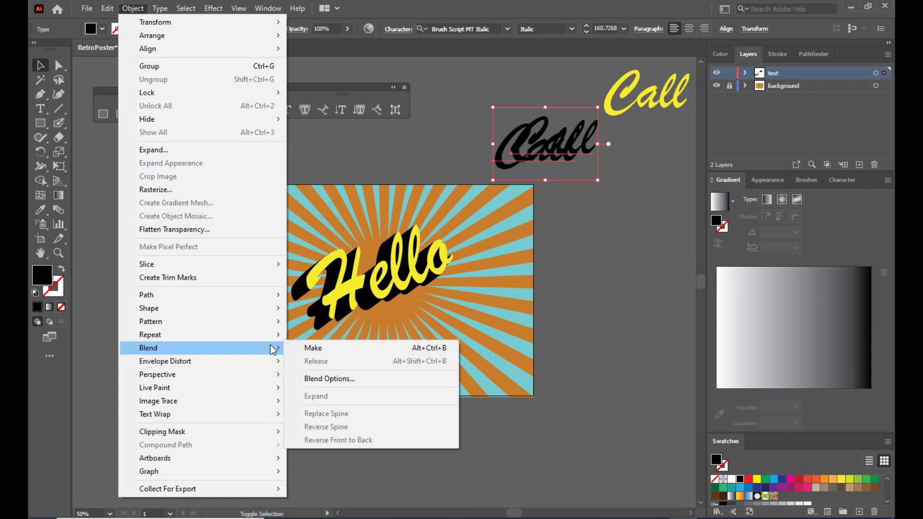
left_click(350, 379)
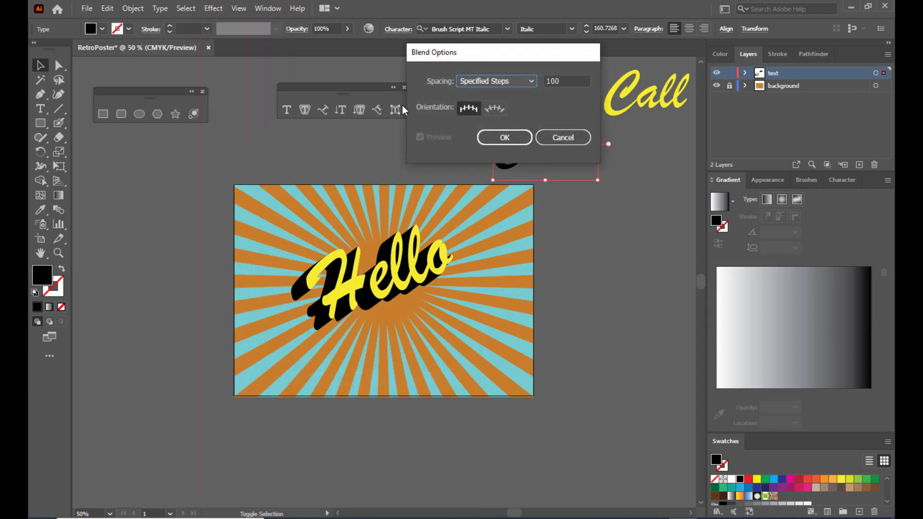
left_click_drag(538, 58, 505, 108)
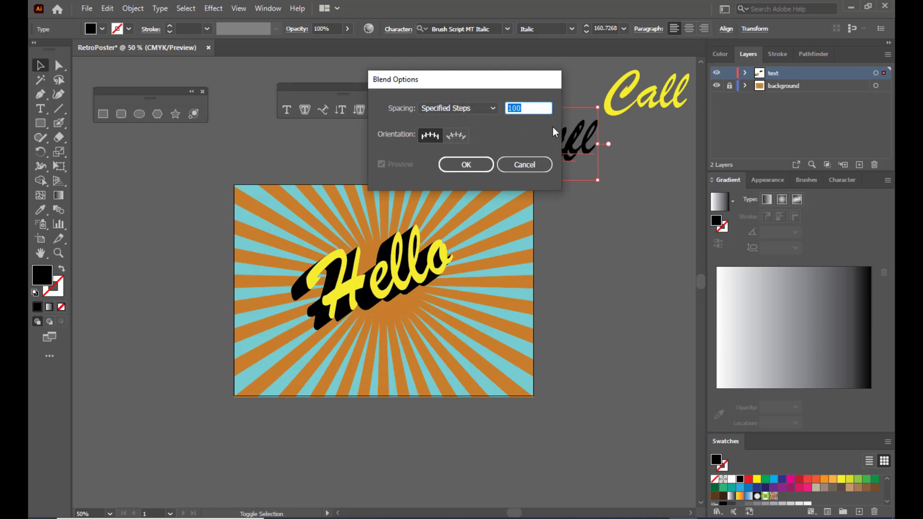
left_click(534, 165)
- Make a blend of the two black Call copies and place the yellow Call on top
left_click(133, 8)
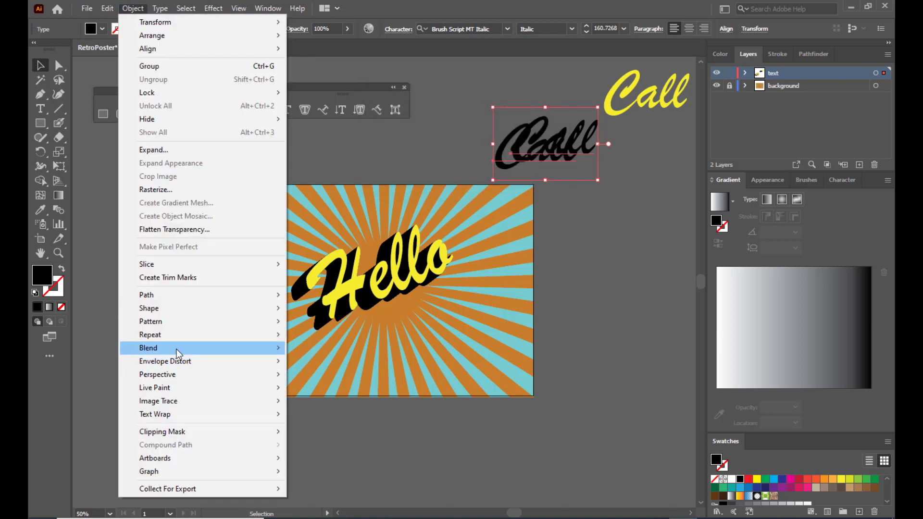
mouse_move(201, 348)
left_click(321, 349)
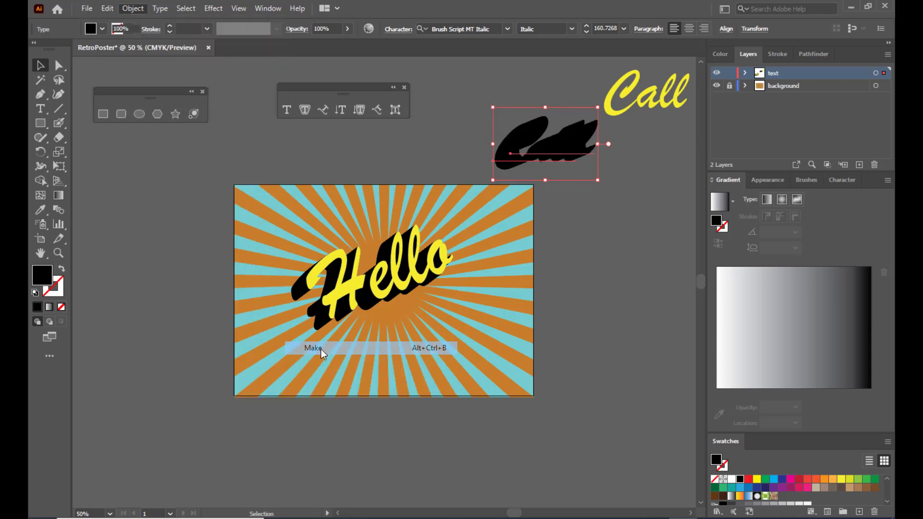
left_click(635, 128)
left_click_drag(628, 94, 538, 139)
left_click(645, 189)
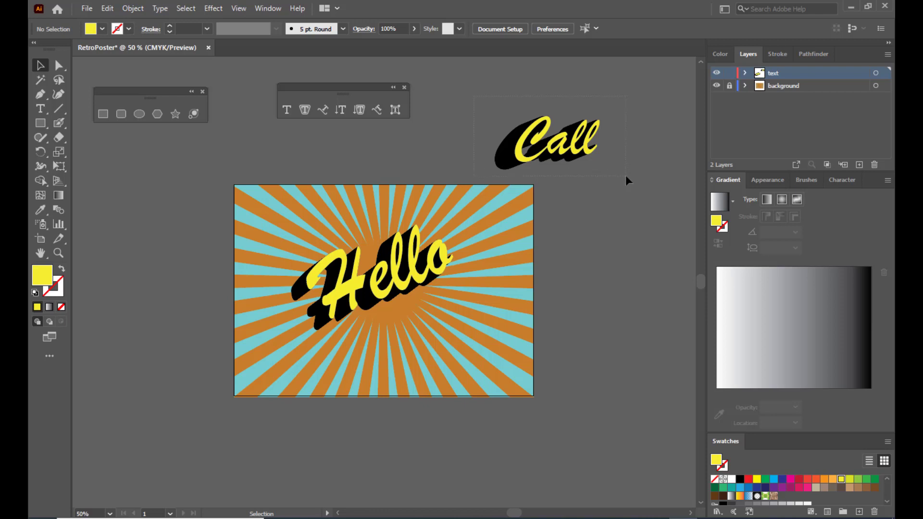
- Move the Call group and its black shadow below-right of Hello on the poster, scaled slightly smaller
left_click_drag(624, 173, 624, 174)
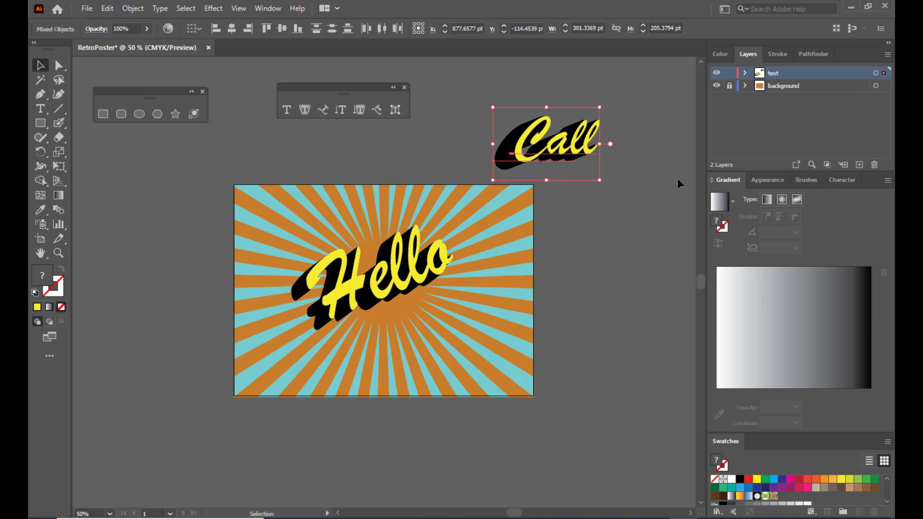
key("a")
left_click(627, 155)
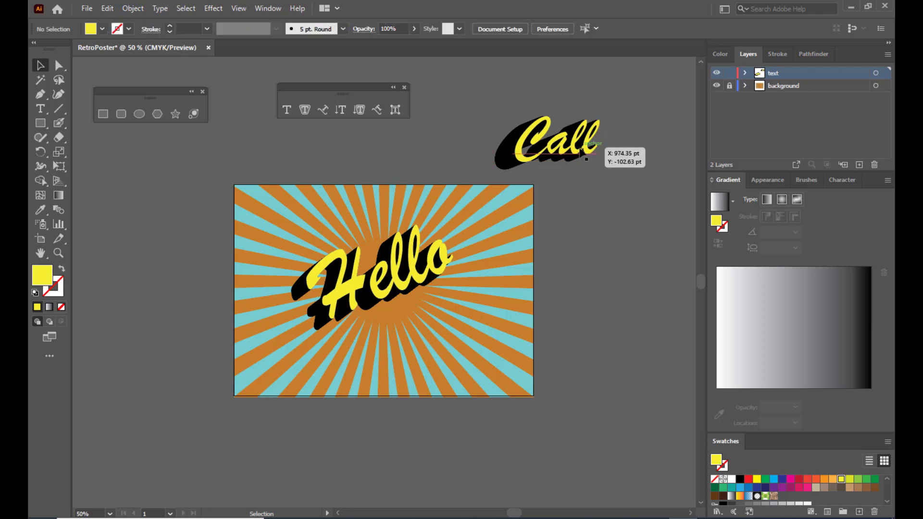
left_click(572, 157)
left_click_drag(561, 156, 482, 330)
left_click_drag(520, 280, 482, 320)
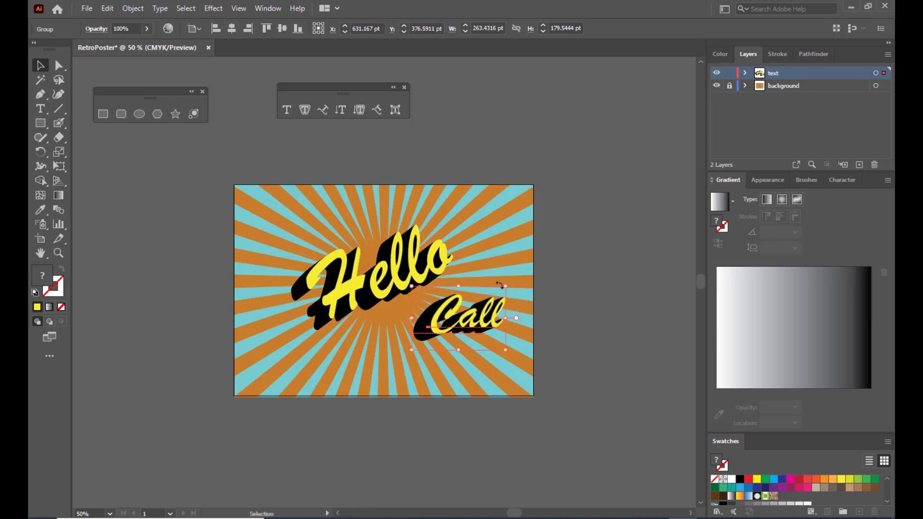
left_click(596, 287)
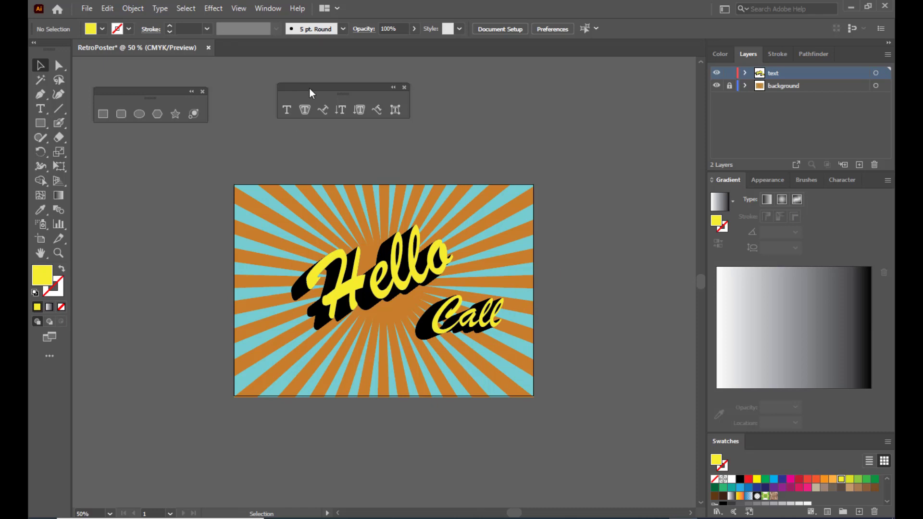
left_click_drag(310, 89, 286, 81)
- Add a text object holding the phone number on the pasteboard above the poster
left_click(262, 102)
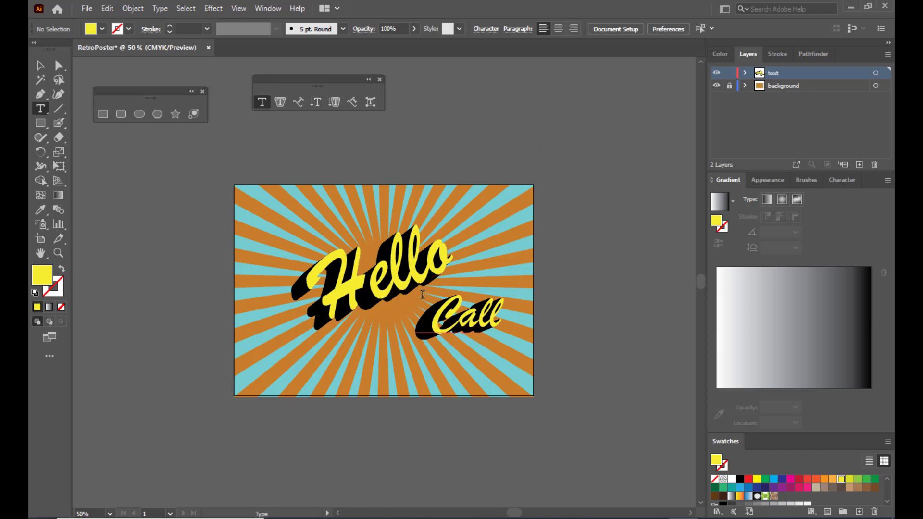
left_click(463, 138)
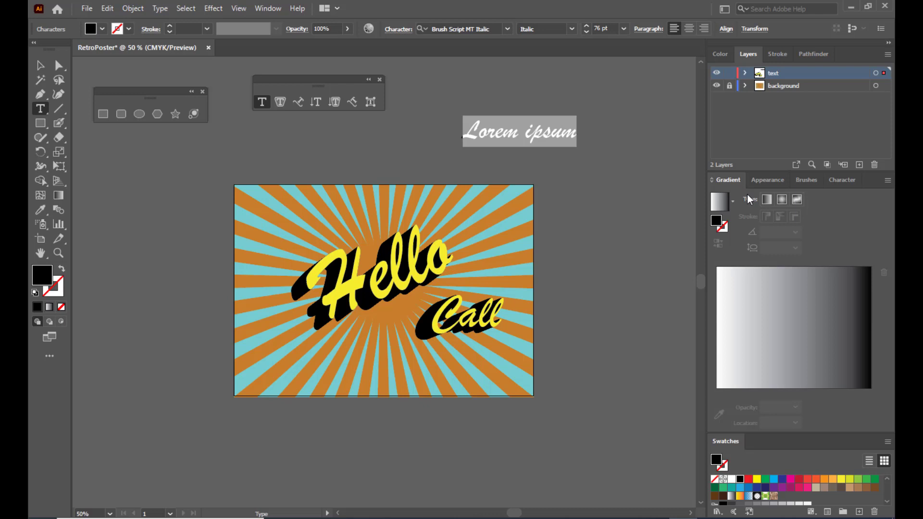
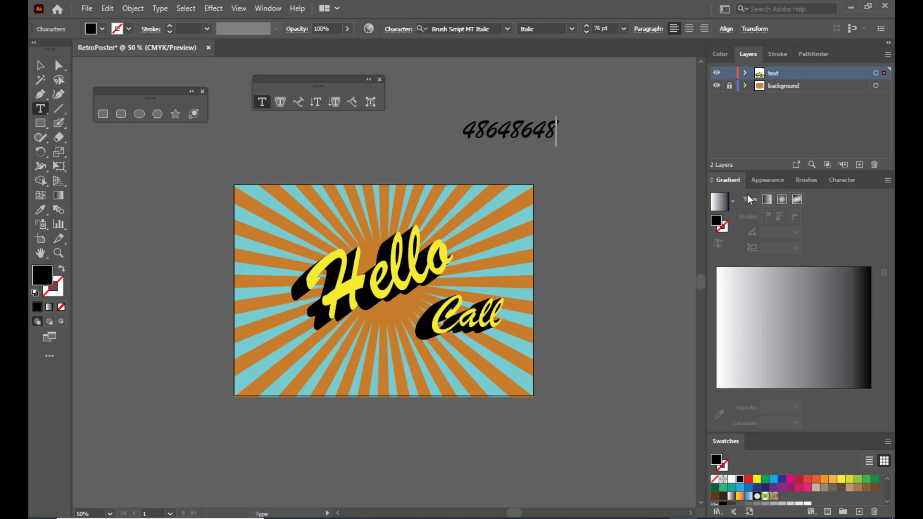
key("Escape")
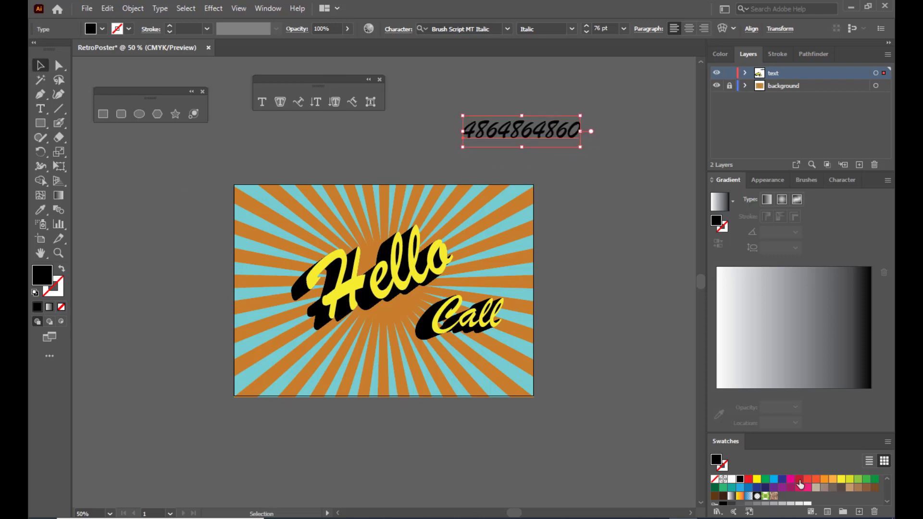
- Make the number text yellow, then adjust its size and shift it right
left_click(757, 480)
left_click(541, 96)
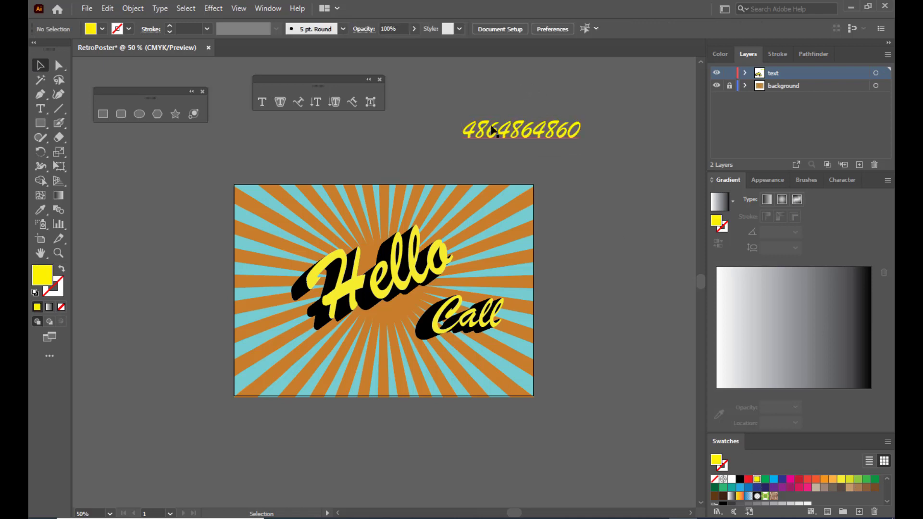
left_click(512, 131)
left_click_drag(580, 115, 609, 108)
left_click_drag(533, 130, 554, 131)
left_click_drag(630, 109, 626, 110)
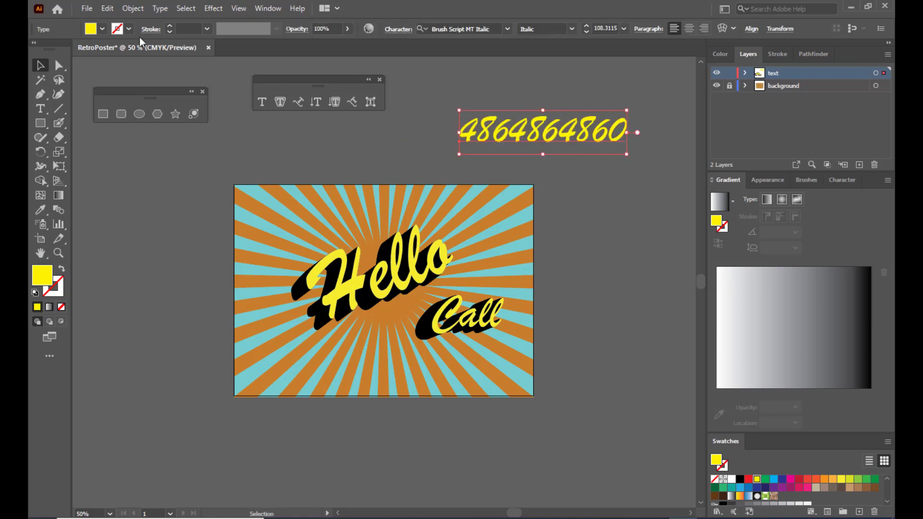
- Copy the number, paste in back, fill the copy black and offset it slightly down as a shadow
left_click(106, 8)
left_click(126, 66)
left_click(106, 9)
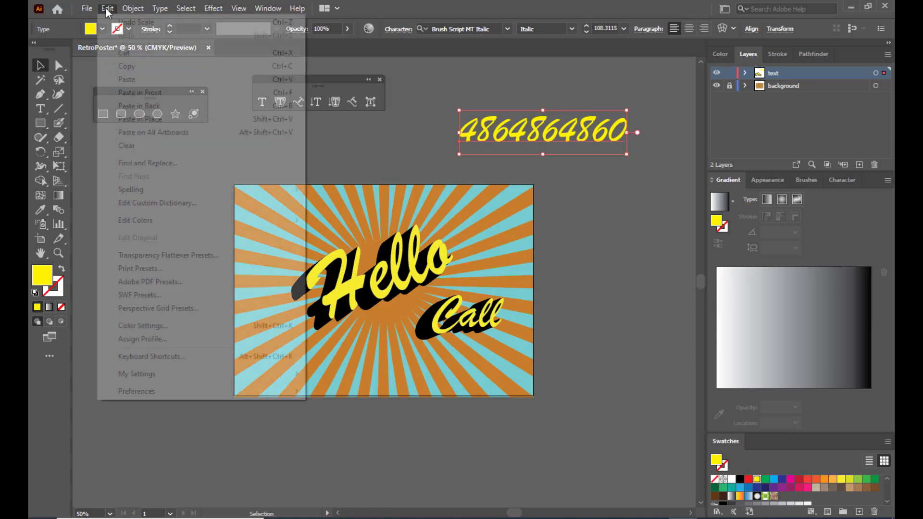
left_click(139, 106)
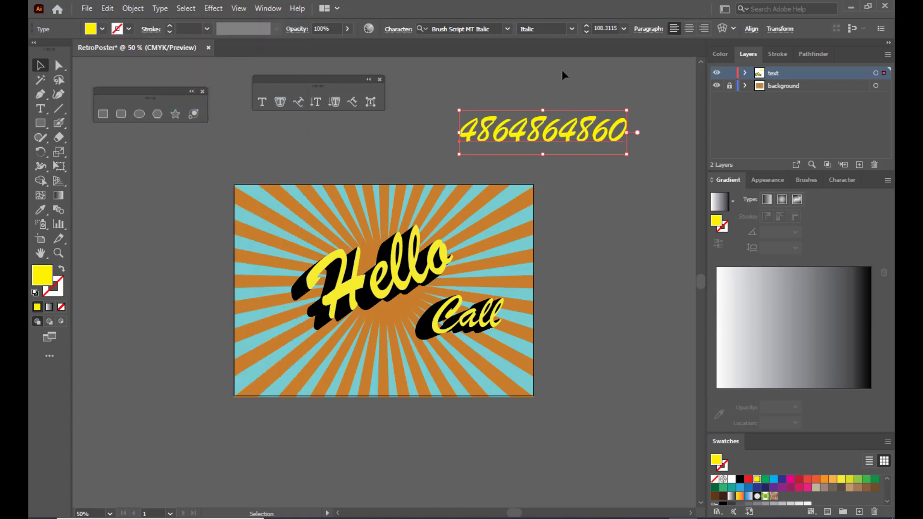
key("shift+Down")
key("shift+Down")
key("shift+Down")
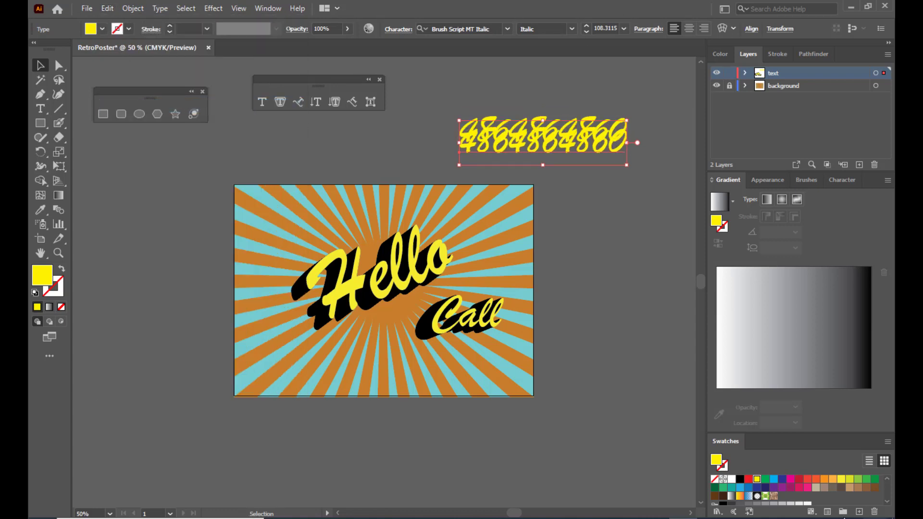
left_click(740, 479)
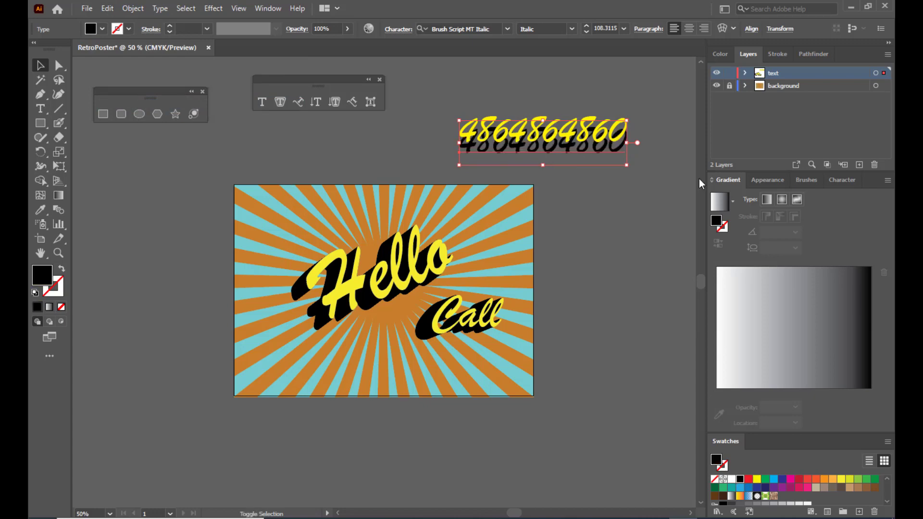
key("shift+Up")
key("shift+Up")
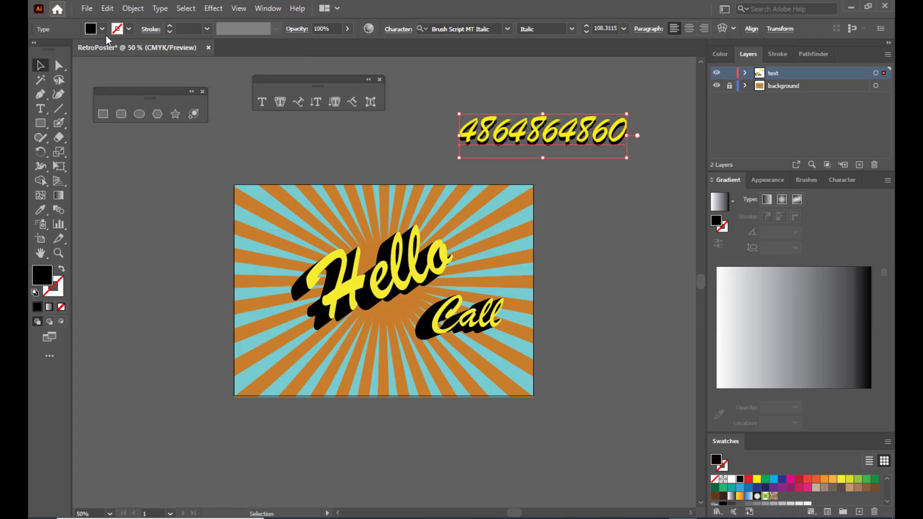
left_click(107, 8)
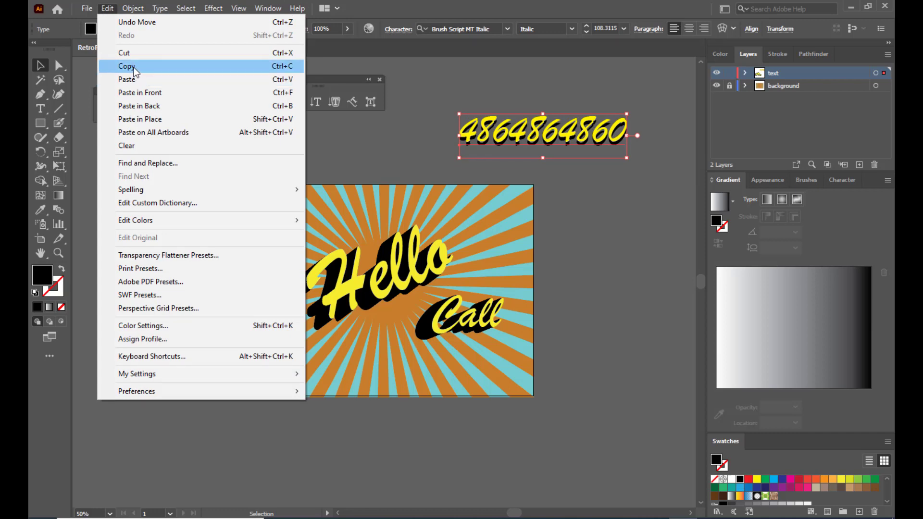
- Paste a second black copy behind the shadow and offset it further down and left
left_click(130, 67)
left_click(107, 8)
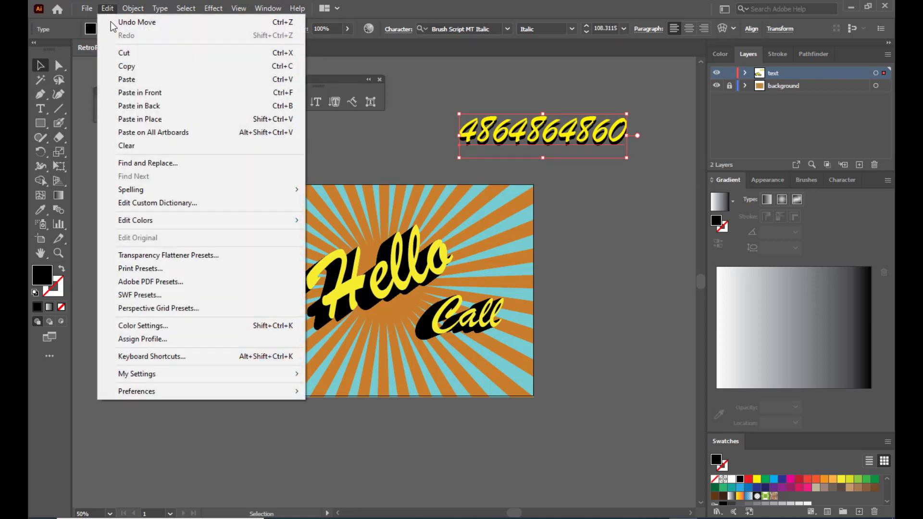
left_click(139, 106)
key("shift+Down")
key("shift+Down")
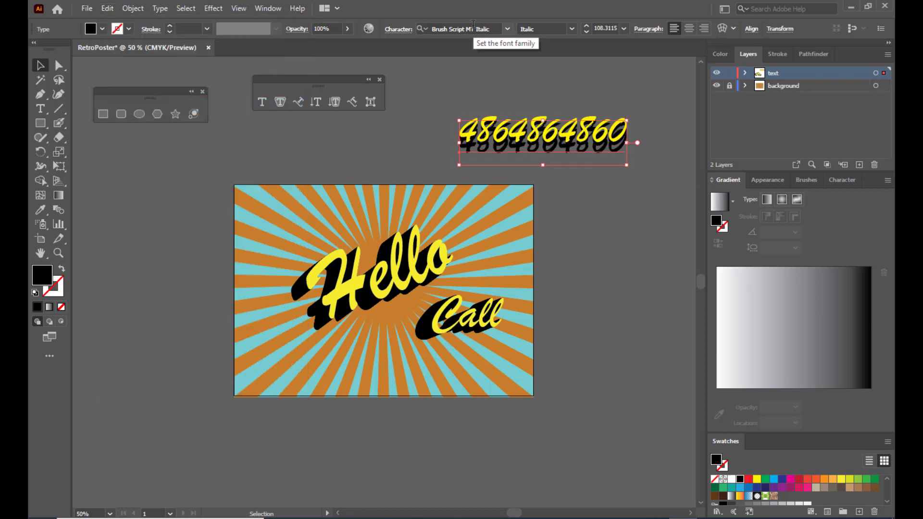
key("shift+Left")
key("shift+Left")
key("shift+Left")
key("shift+Left")
key("shift+Up")
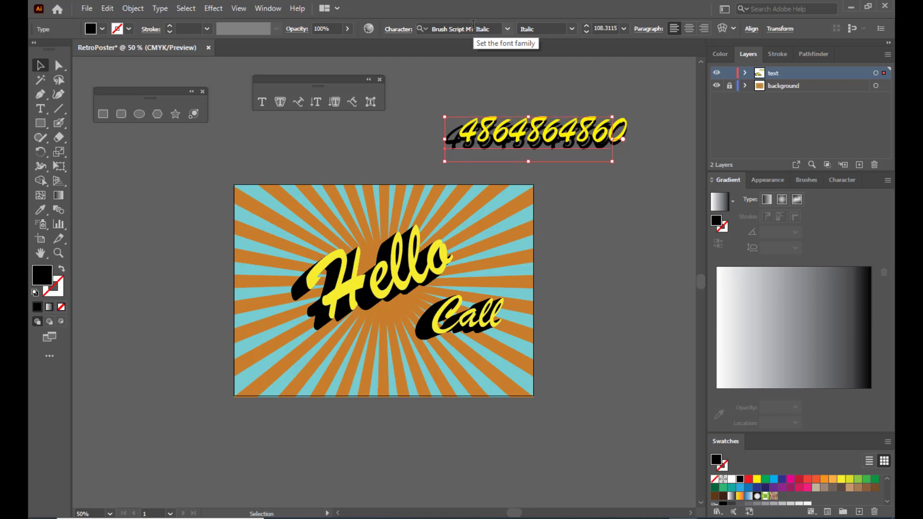
- Move the yellow number aside down-right and select both black shadow copies
left_click(534, 96)
left_click(504, 144)
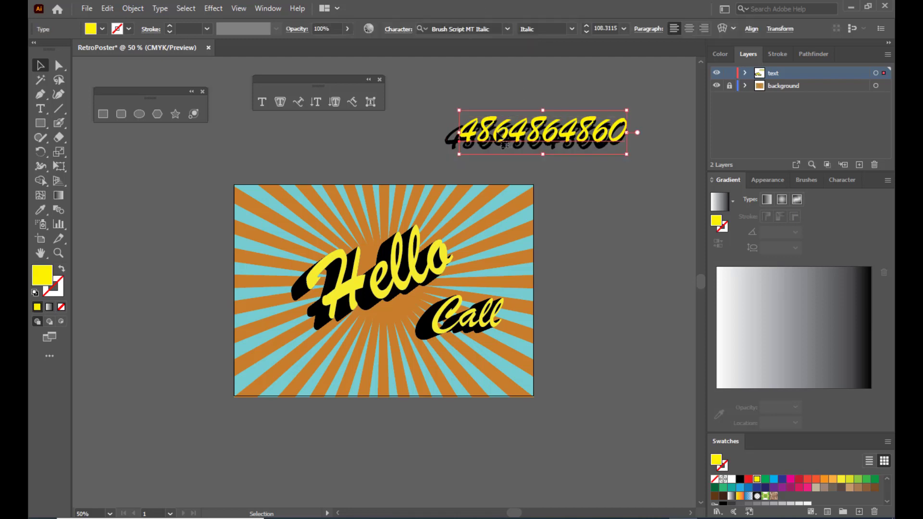
left_click_drag(500, 140, 594, 188)
left_click(500, 129)
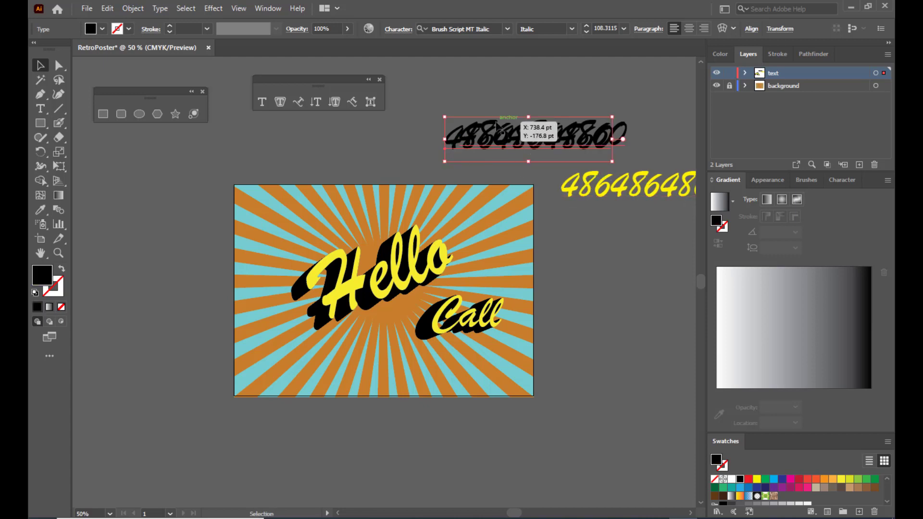
left_click_drag(501, 132, 502, 132)
left_click(439, 114)
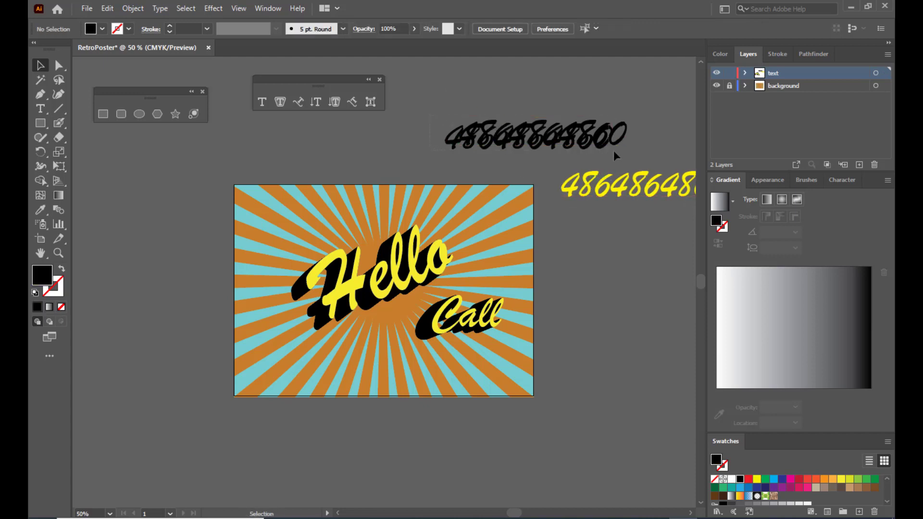
left_click_drag(647, 160, 645, 82)
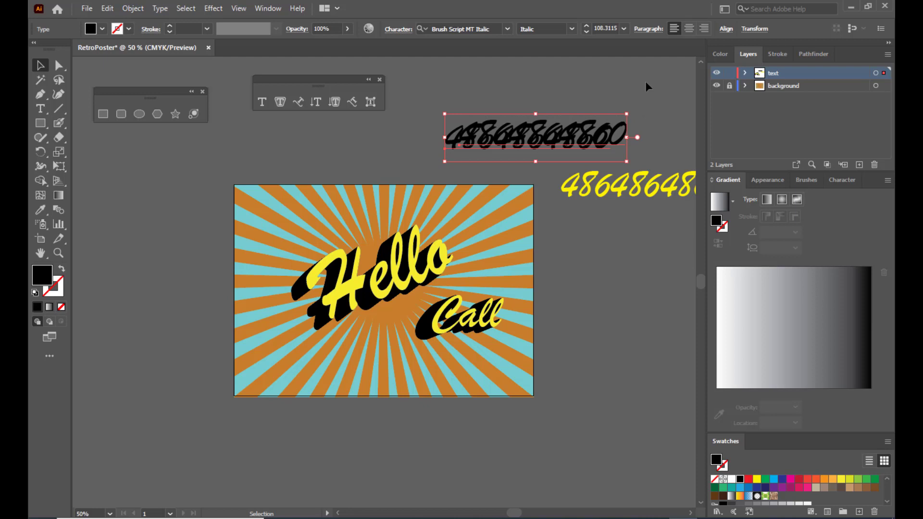
- Blend the two black copies into one extruded shadow with Object > Blend > Make
left_click(132, 8)
mouse_move(169, 349)
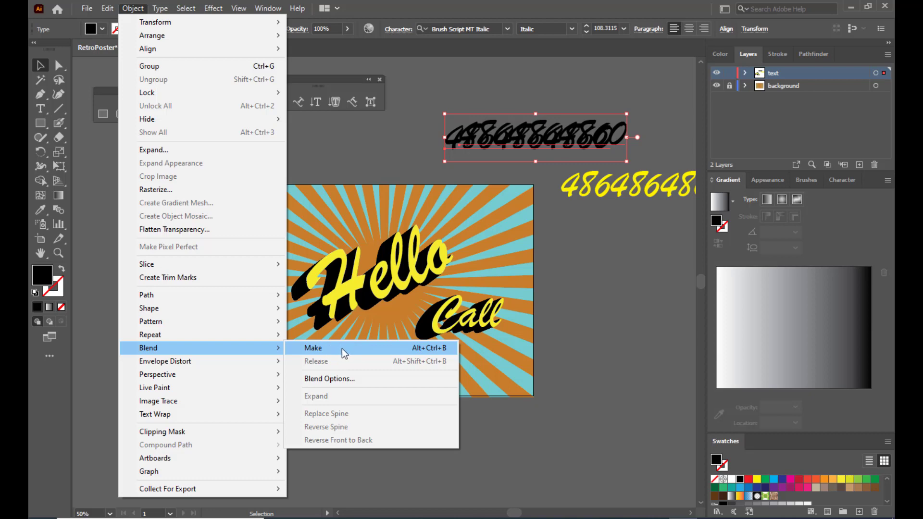
left_click(336, 378)
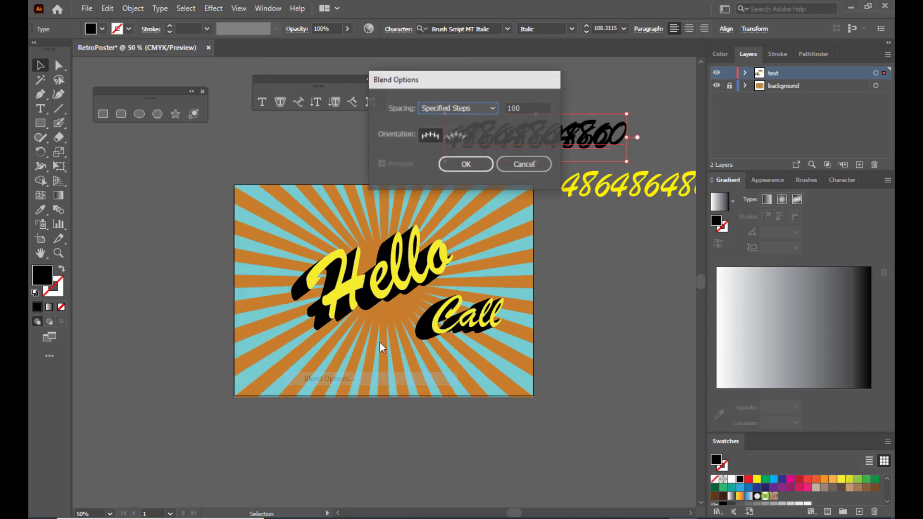
left_click(514, 168)
left_click(133, 8)
mouse_move(206, 344)
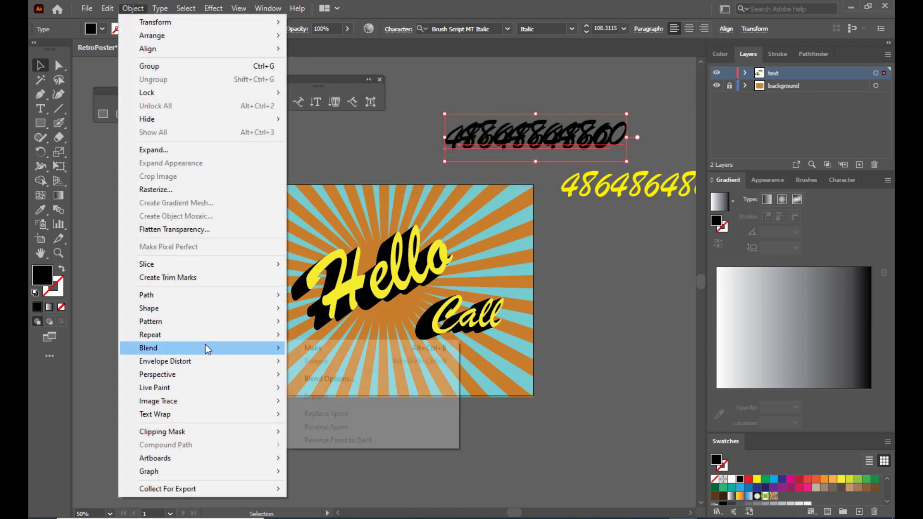
left_click(321, 348)
- Put the yellow number back on top of the blend and group them together
left_click(486, 76)
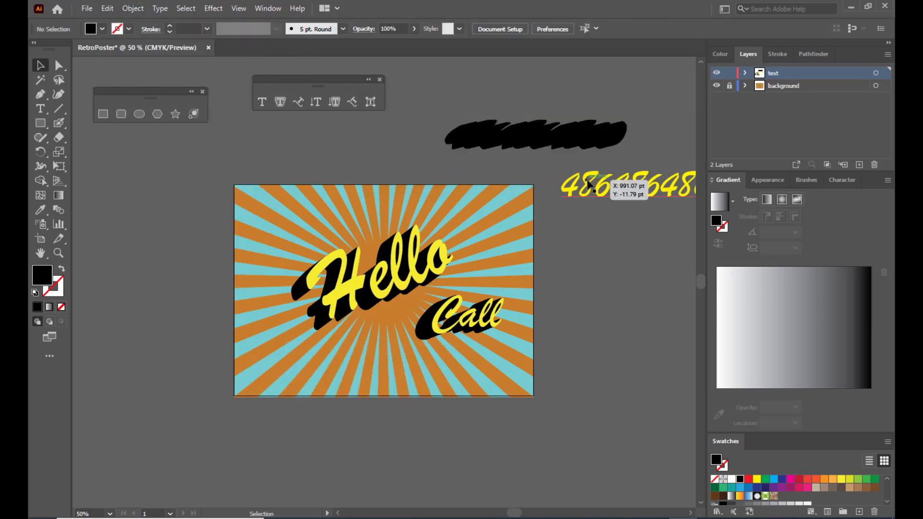
mouse_move(589, 184)
left_mouse_down()
mouse_move(477, 137)
mouse_move(488, 137)
left_mouse_up()
left_click(624, 191)
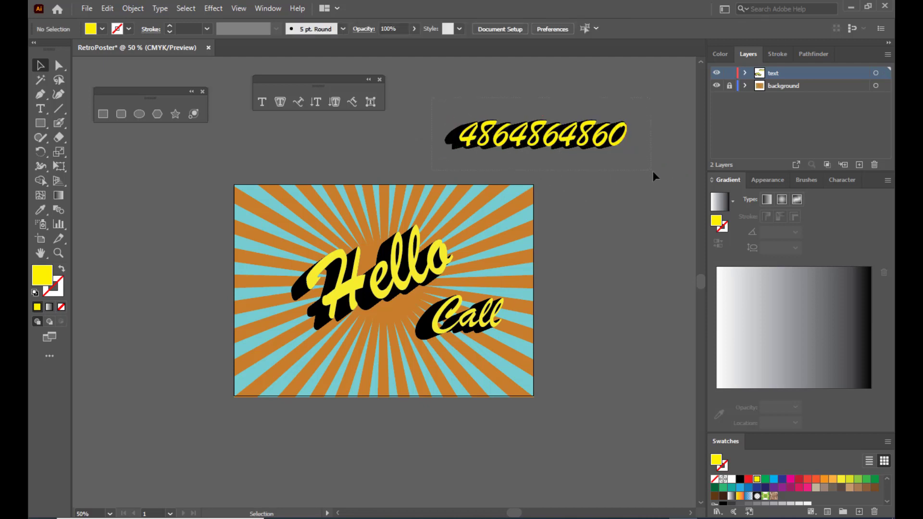
left_click_drag(653, 171, 653, 172)
key("ctrl+g")
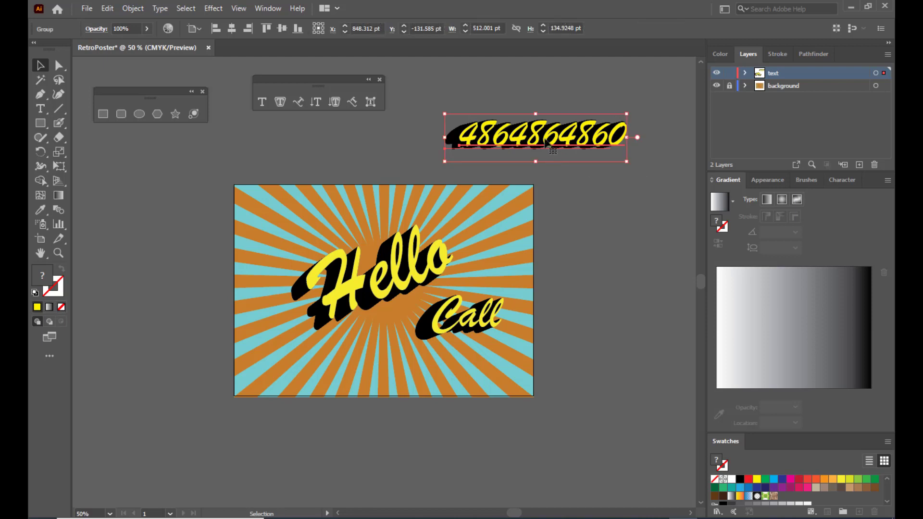
- Move the shadowed number group onto the poster below Call and resize it to fit
left_click_drag(544, 142, 437, 370)
left_click_drag(517, 345, 516, 386)
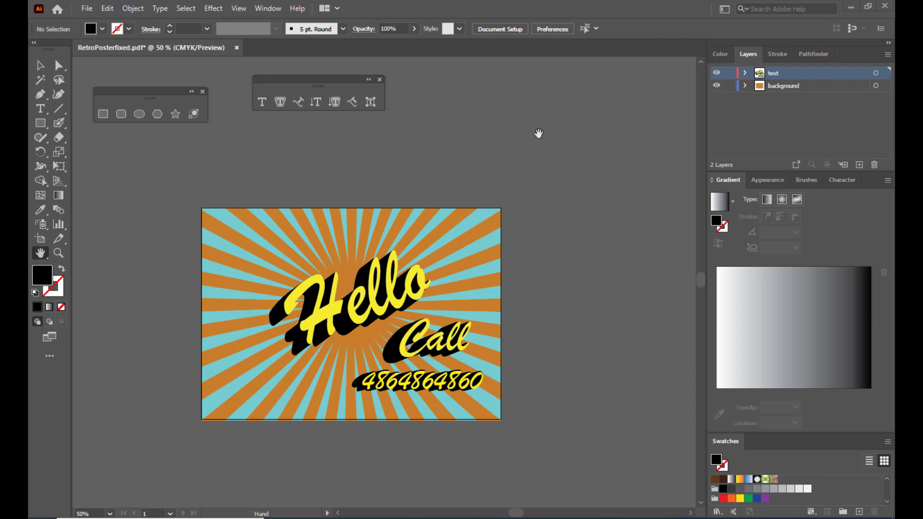
- Load the womanpic file from the Desktop through File > Place
left_click(87, 10)
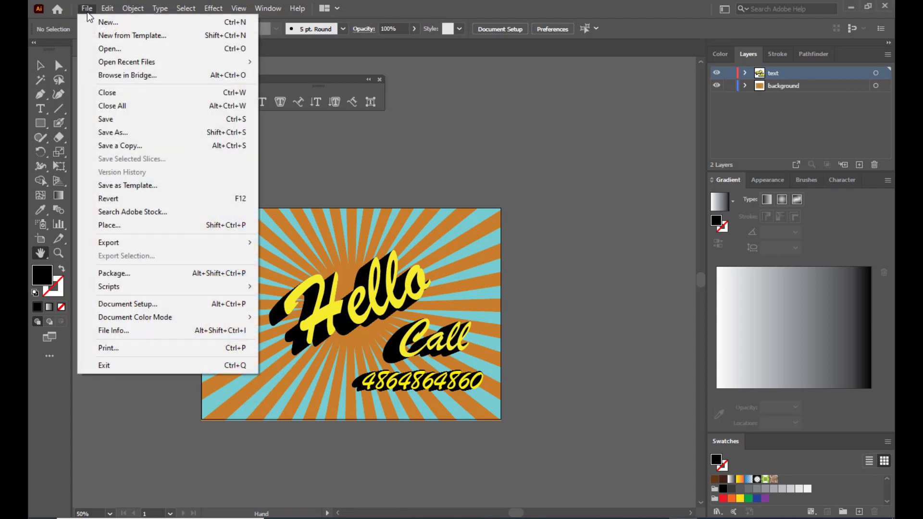
left_click(148, 225)
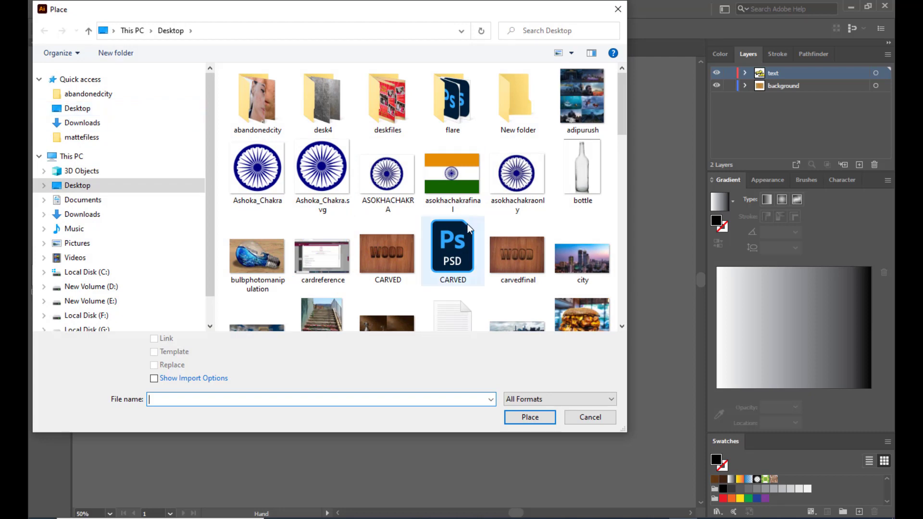
scroll(516, 218, "down", 10)
left_click(77, 108)
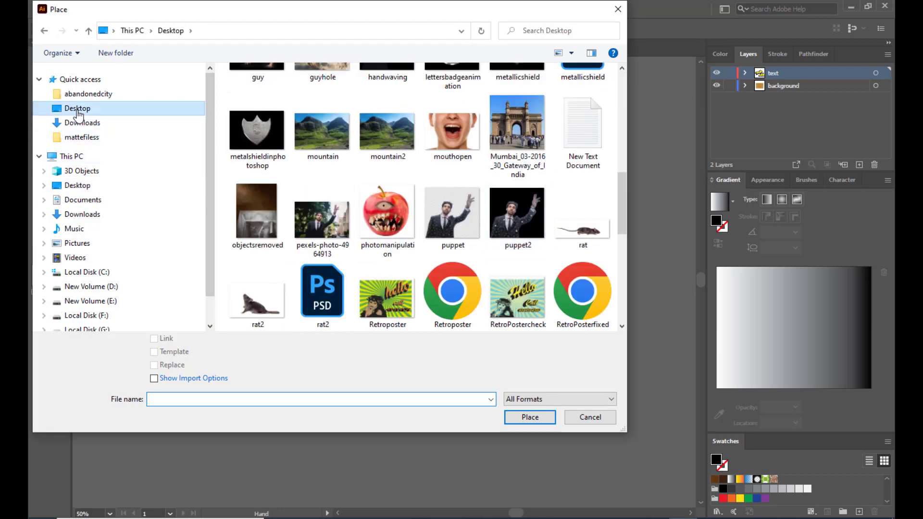
scroll(468, 277, "down", 20)
left_click(397, 293)
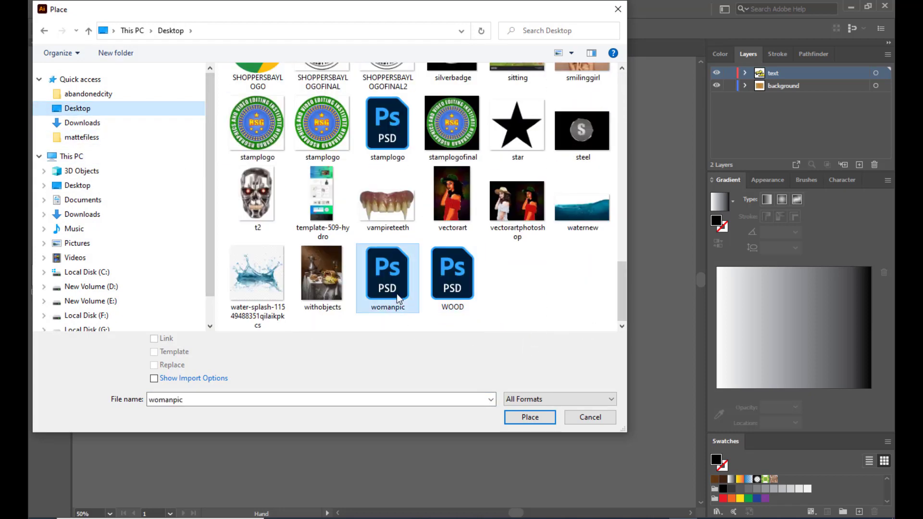
left_click(530, 417)
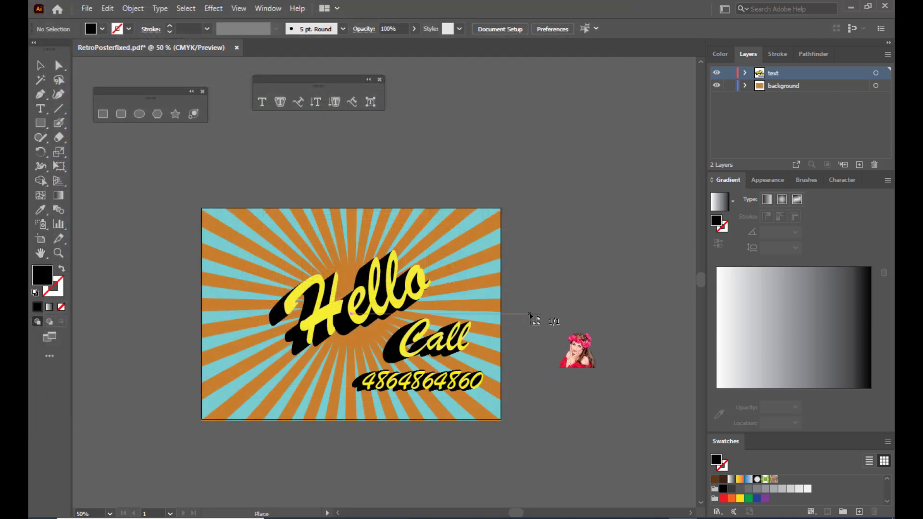
- Place the woman photo beside the poster and scale it down
left_click_drag(529, 314, 645, 367)
key("ctrl+minus")
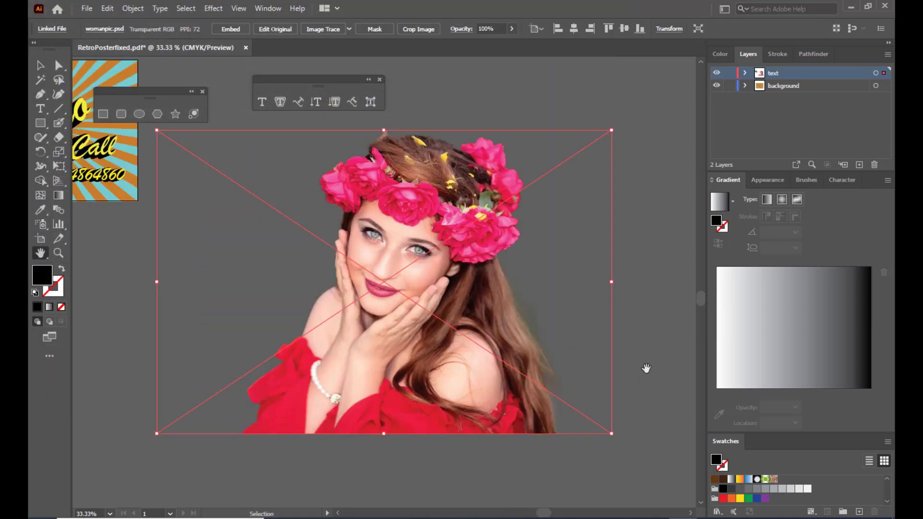
left_click(41, 65)
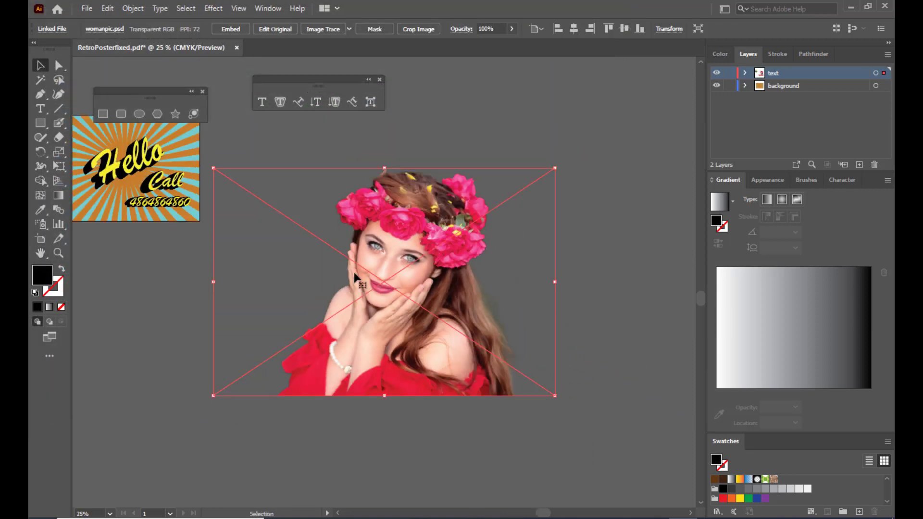
scroll(414, 298, "up", 3)
left_click_drag(414, 297, 445, 178)
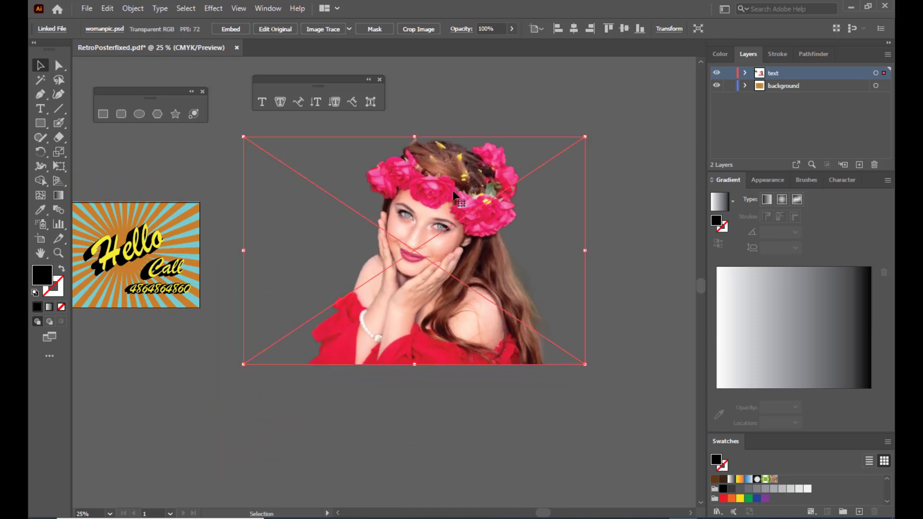
left_click_drag(584, 137, 504, 190)
- Drag the woman photo above the poster, then delete it
key("h")
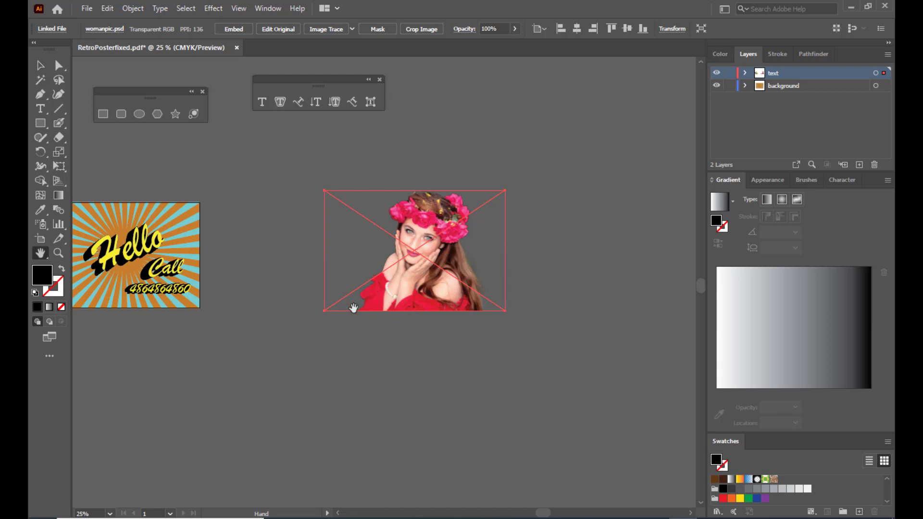
left_click_drag(368, 313, 532, 367)
key("v")
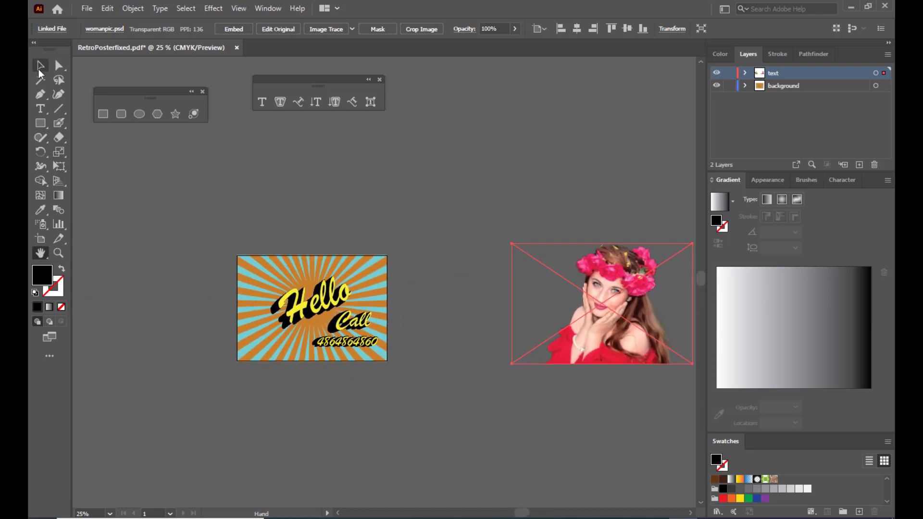
left_click_drag(616, 279, 412, 158)
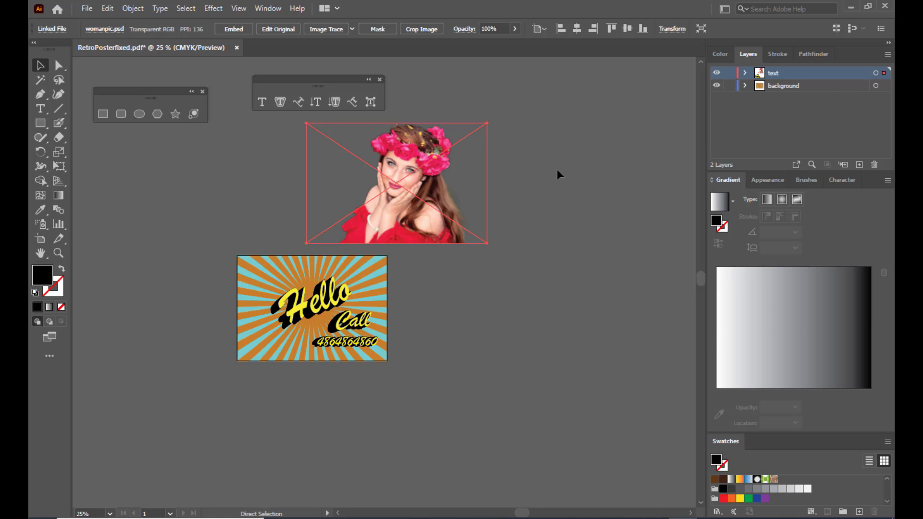
key("Delete")
- Add a new layer, lock the text and background layers, and paste the woman photo onto it
left_click(859, 165)
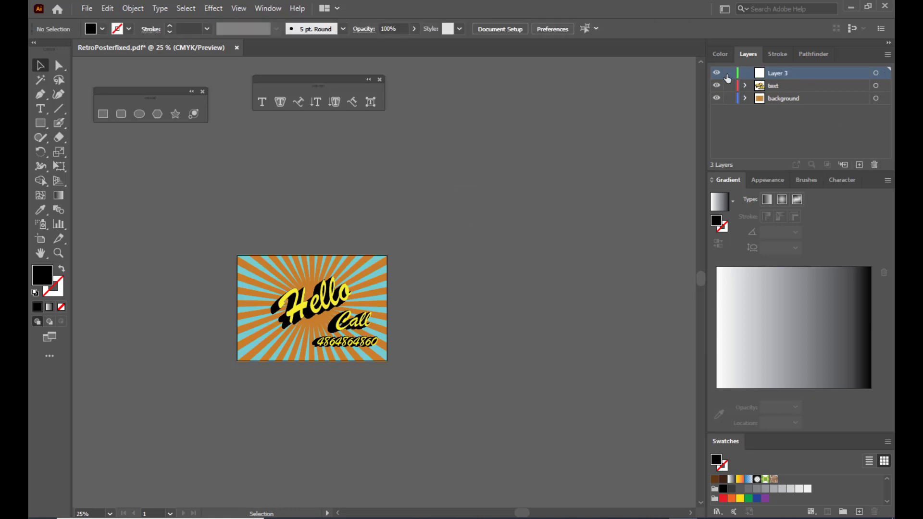
left_click(729, 86)
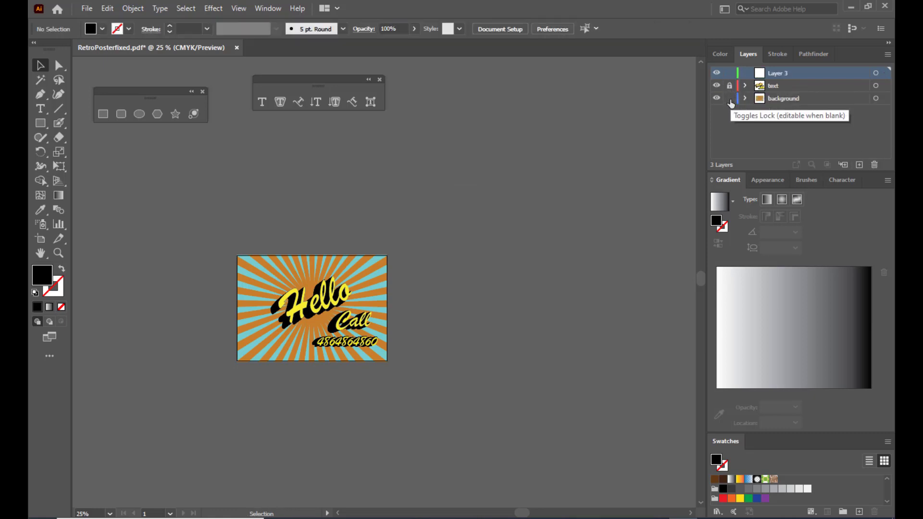
left_click(729, 99)
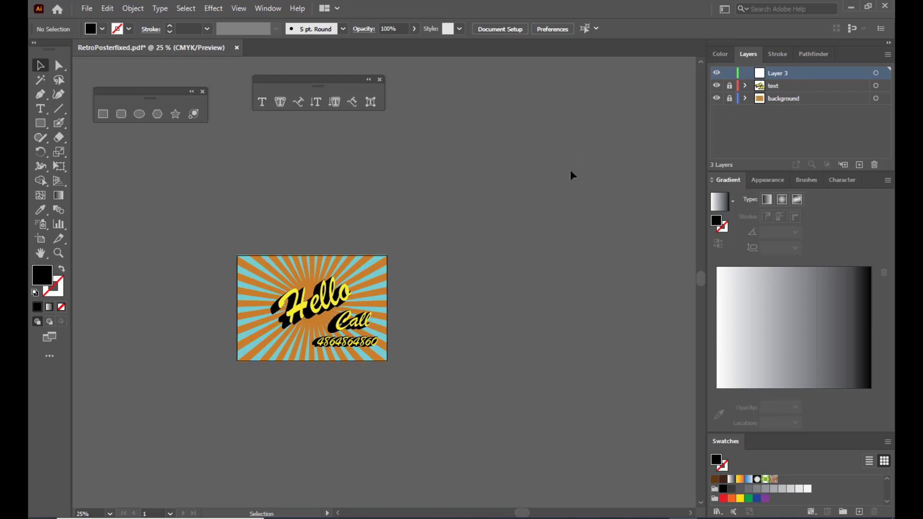
key("ctrl+v")
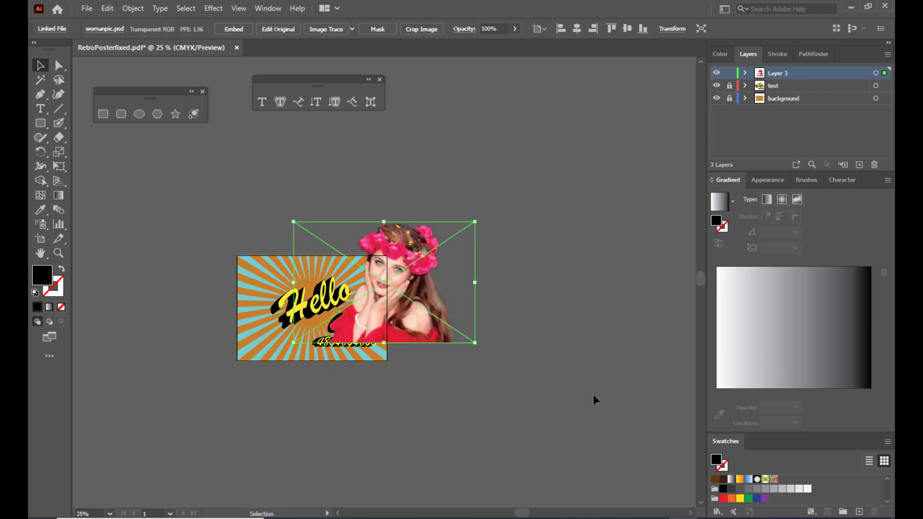
key("ctrl+plus")
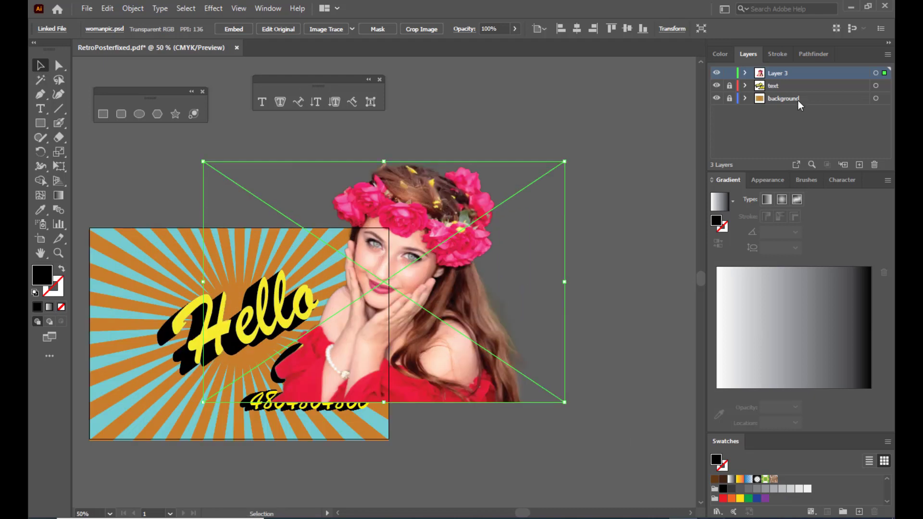
- Rename the new layer to 'girl'
double_click(778, 73)
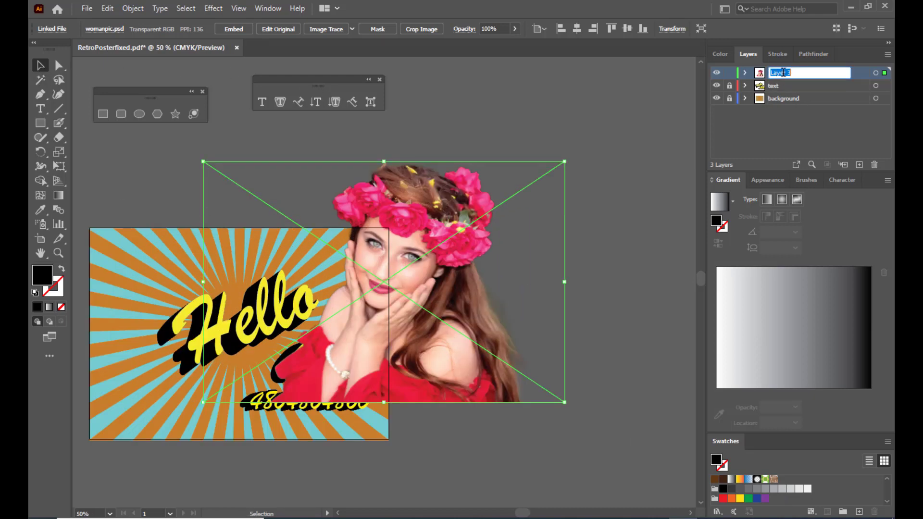
type("girl")
key("Return")
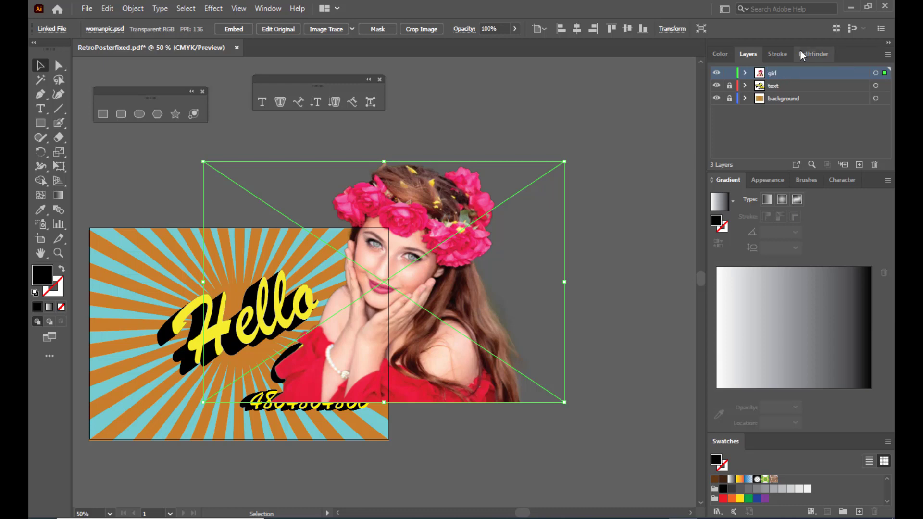
- Shift the woman photo right off the Call text and shrink it slightly around its centre
left_click_drag(449, 198, 573, 186)
left_click_drag(541, 212, 526, 210)
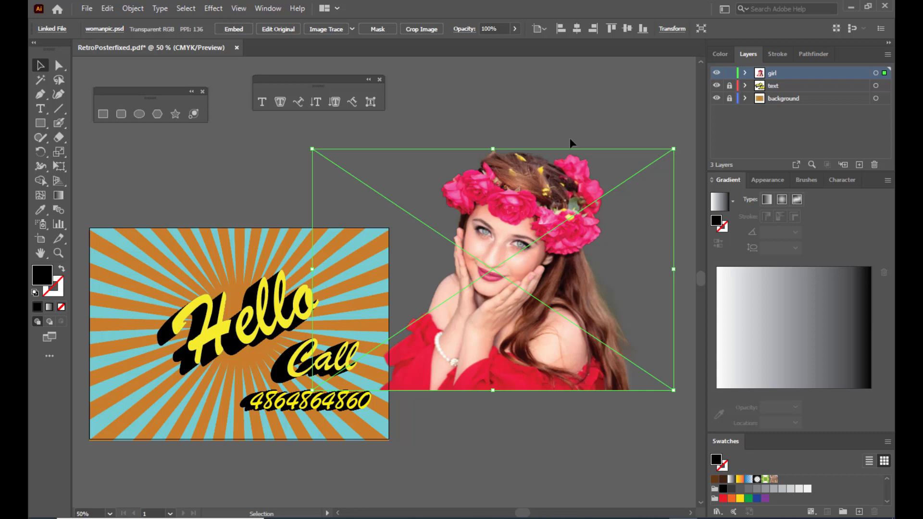
left_click_drag(549, 215, 556, 212)
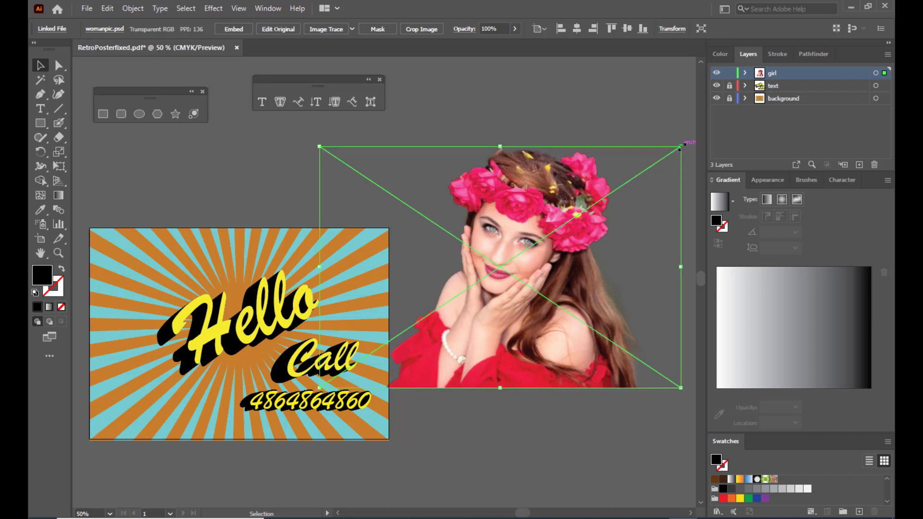
left_click_drag(681, 147, 650, 167)
left_click_drag(510, 231, 524, 224)
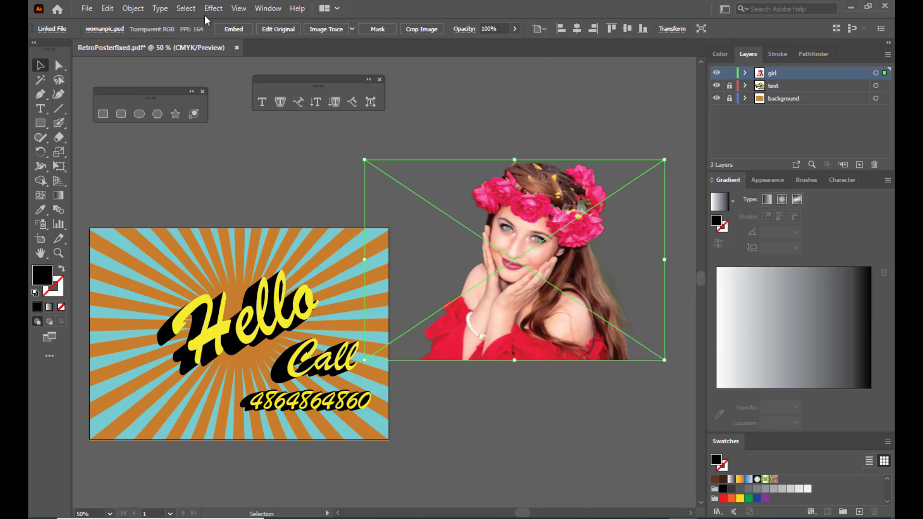
left_click(217, 9)
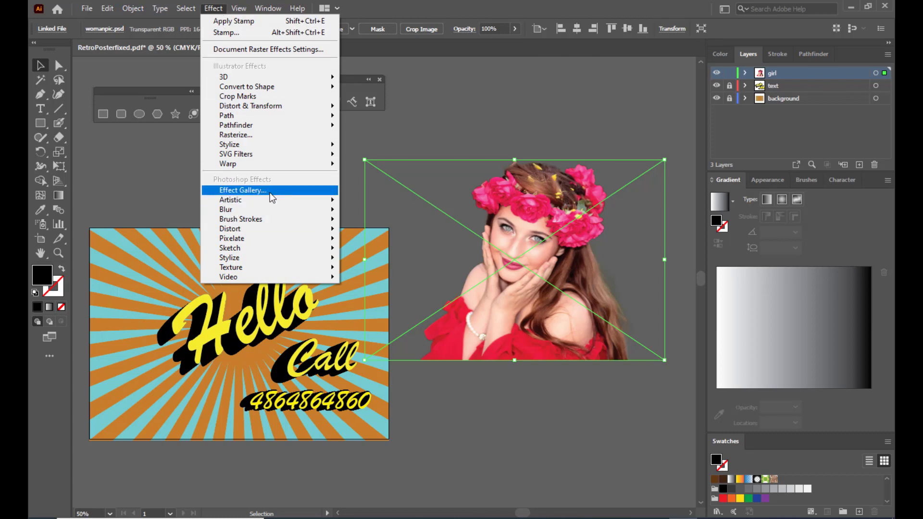
- Apply the Effect Gallery's Sketch › Stamp effect with Light/Dark Balance 27 to the woman photo
left_click(243, 190)
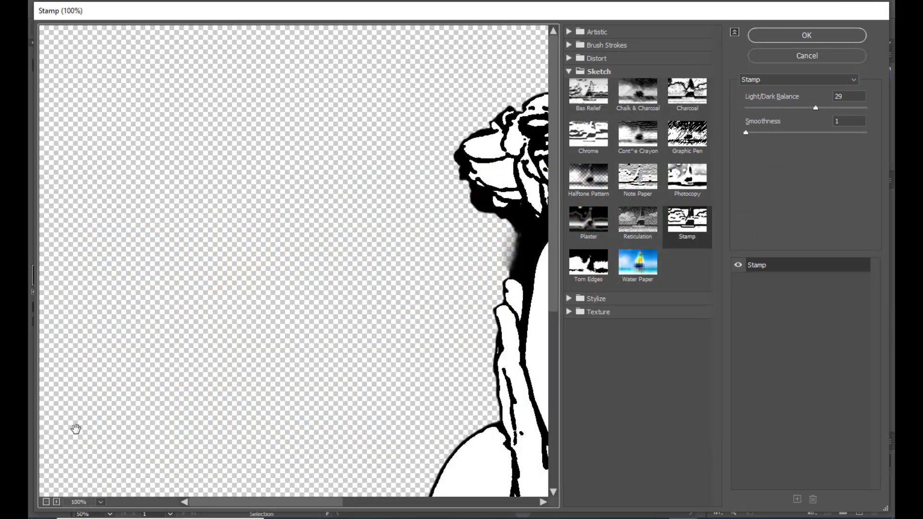
left_click(46, 502)
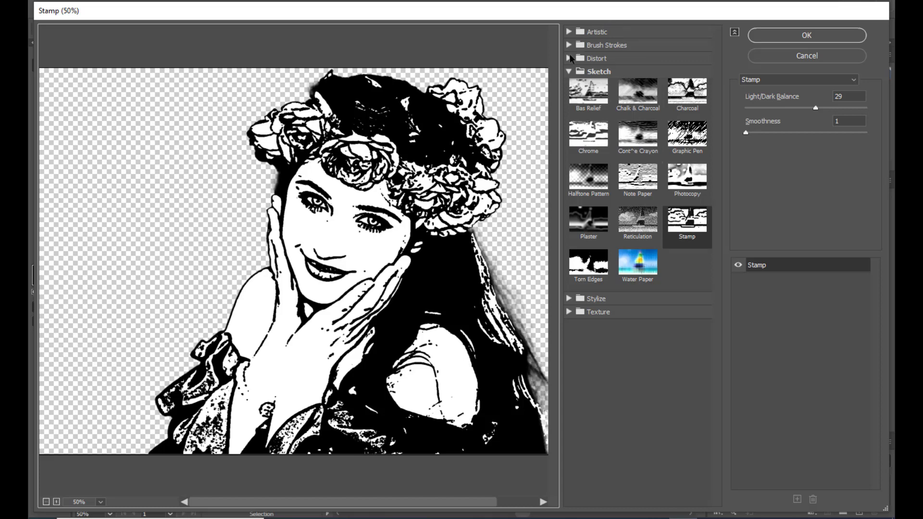
left_click(569, 72)
left_click(570, 71)
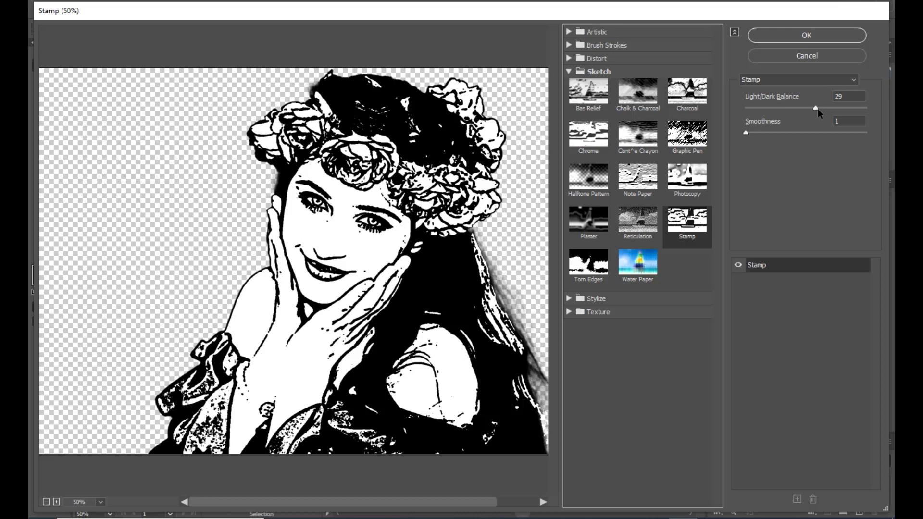
left_click_drag(815, 109, 803, 110)
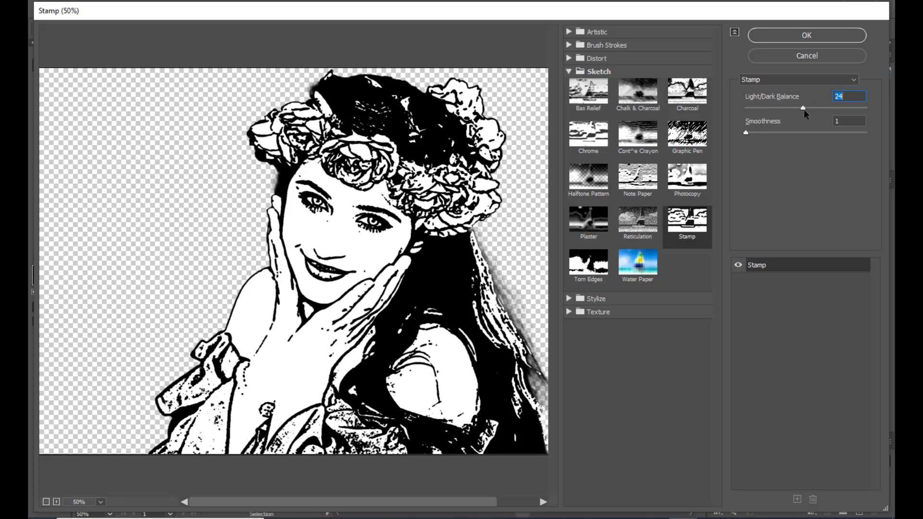
mouse_move(804, 108)
left_mouse_down()
mouse_move(813, 108)
mouse_move(795, 109)
mouse_move(811, 115)
left_mouse_up()
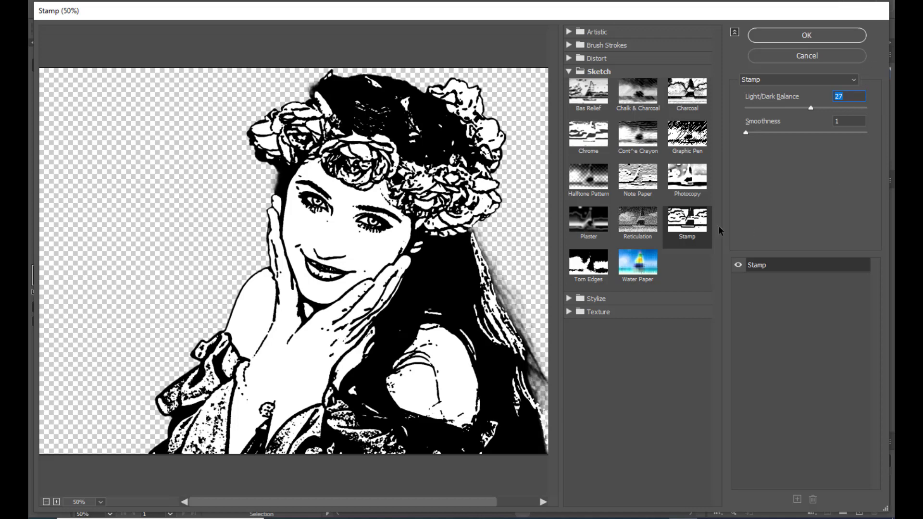
left_click(806, 36)
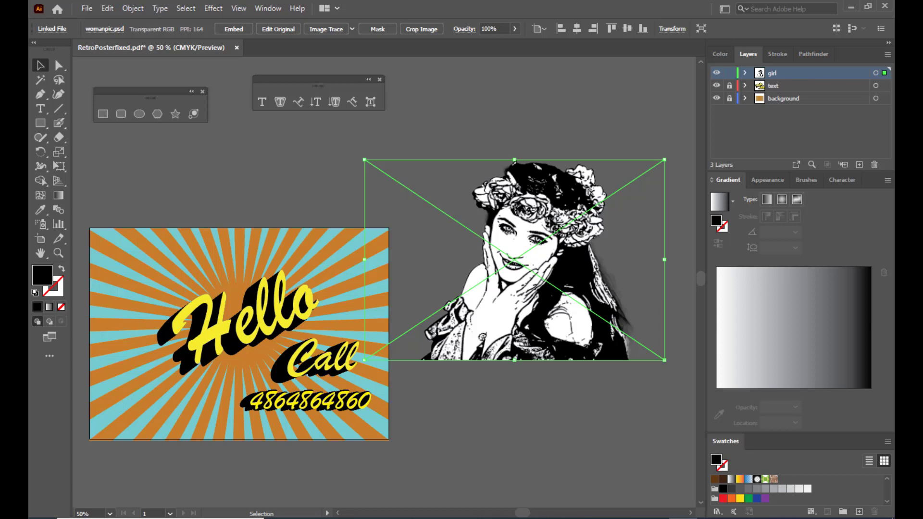
- Nudge the stamped photo and trace it with the Sketched Art Image Trace preset
mouse_move(553, 223)
left_mouse_down()
mouse_move(565, 253)
mouse_move(542, 231)
left_mouse_up()
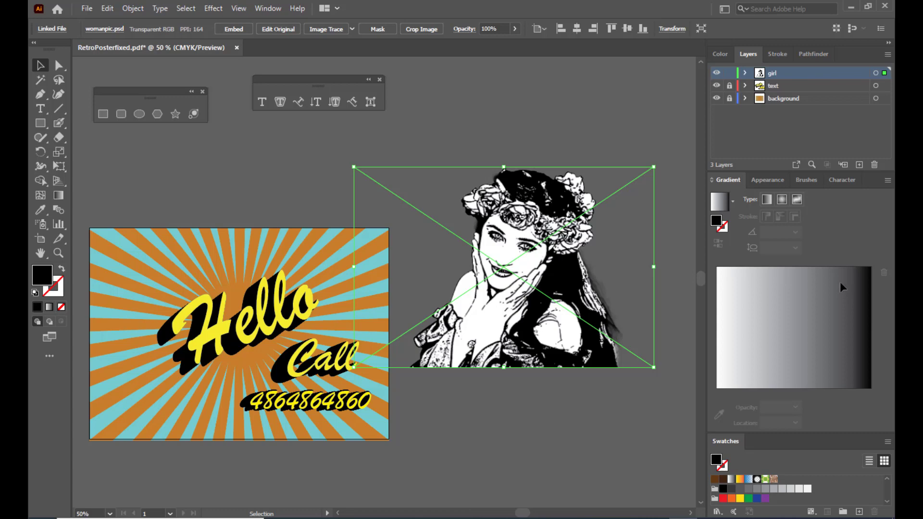
left_click(352, 30)
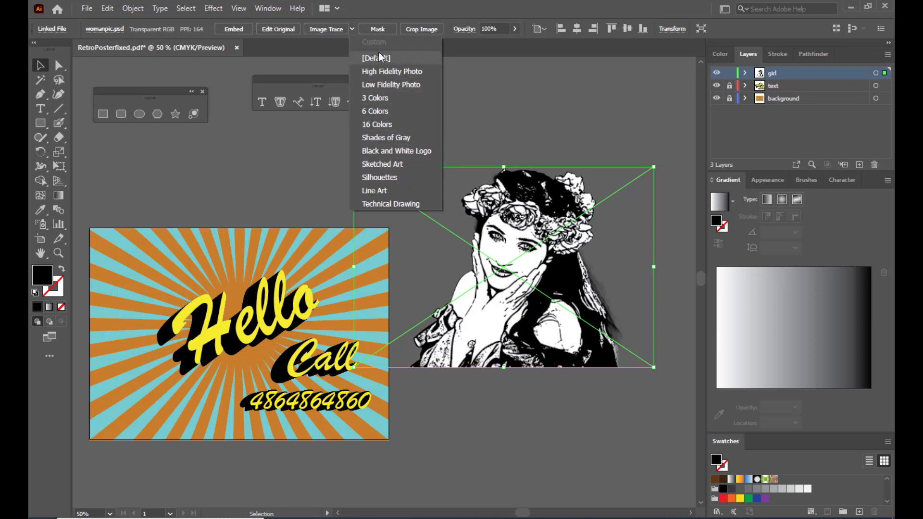
left_click(387, 165)
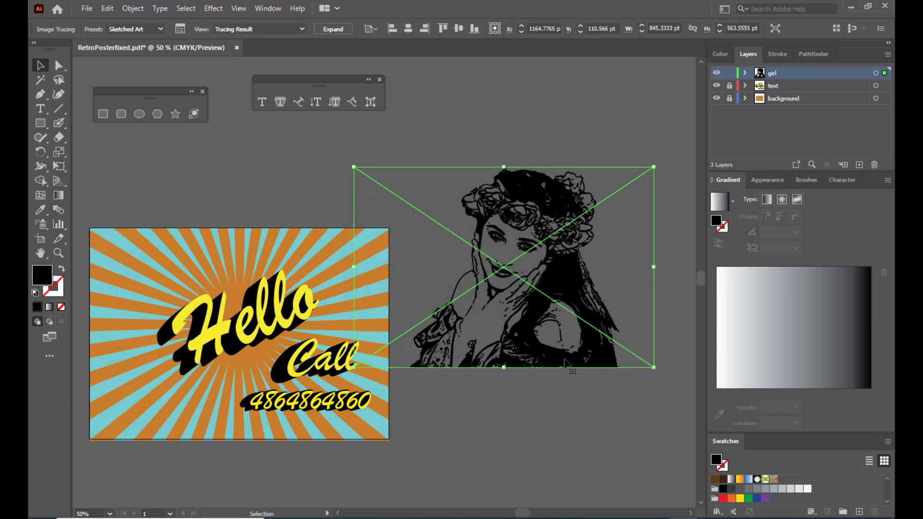
left_click(597, 411)
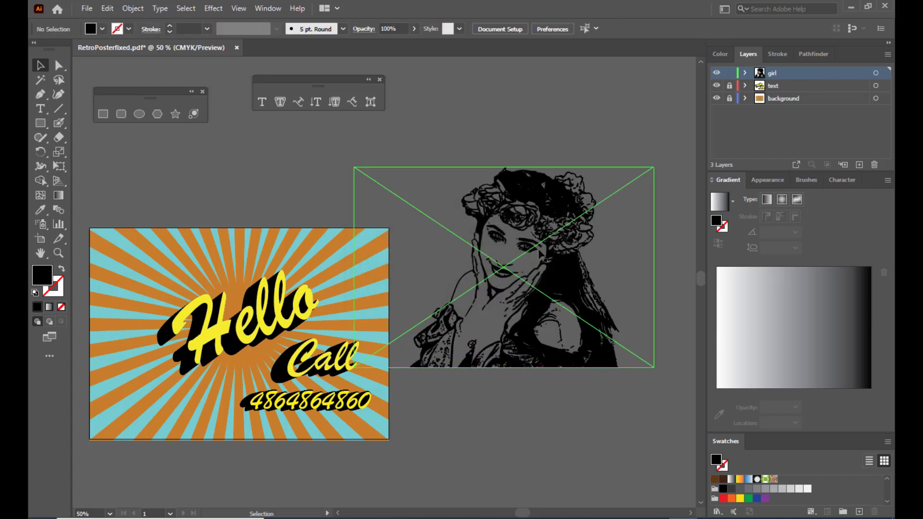
left_click(524, 222)
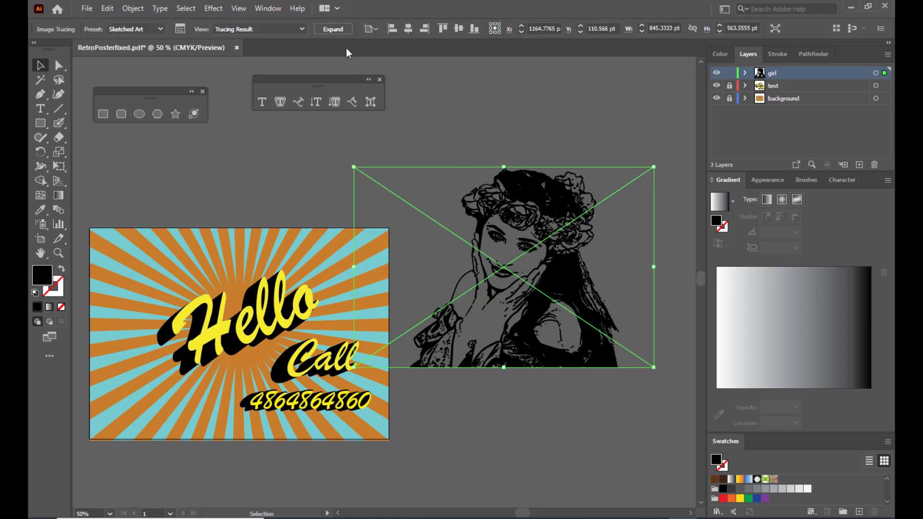
- Expand the tracing into black vector shapes and select the woman artwork group
left_click(330, 29)
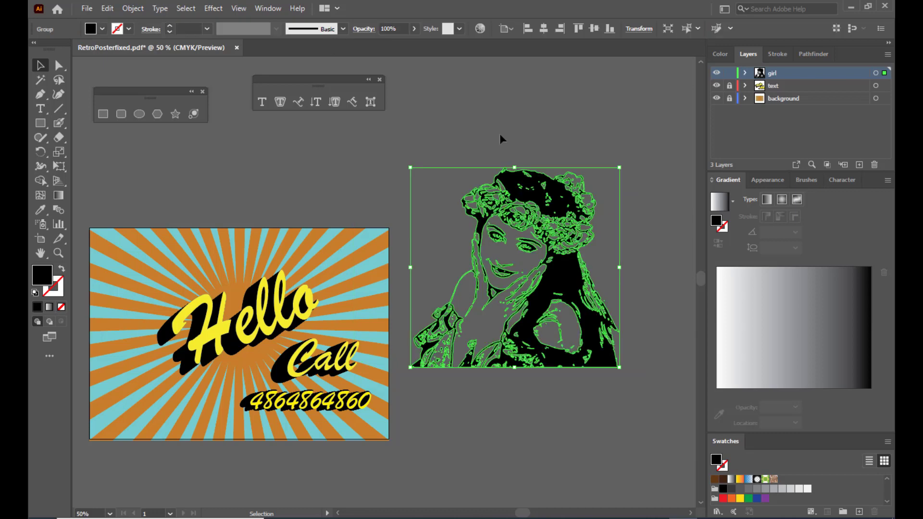
left_click(495, 128)
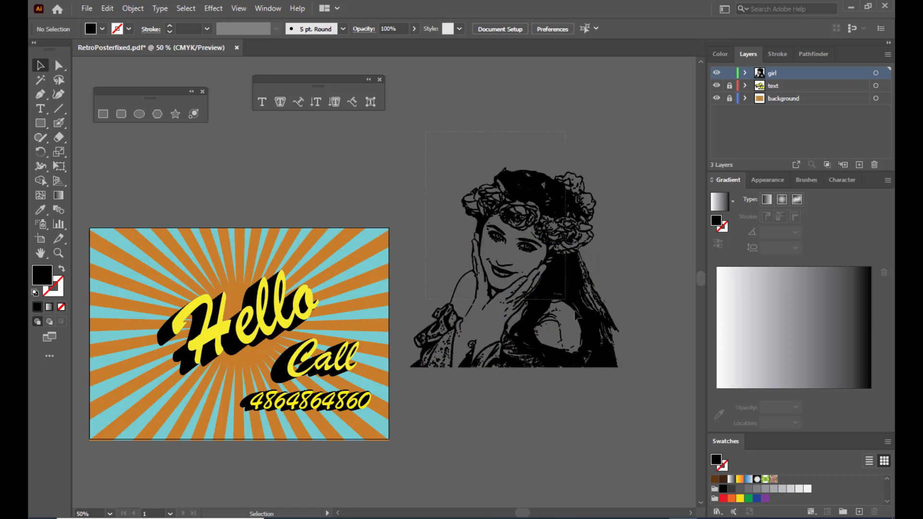
key("ctrl+a")
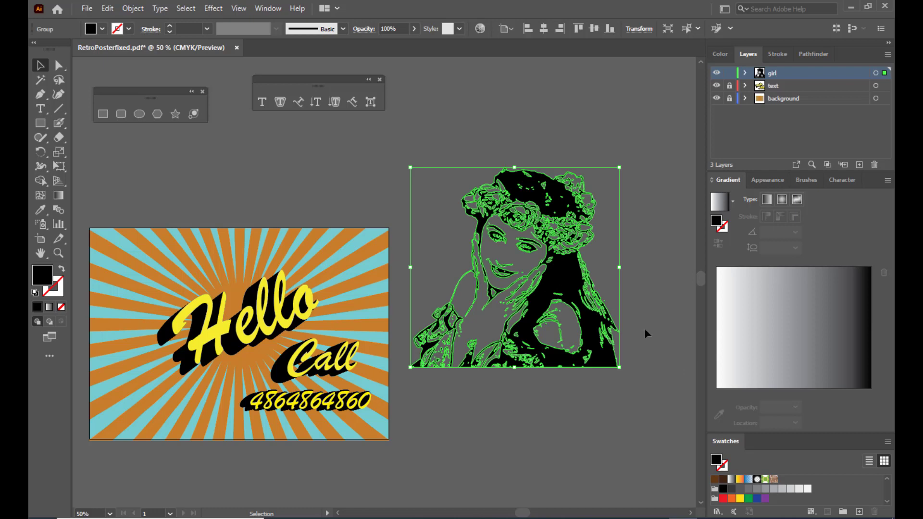
key("a")
- Scale the woman artwork down into the poster's lower-left corner
key("ctrl+minus")
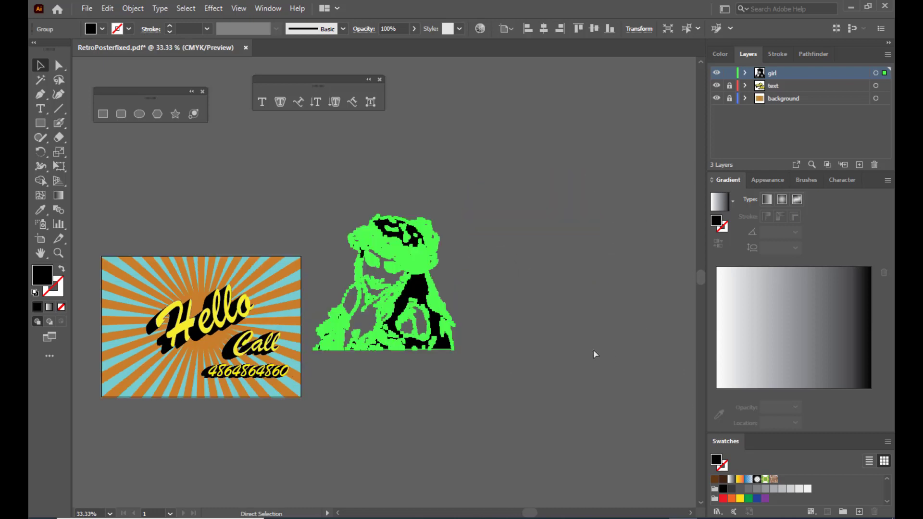
key("space")
left_click_drag(449, 330, 331, 397)
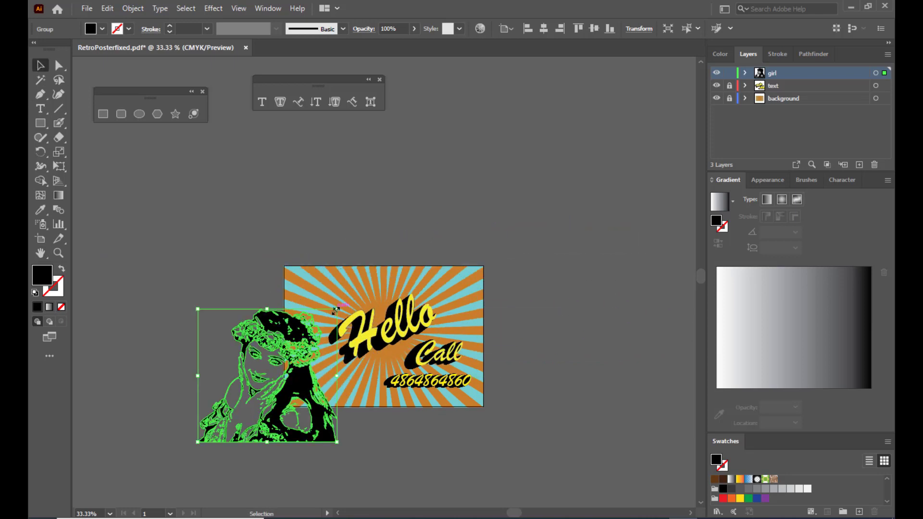
left_click_drag(337, 309, 343, 360)
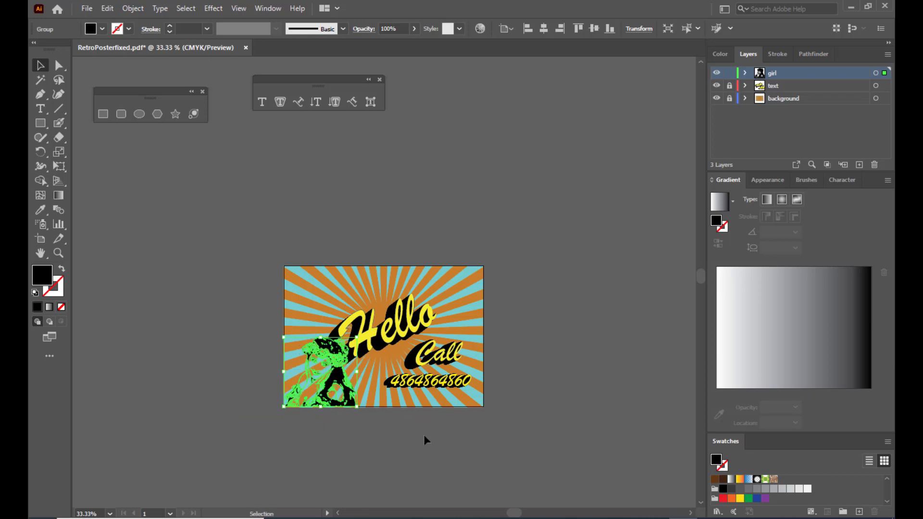
key("ctrl+=")
key("ctrl+=")
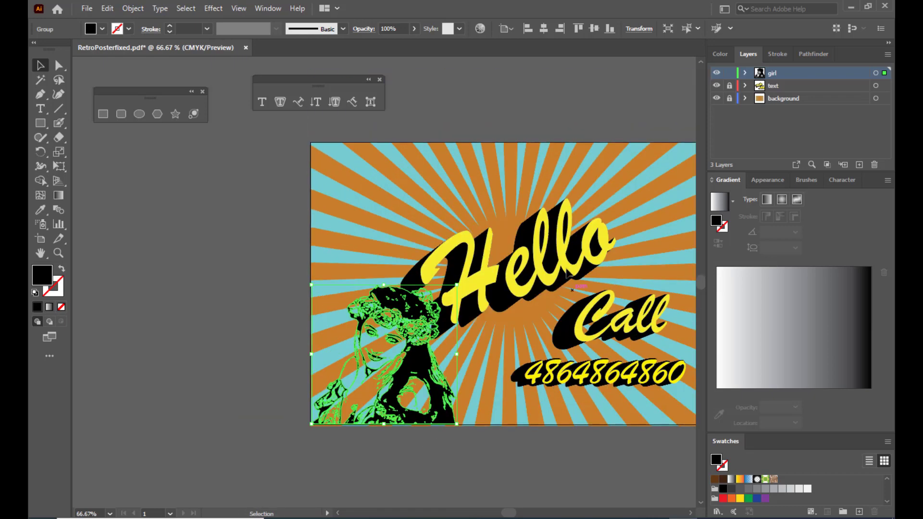
left_click(551, 262)
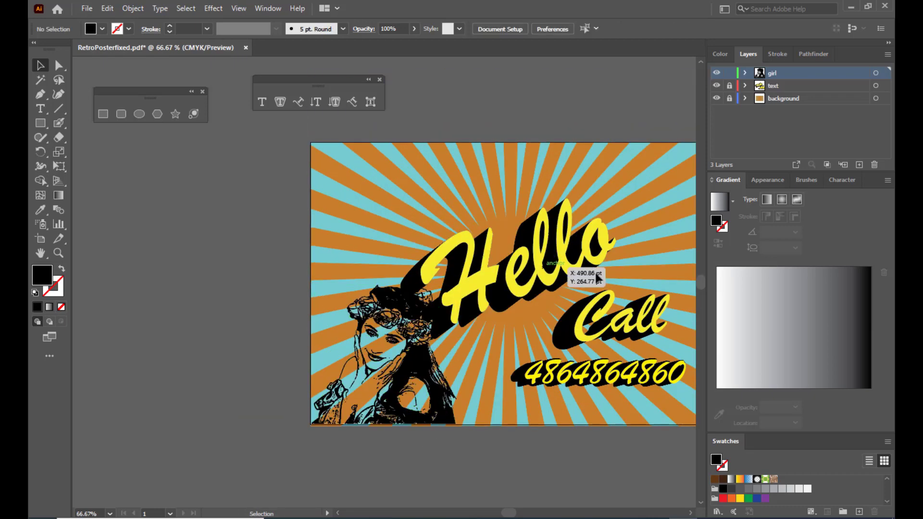
- Enlarge and reposition the Hello text on the poster
left_click(729, 98)
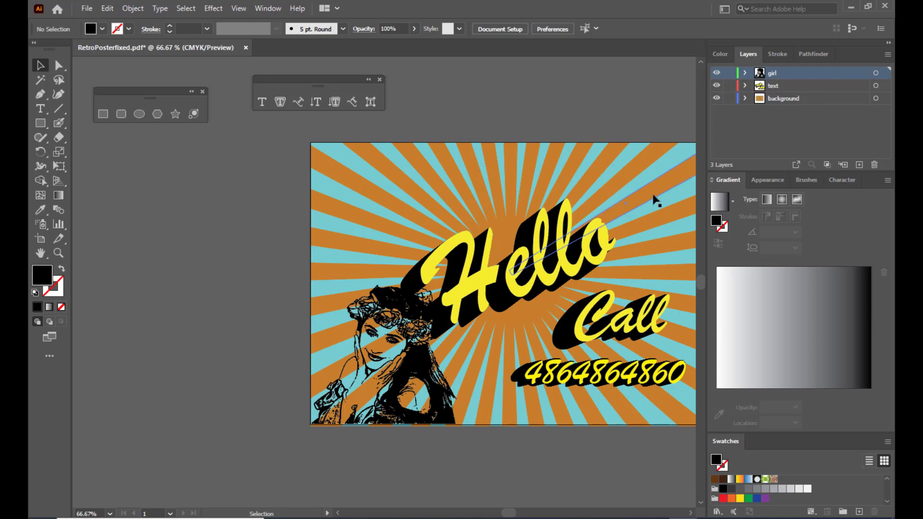
left_click(729, 98)
key("h")
left_click_drag(495, 218, 402, 219)
key("v")
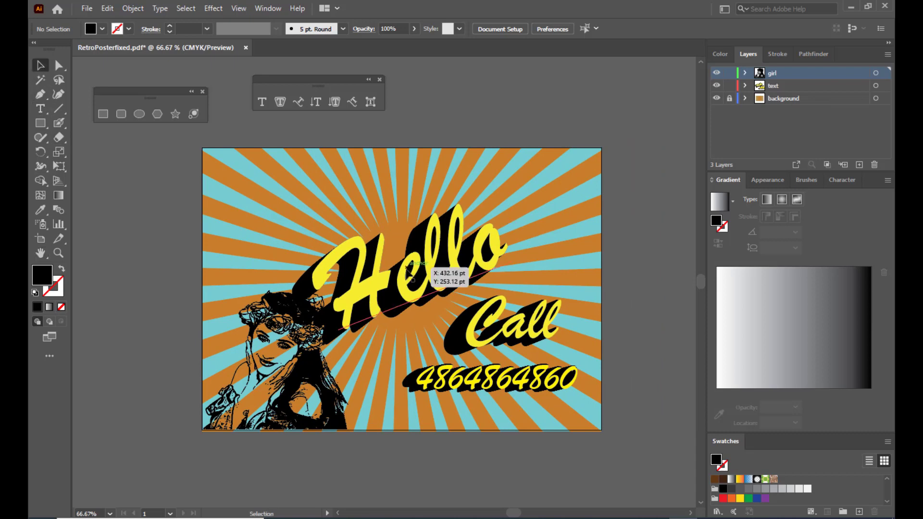
left_click_drag(412, 278, 449, 234)
left_click_drag(515, 134, 540, 116)
left_click(541, 84)
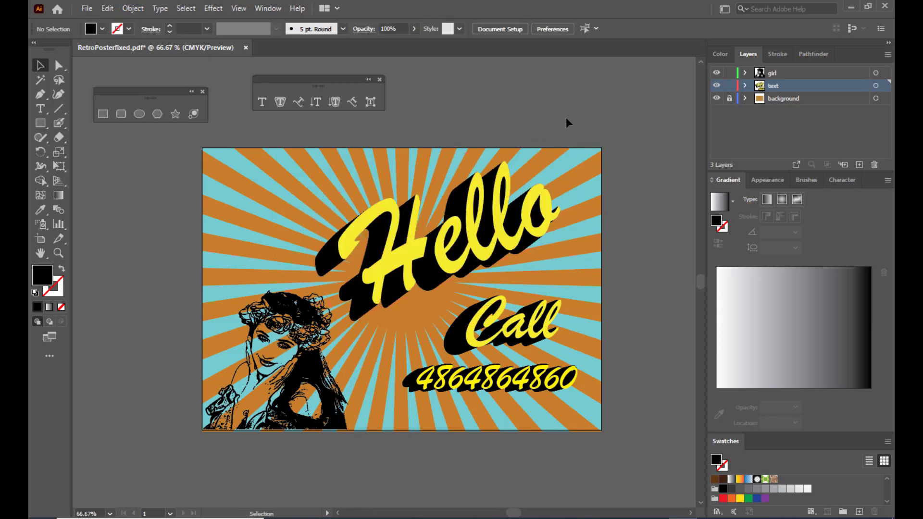
left_click_drag(497, 319, 488, 319)
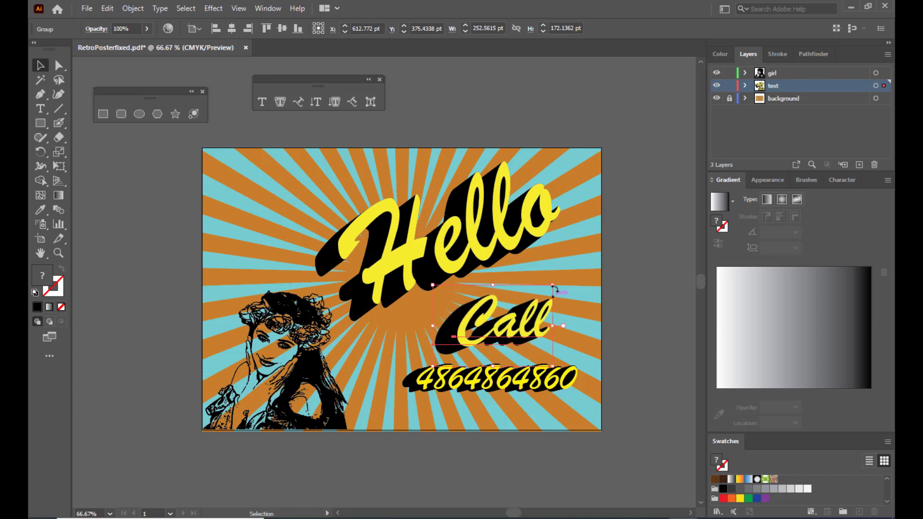
left_click_drag(553, 285, 557, 282)
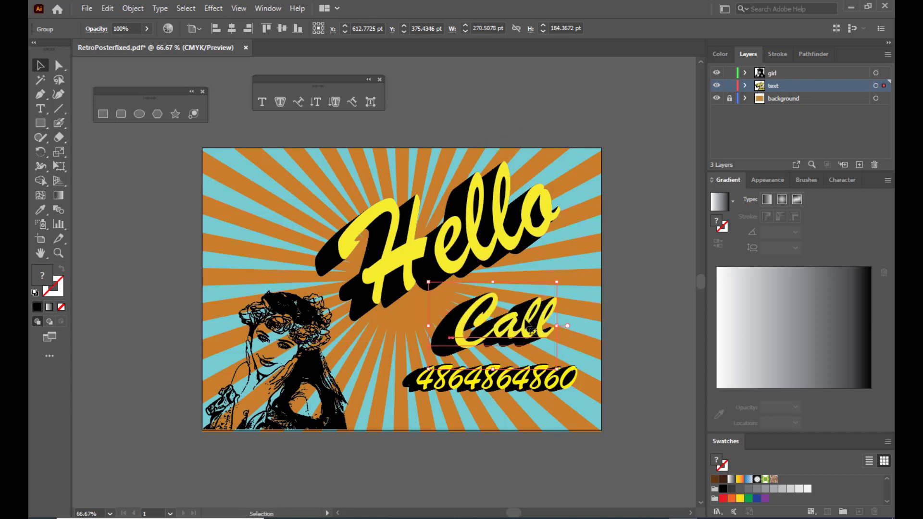
left_click_drag(532, 331, 534, 318)
left_click(572, 379)
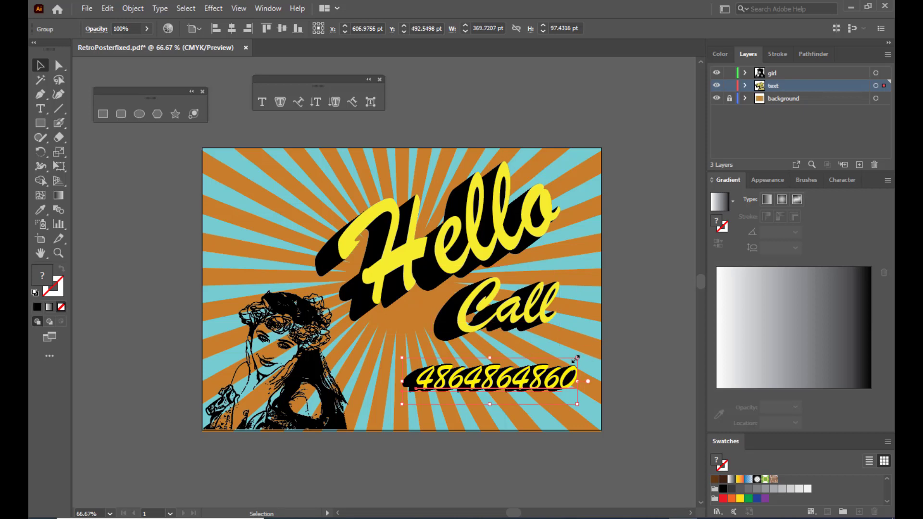
left_click_drag(577, 358, 587, 355)
left_click_drag(539, 378, 541, 371)
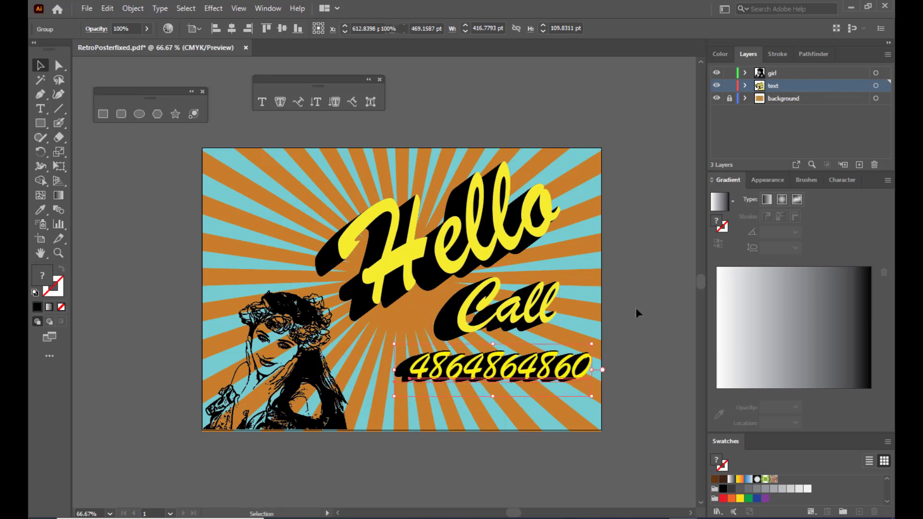
- Resize the woman sketch to about 328 × 314 pt, fitted into the bottom-left corner
left_click(336, 351)
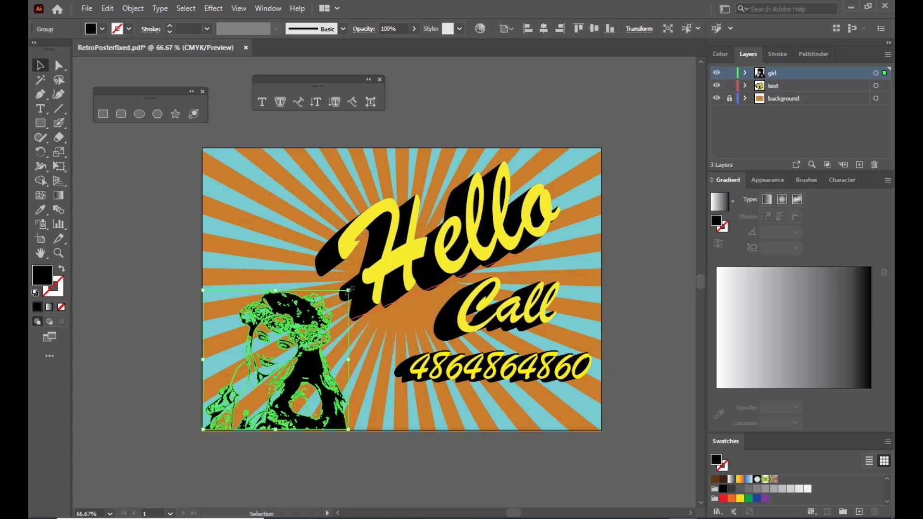
left_click_drag(348, 291, 355, 285)
left_click_drag(306, 335, 305, 324)
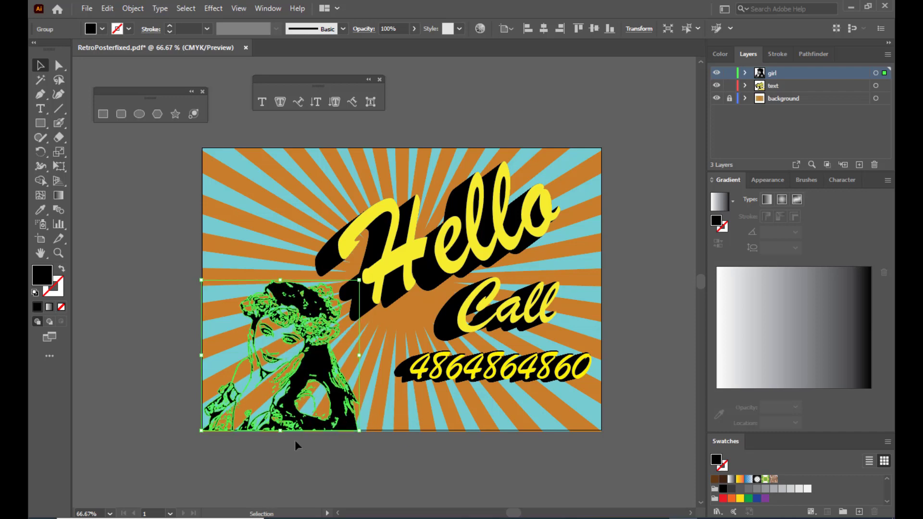
mouse_move(280, 431)
left_mouse_down()
mouse_move(260, 430)
mouse_move(282, 432)
left_mouse_up()
left_click_drag(359, 431, 356, 430)
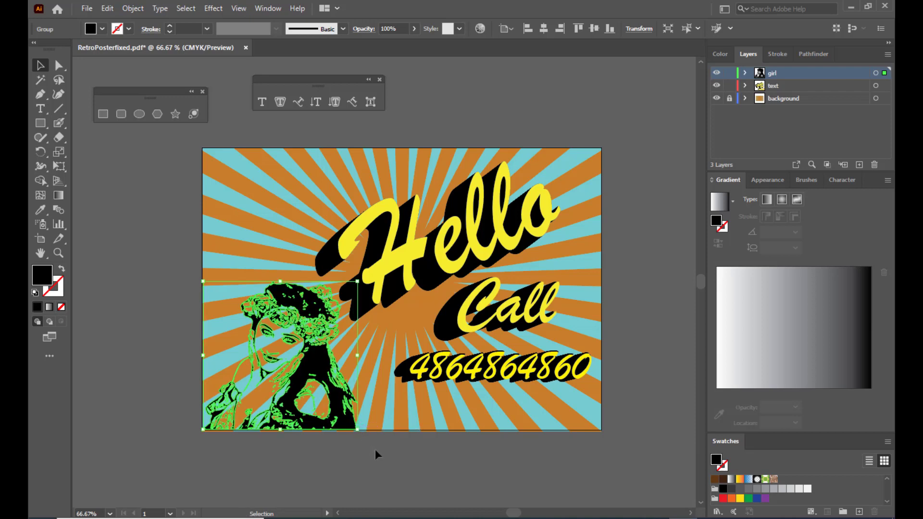
left_click(426, 469)
left_click(323, 370)
left_click(371, 477)
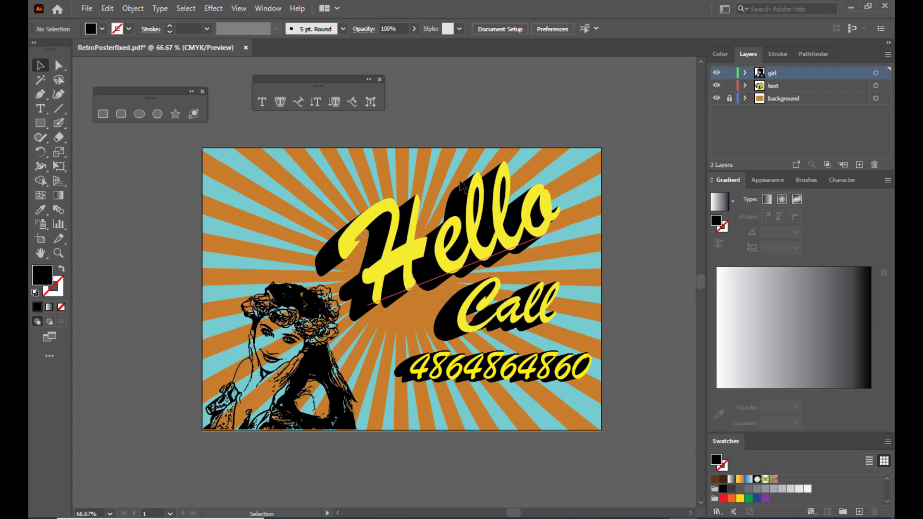
- Unlock the background layer and set the sunburst background's blend mode to Overlay
left_click(729, 98)
left_click(548, 182)
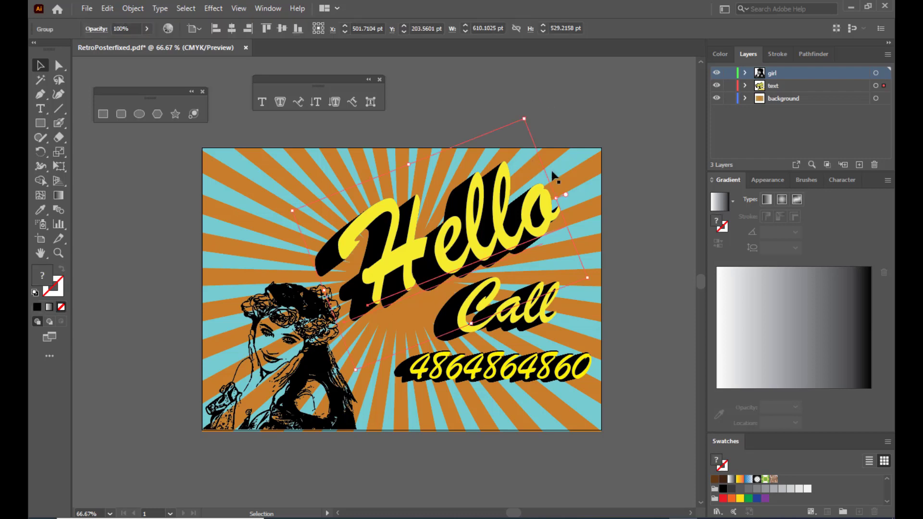
left_click(267, 164)
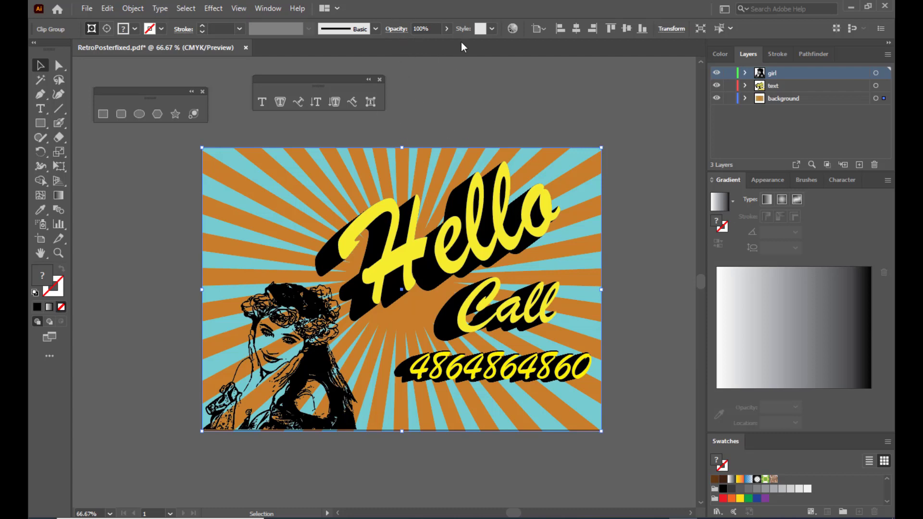
left_click(395, 30)
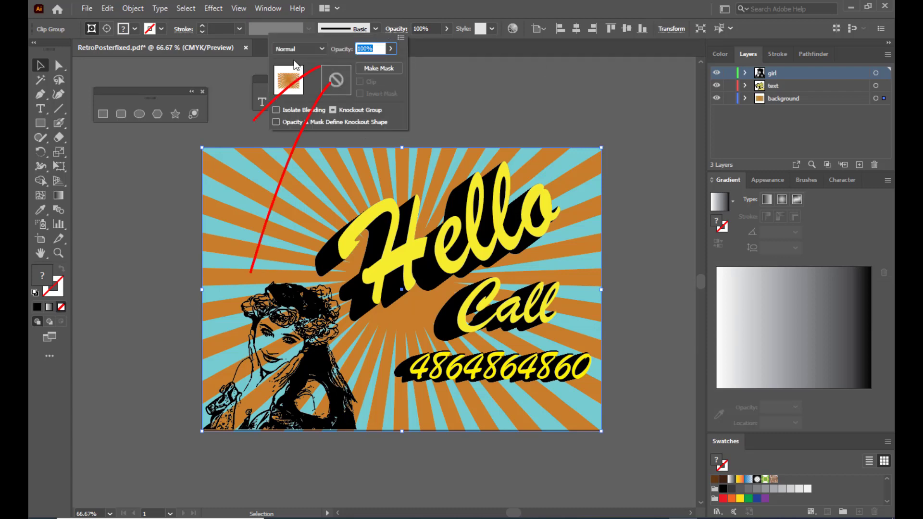
left_click(302, 48)
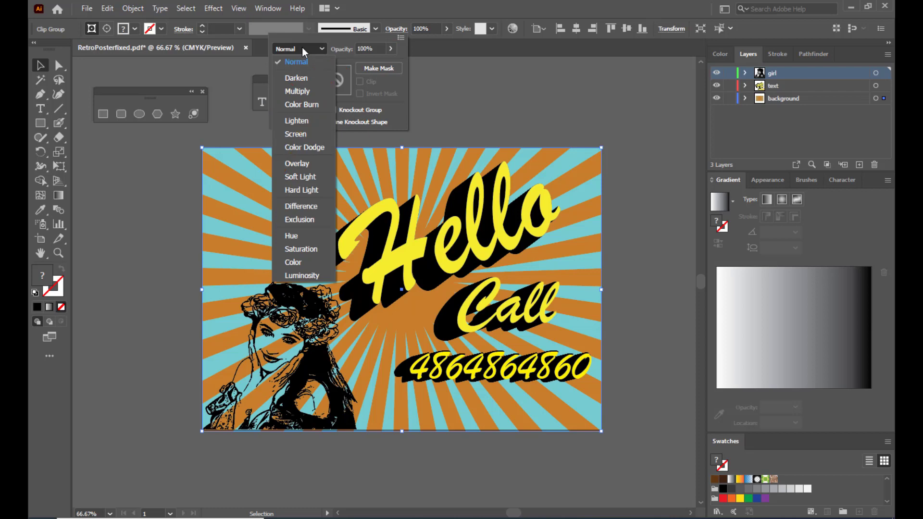
left_click(308, 166)
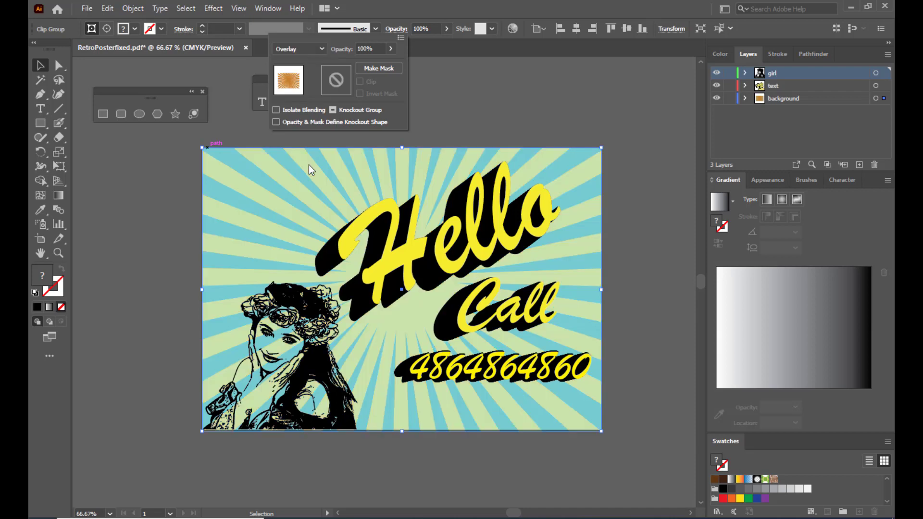
left_click(582, 106)
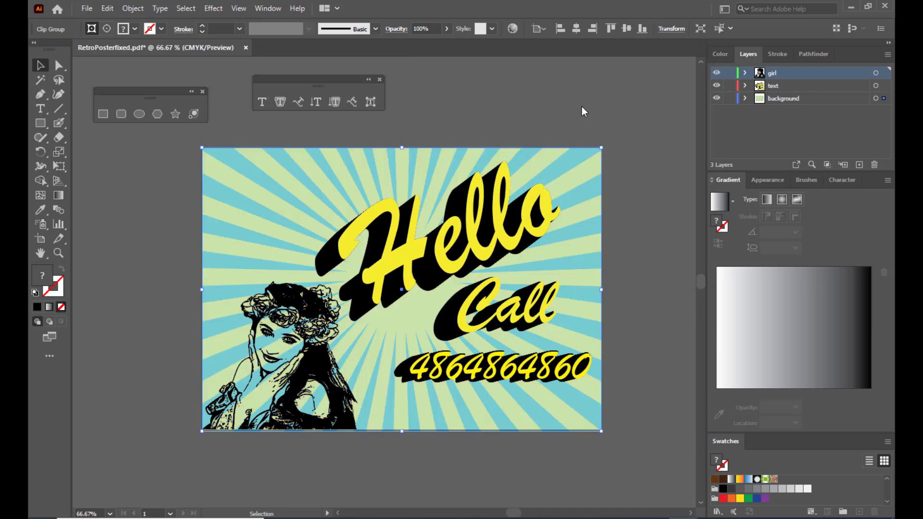
left_click(581, 106)
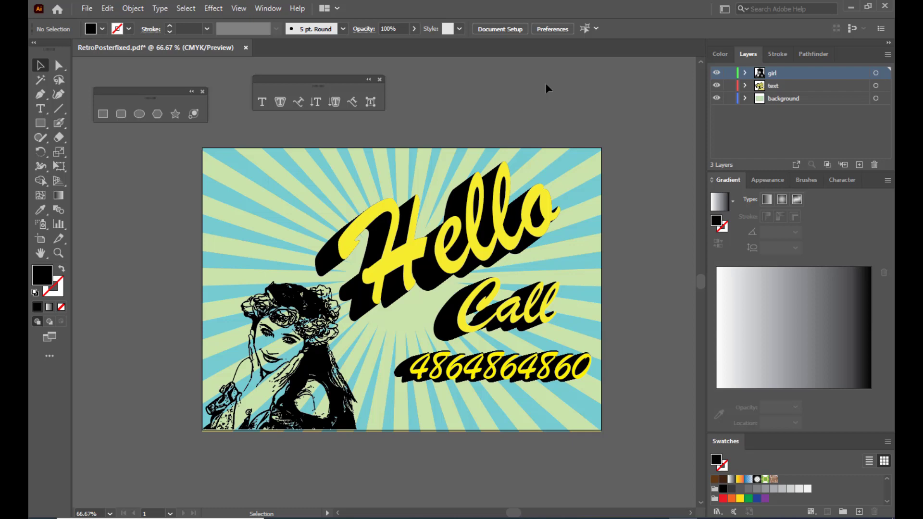
- Save the poster as an Adobe PDF named Retroposterfinalprint with default settings
left_click(87, 9)
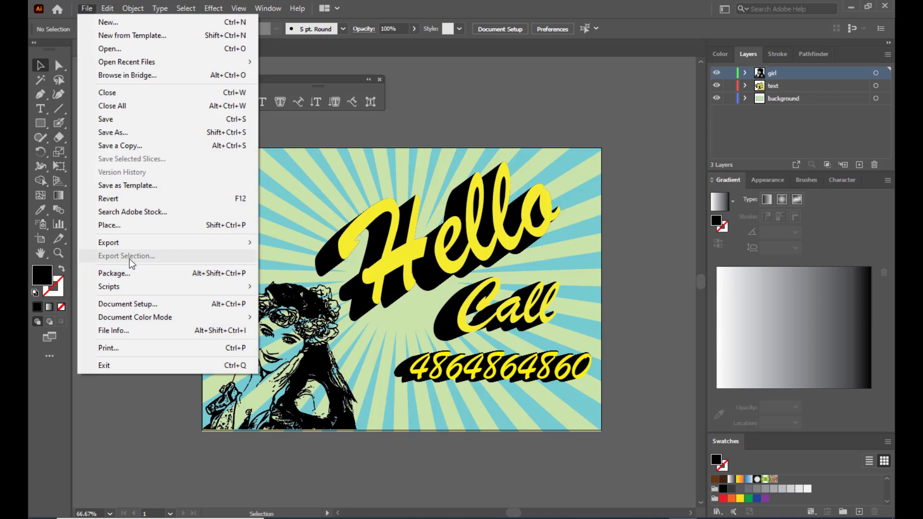
left_click(139, 136)
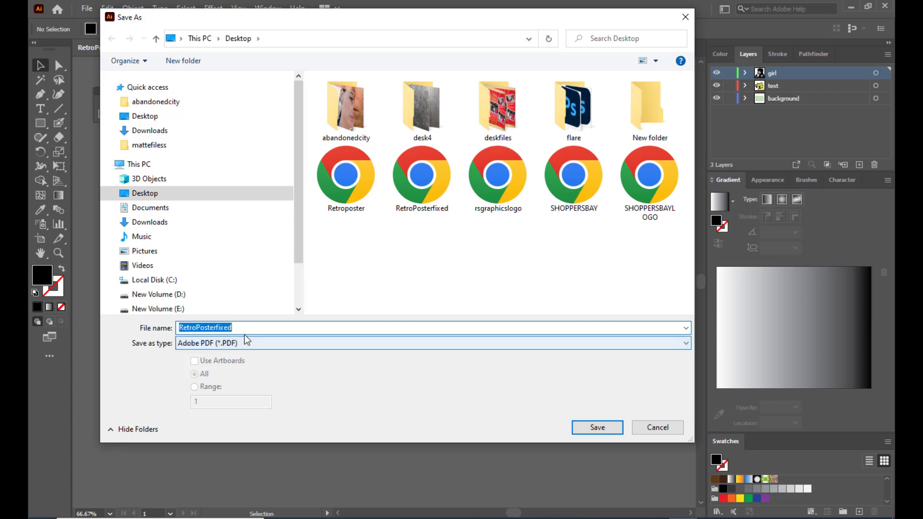
left_click_drag(245, 327, 147, 327)
key("BackSpace")
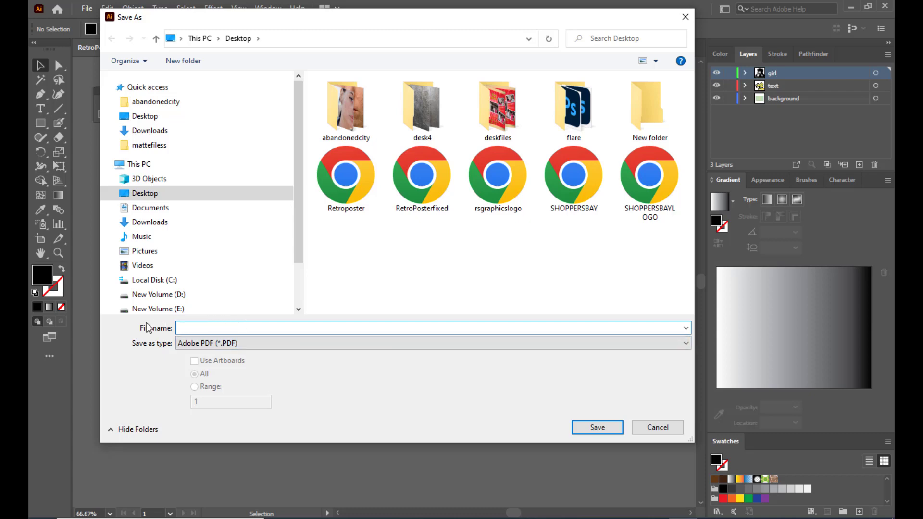
type("Ret")
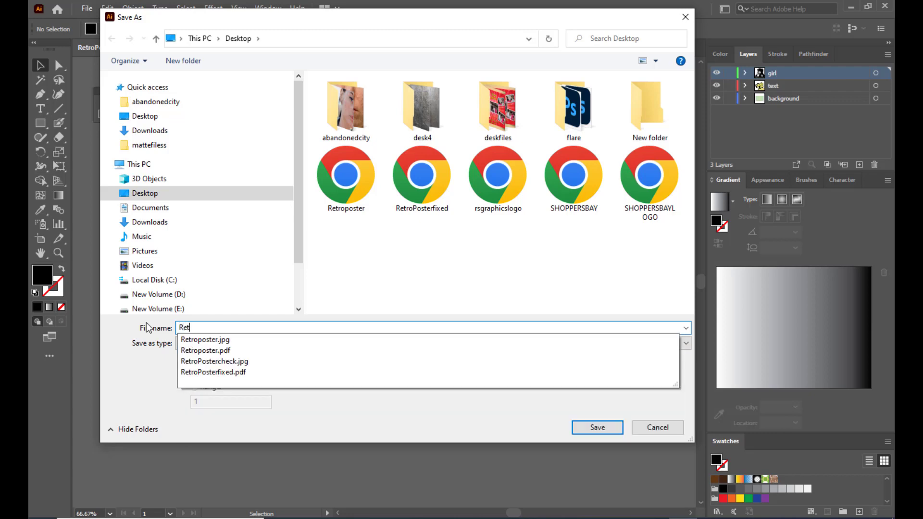
type("roposterfinal")
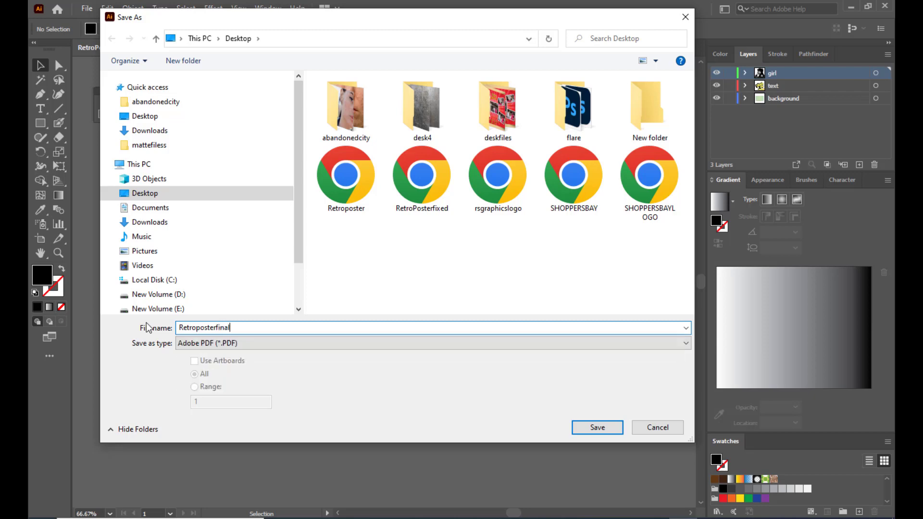
type("print")
left_click_drag(399, 23, 419, 18)
left_click(620, 423)
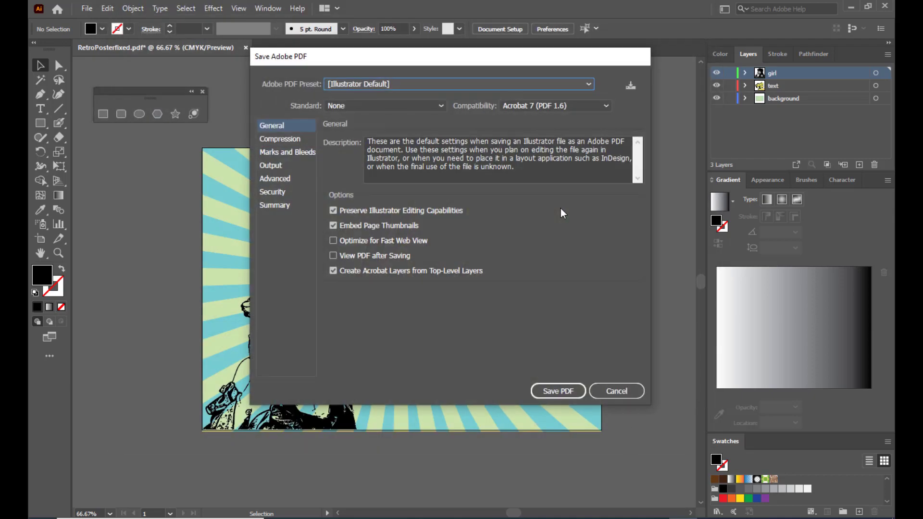
left_click(557, 392)
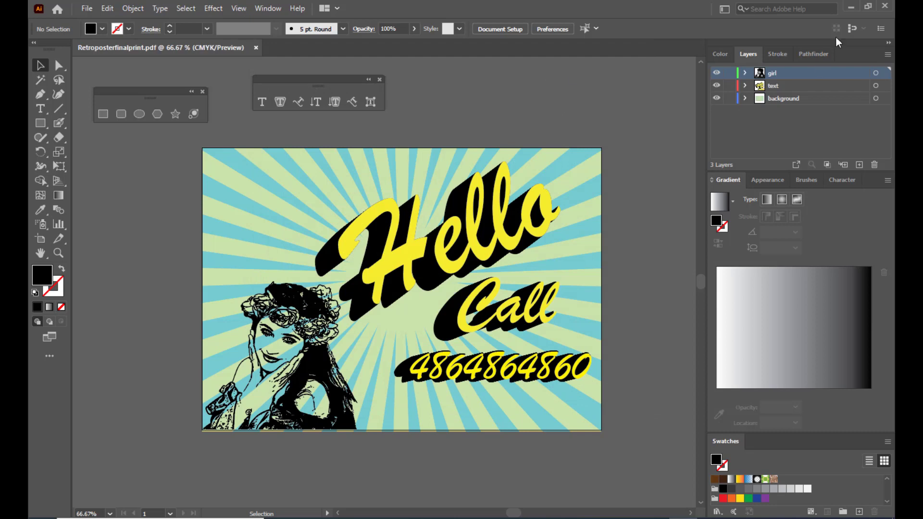
- Open Retroposterfinalprint.pdf from the desktop in Chrome and zoom out to the full page
left_click(849, 8)
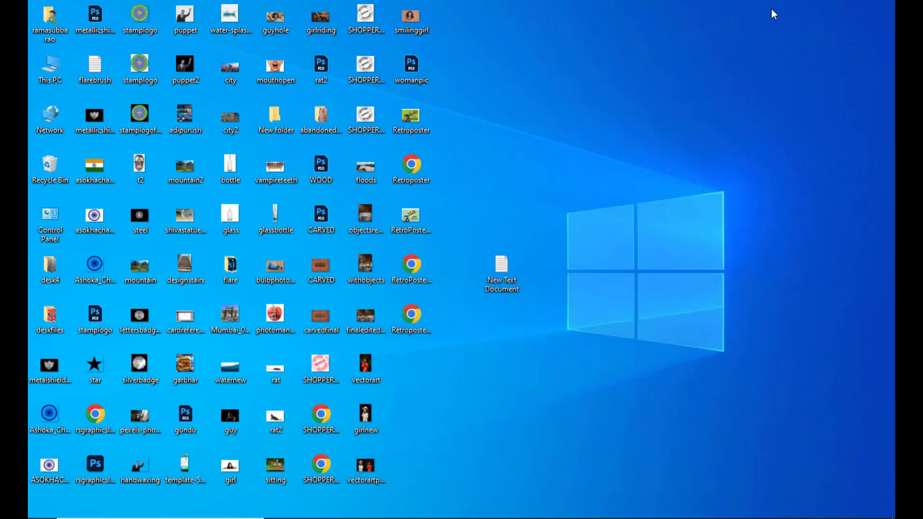
double_click(412, 320)
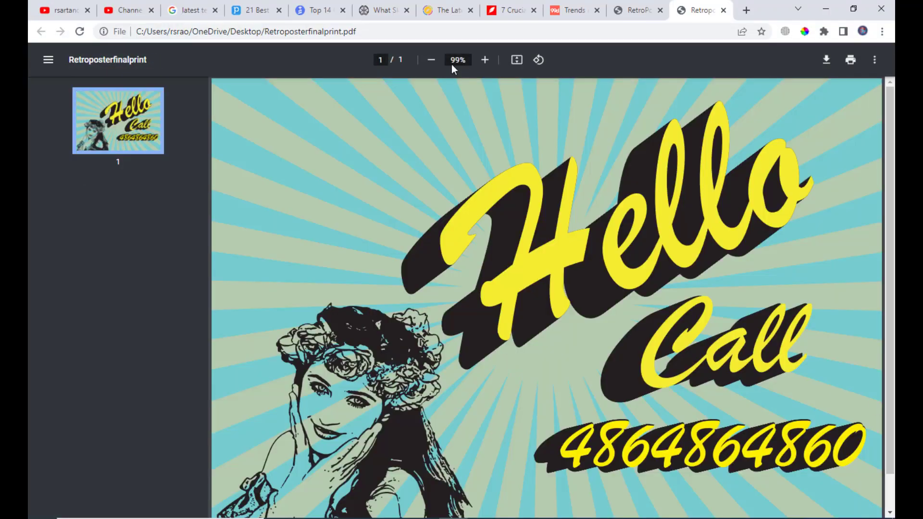
left_click(430, 61)
left_click(430, 61)
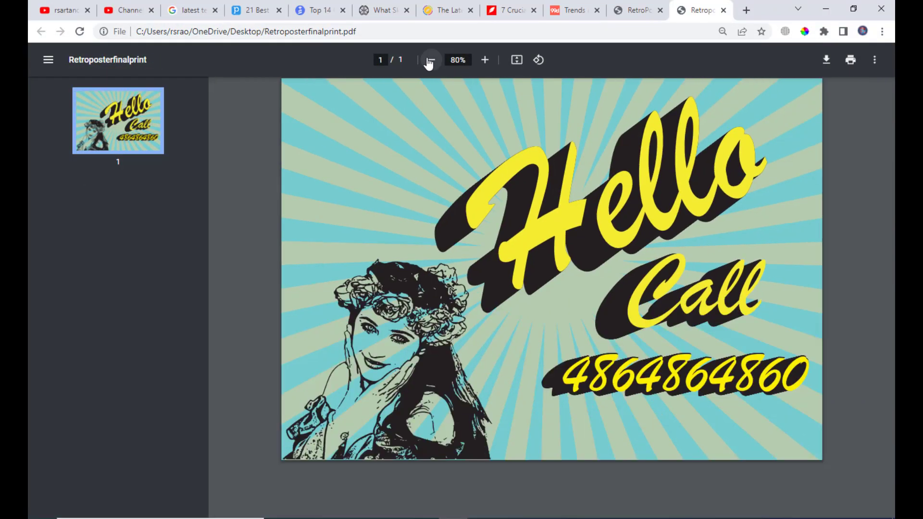